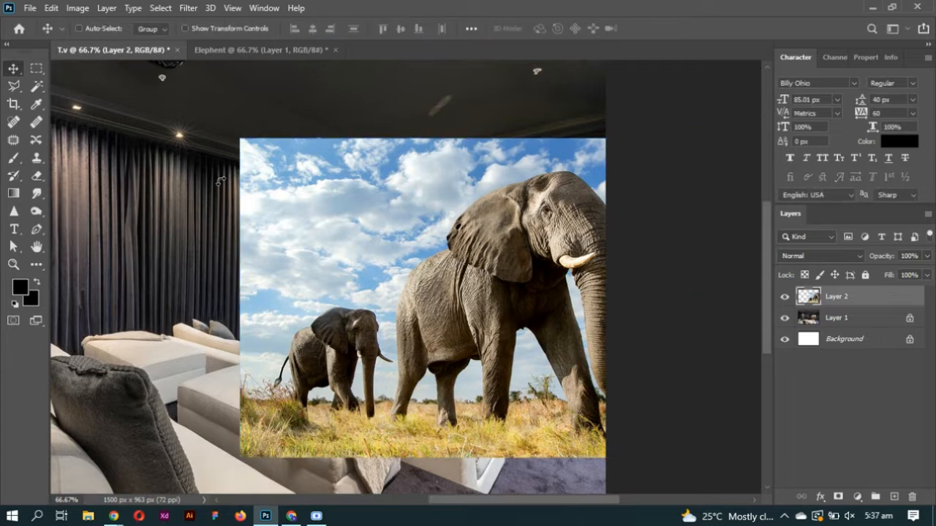
Set Layer 2's opacity to 50% and flip the elephant image horizontally with Free Transform
key("5")
key("ctrl+t")
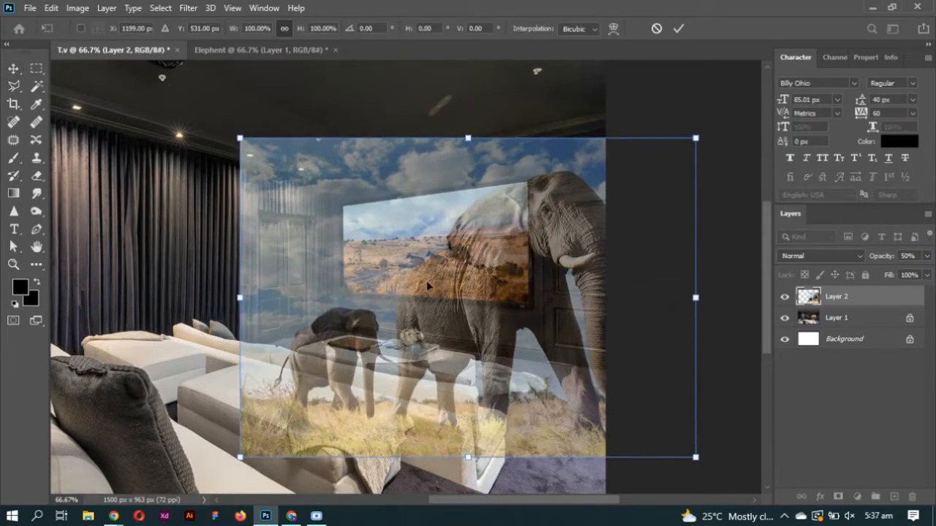
right_click(426, 280)
left_click(471, 261)
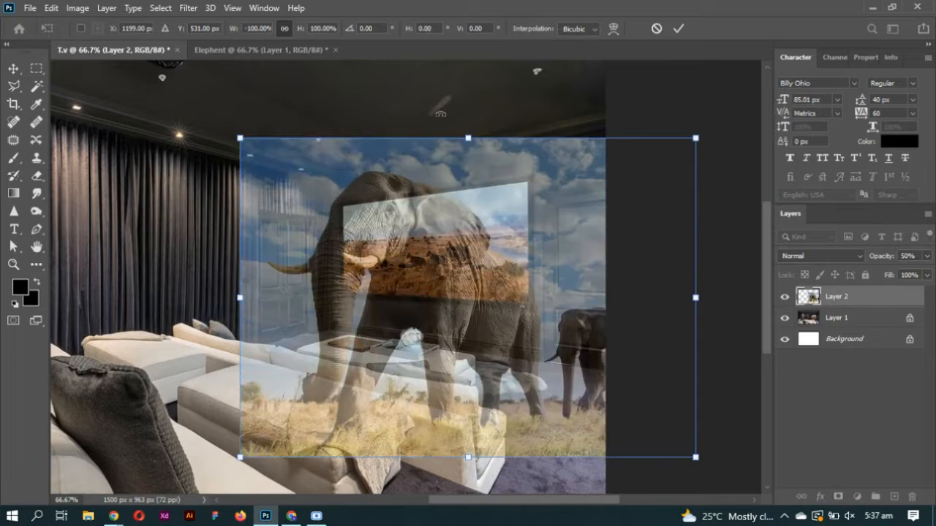
Scale the elephant image to about 55%, tilt it slightly to follow the TV's perspective, position it over the TV screen and apply the transform
left_click_drag(443, 113, 433, 113)
left_click_drag(683, 128, 528, 137)
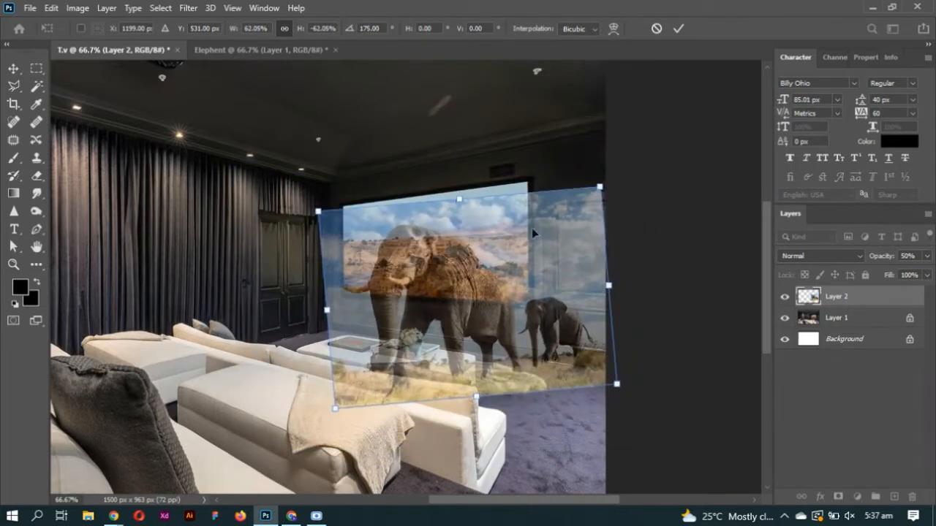
left_click_drag(527, 299, 491, 265)
left_click_drag(588, 350, 572, 341)
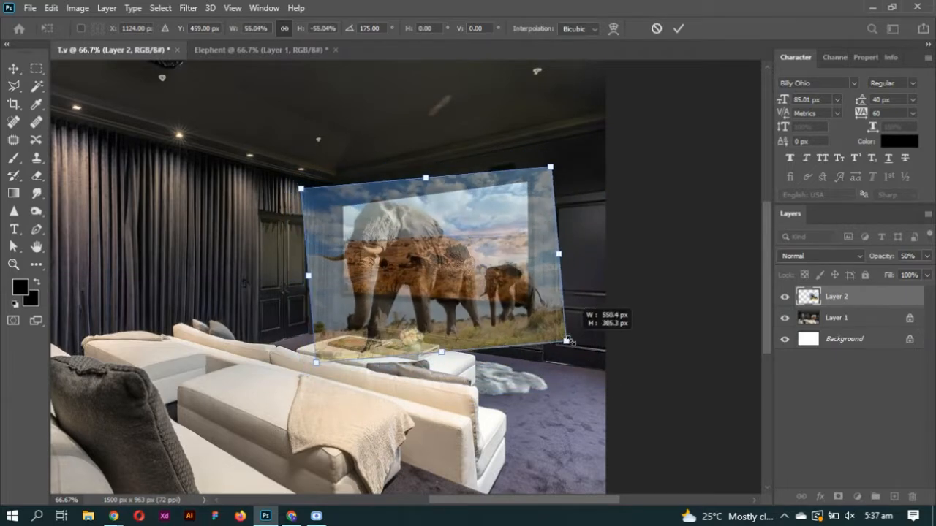
left_click_drag(468, 271, 460, 260)
left_click_drag(588, 357, 596, 409)
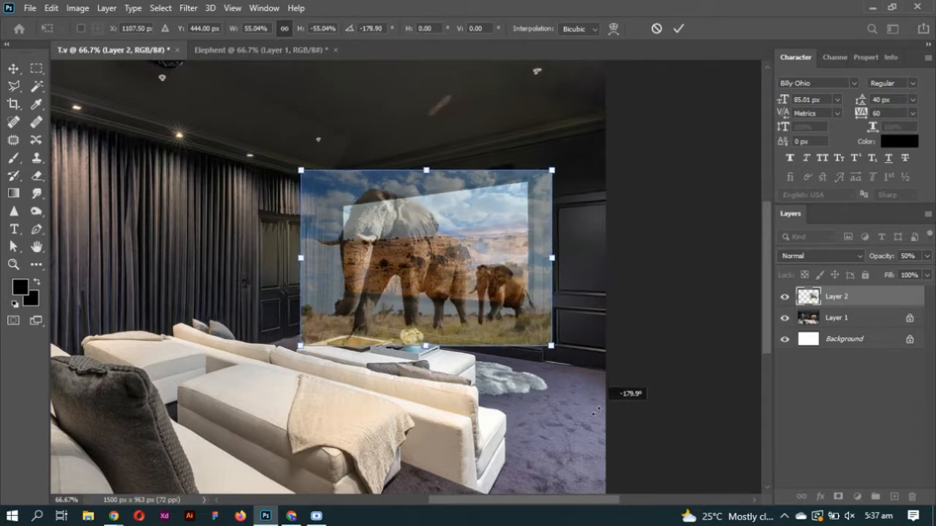
mouse_move(566, 146)
left_mouse_down()
mouse_move(579, 150)
mouse_move(565, 137)
left_mouse_up()
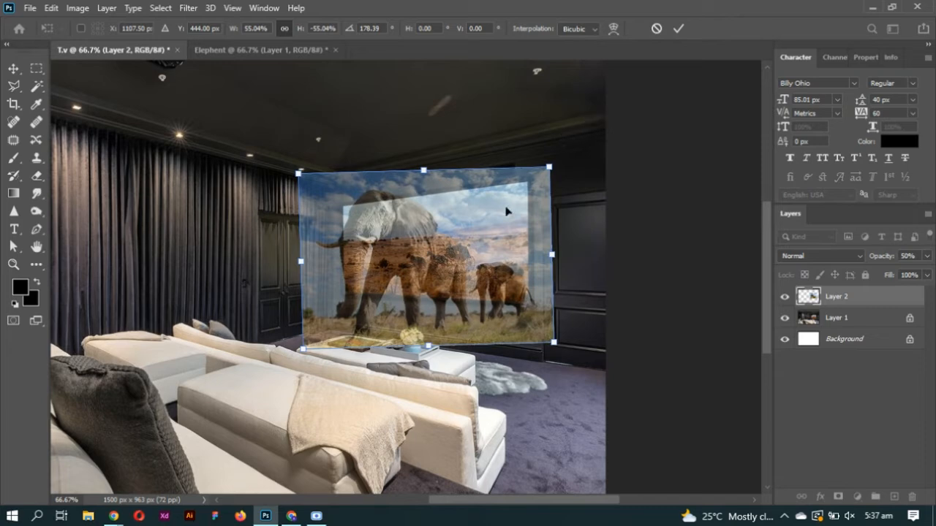
left_click_drag(506, 211, 481, 235)
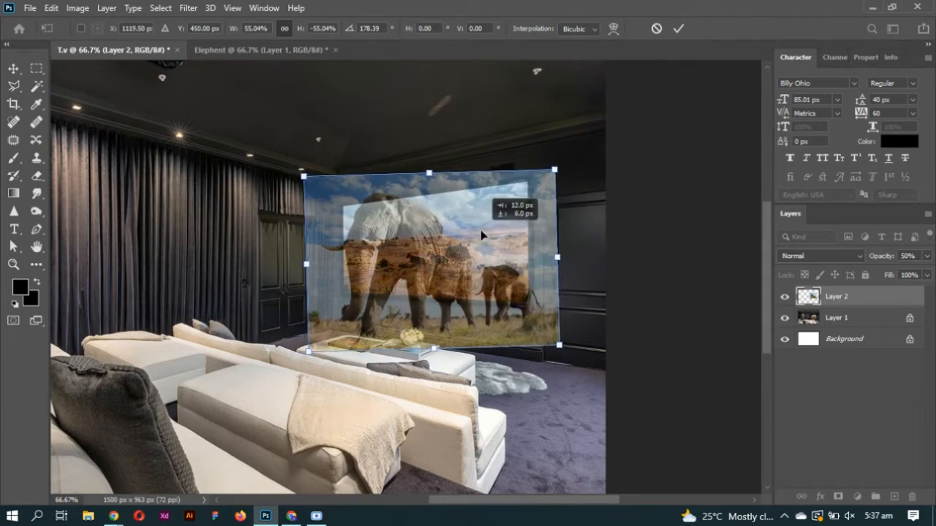
key("Return")
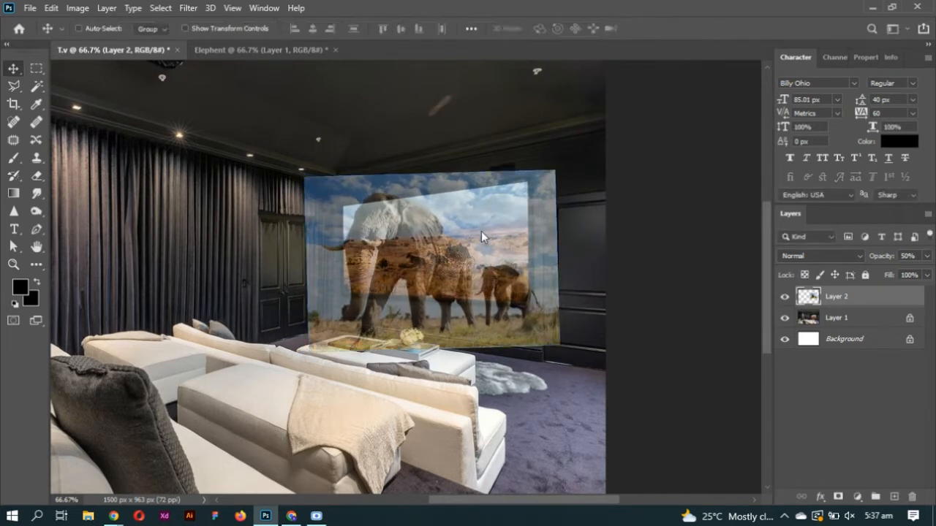
Restore Layer 2's opacity to 100% and add a layer mask to it
key("ctrl+plus")
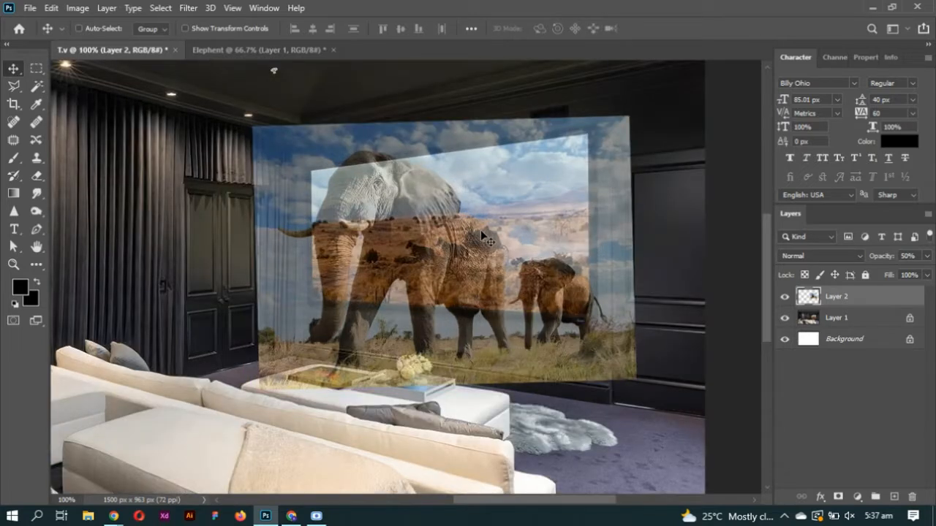
scroll(408, 311, "up", 2)
scroll(408, 311, "up", 2)
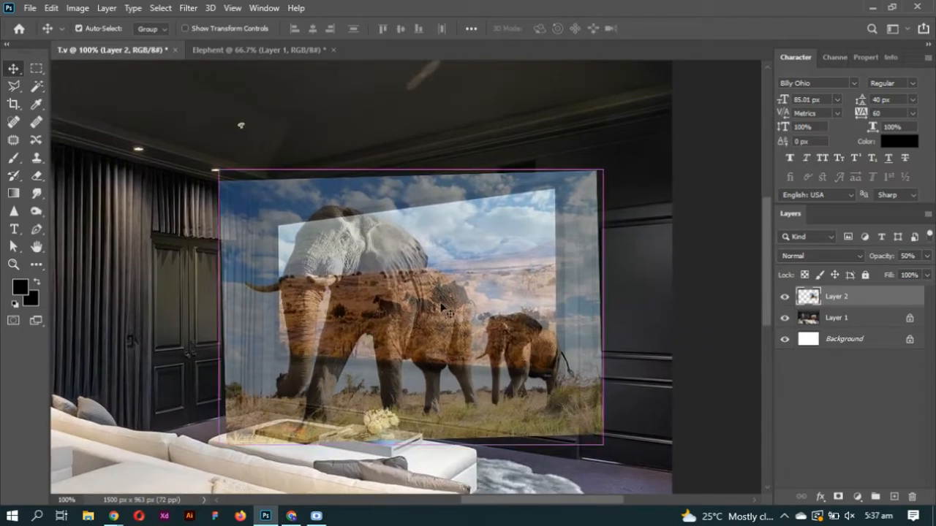
key("0")
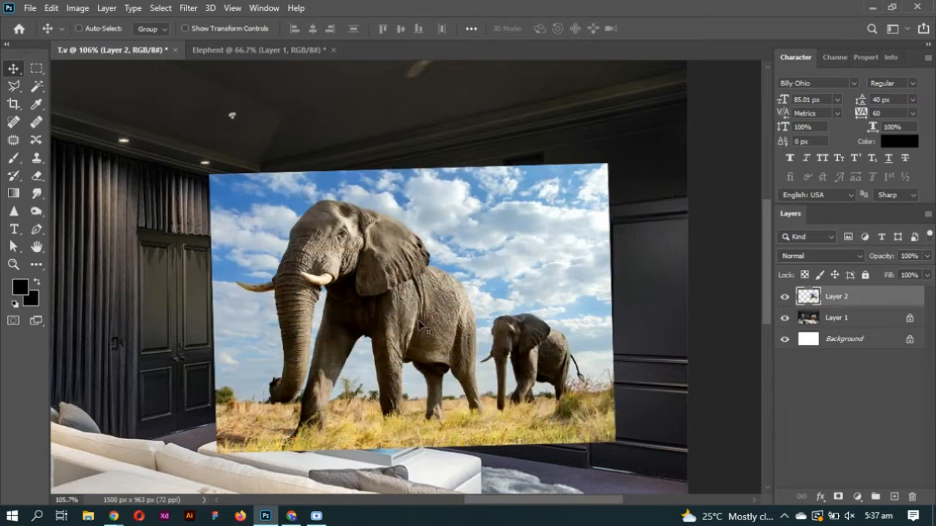
scroll(770, 417, "left", 2)
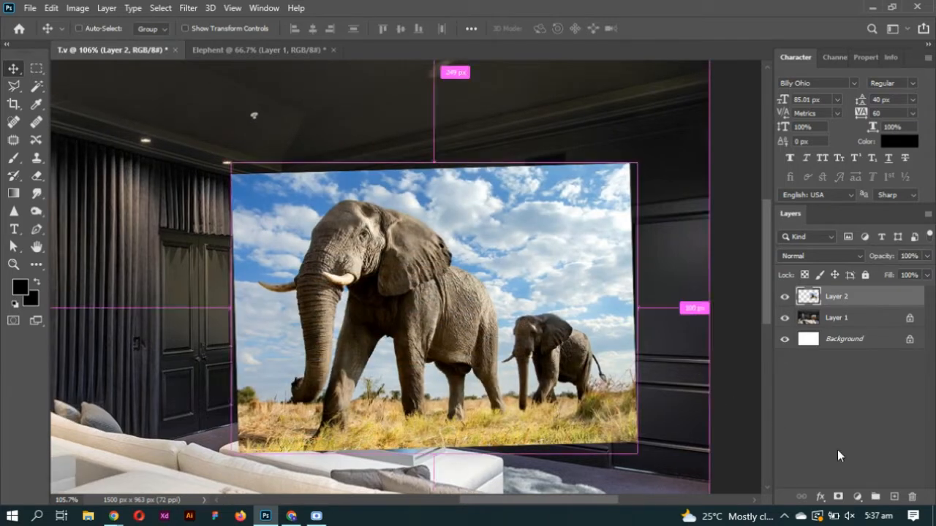
left_click(863, 316)
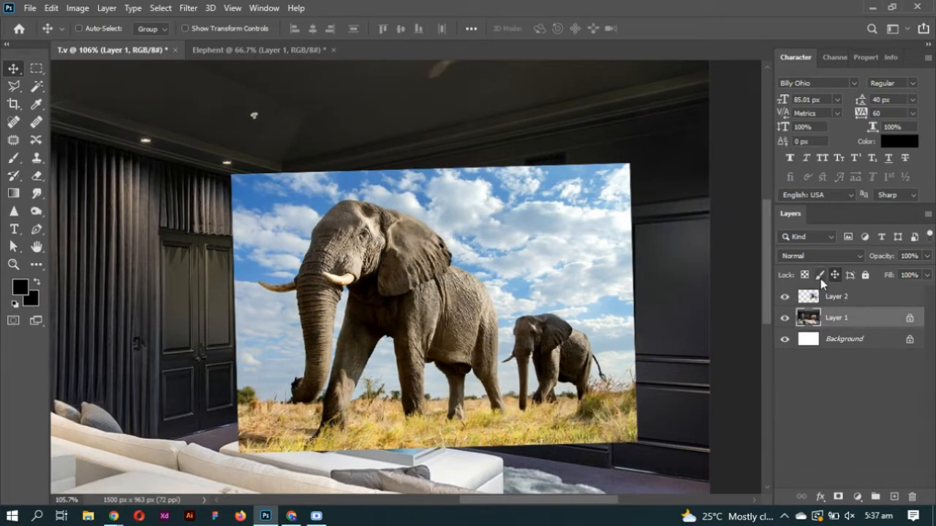
left_click(860, 295)
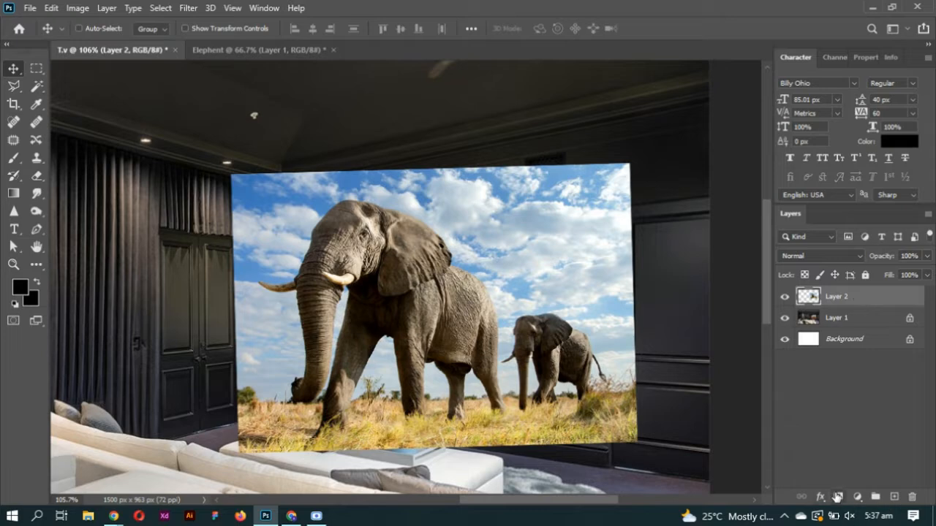
left_click(842, 296)
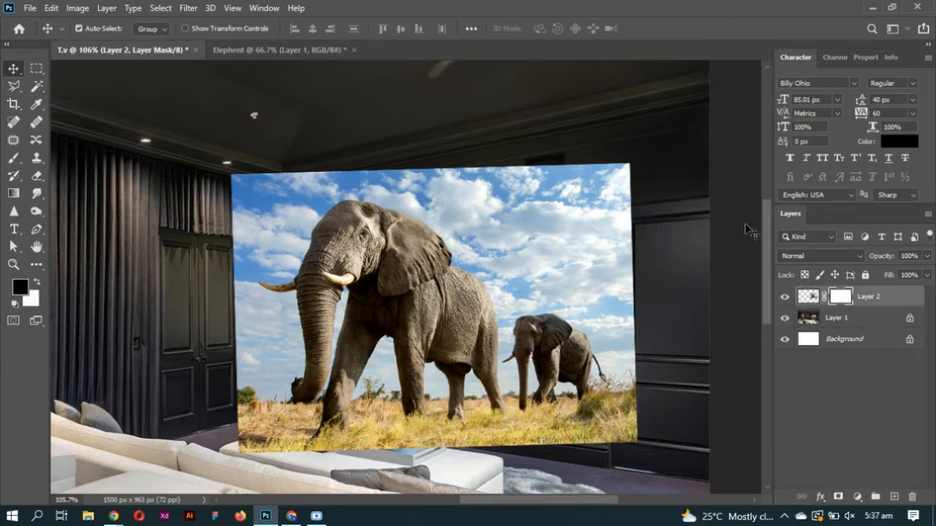
Select both elephants with Select Subject and check the selection outline
key("w")
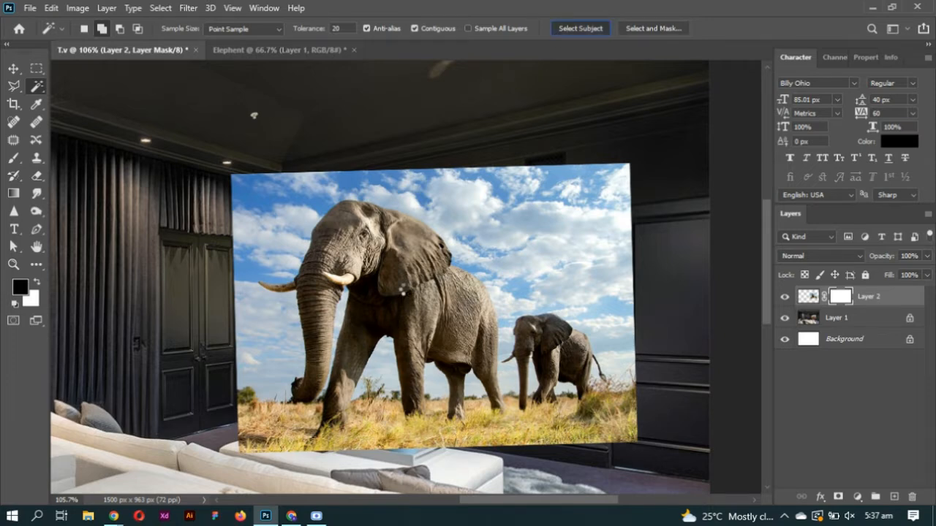
left_click(580, 28)
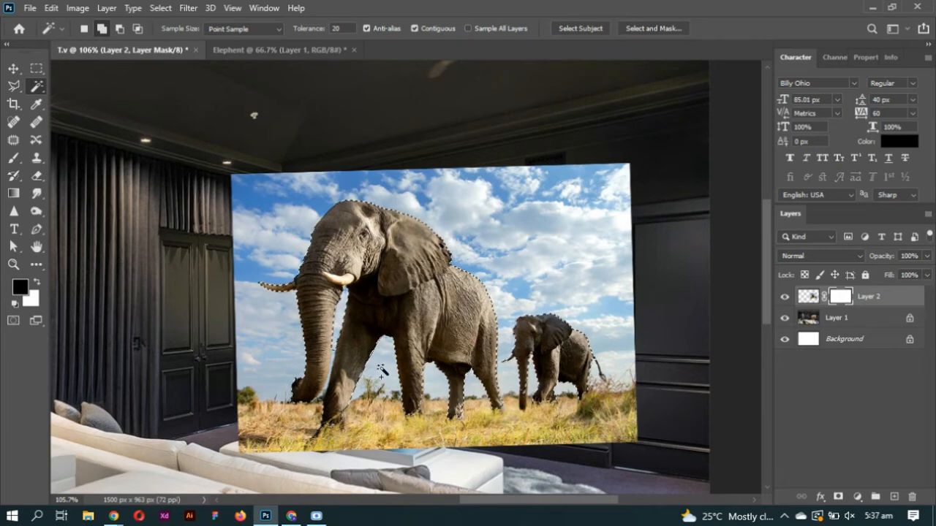
scroll(336, 369, "up", 5)
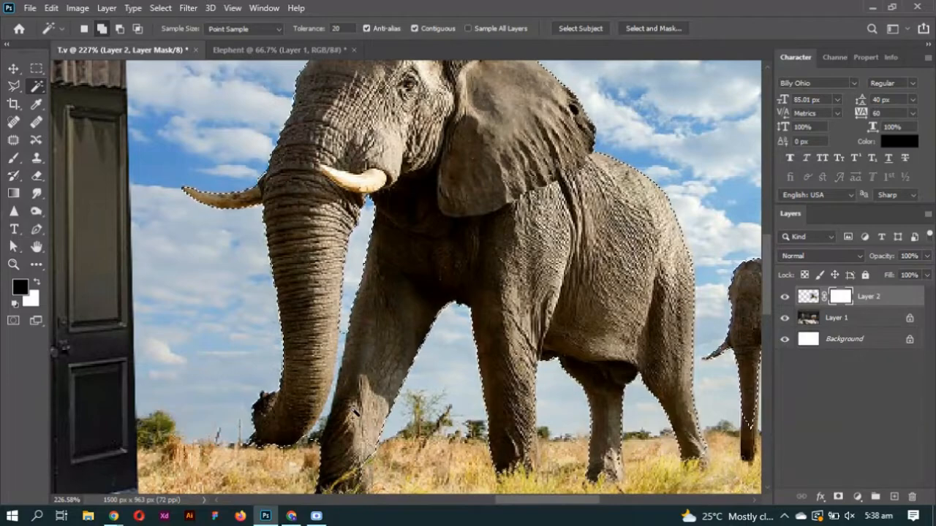
scroll(323, 378, "down", 5)
scroll(323, 378, "up", 2)
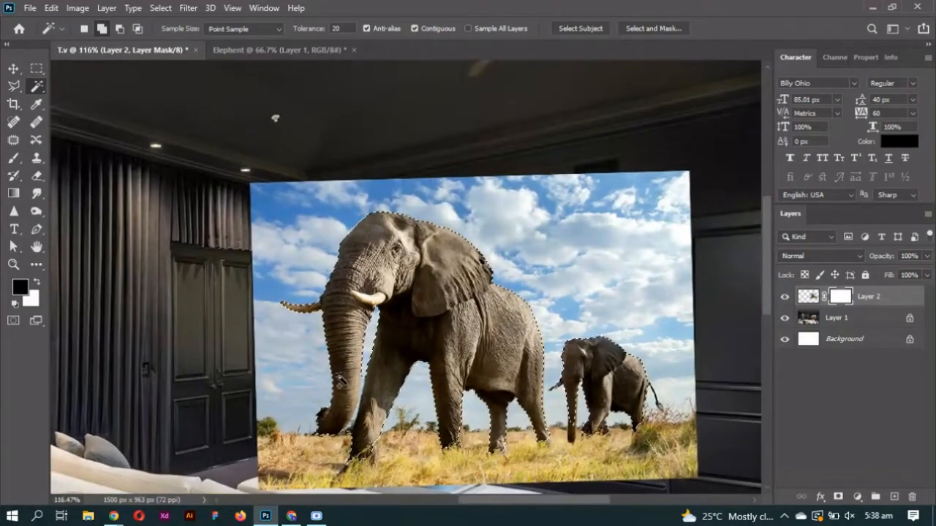
left_click_drag(272, 115, 275, 74)
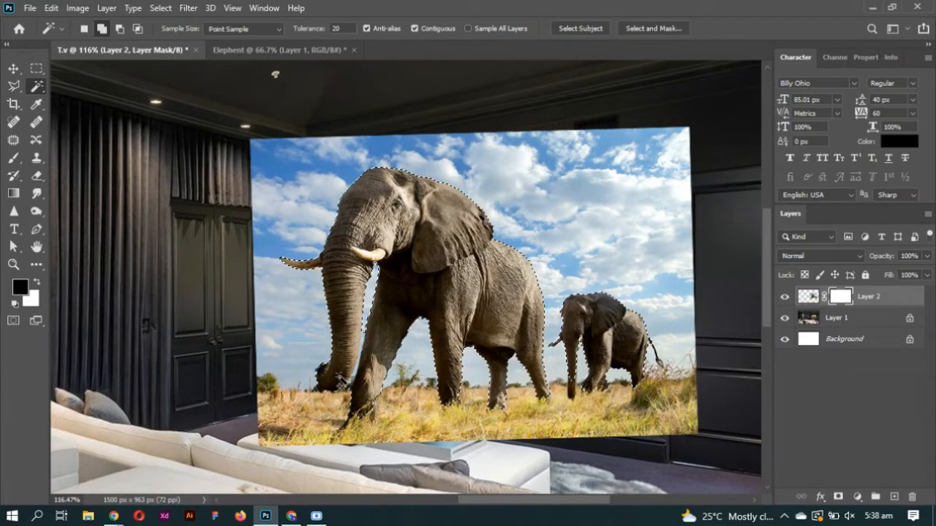
Set Layer 2's opacity to 50% and set the Eraser to 150 px, targeting the layer's image instead of its mask
key("5")
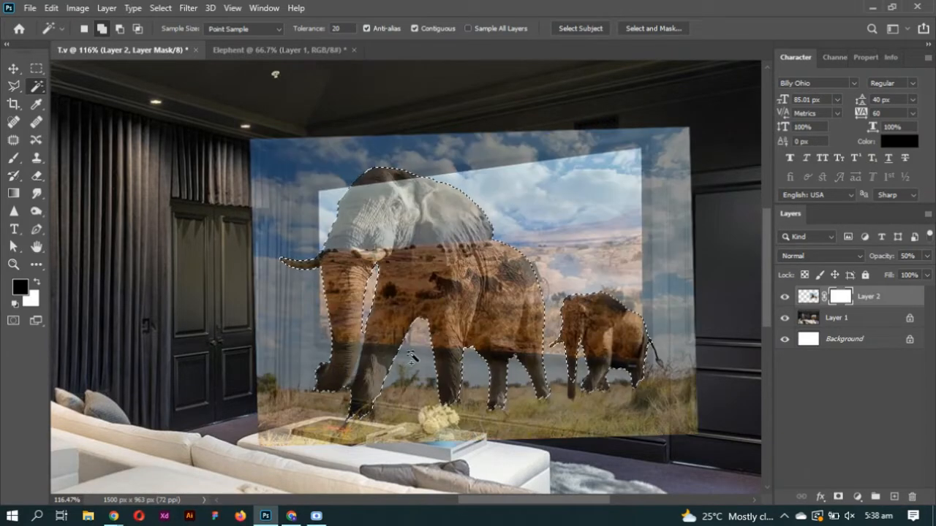
key("e")
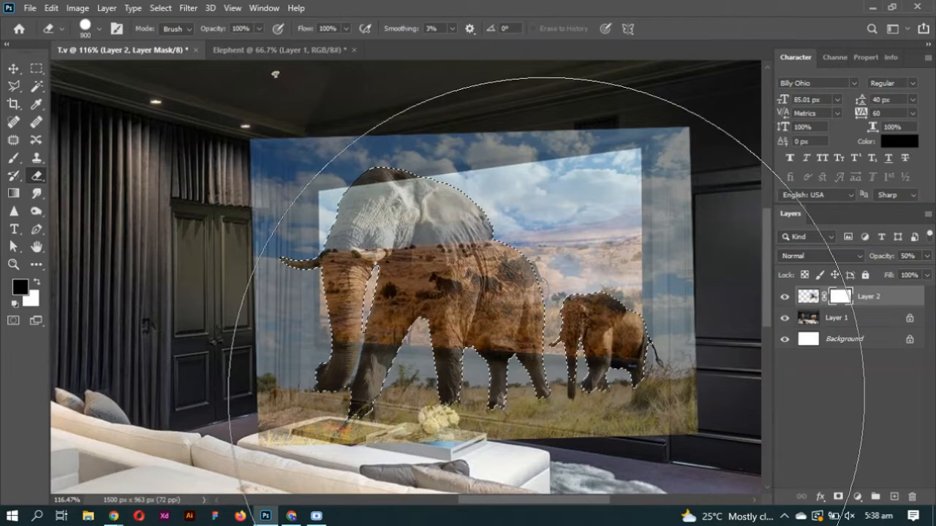
key("bracketleft")
key("bracketleft")
key("bracketleft")
key("bracketleft")
key("bracketleft")
key("bracketleft")
key("bracketleft")
key("bracketleft")
key("bracketleft")
key("bracketleft")
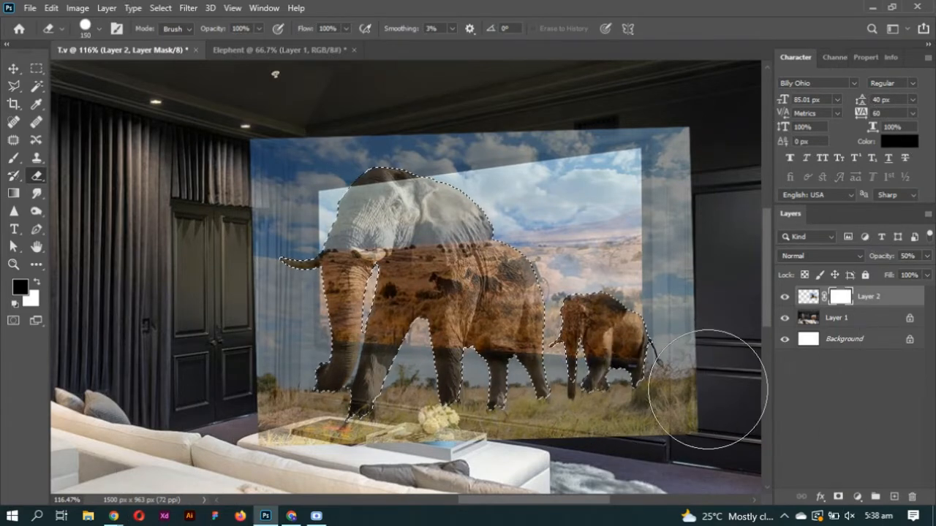
left_click(800, 301)
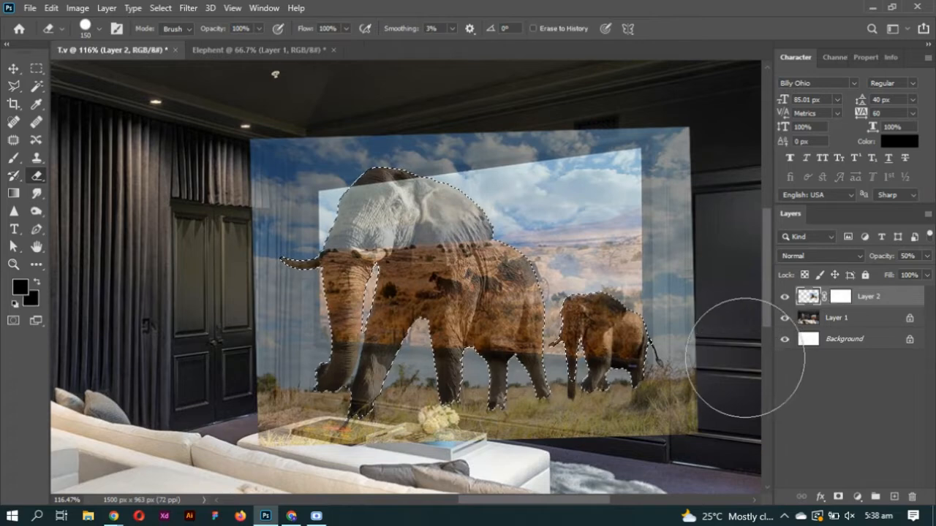
Try to erase the savanna background above and around the smaller elephant, and undo it
mouse_move(616, 395)
left_mouse_down()
mouse_move(693, 395)
mouse_move(680, 383)
mouse_move(694, 375)
mouse_move(683, 359)
mouse_move(615, 307)
mouse_move(627, 159)
mouse_move(690, 320)
mouse_move(649, 134)
mouse_move(533, 126)
mouse_move(453, 92)
mouse_move(378, 87)
mouse_move(236, 166)
mouse_move(209, 212)
mouse_move(295, 158)
mouse_move(390, 129)
mouse_move(476, 122)
mouse_move(540, 174)
mouse_move(511, 159)
mouse_move(596, 254)
mouse_move(639, 337)
mouse_move(647, 379)
mouse_move(517, 162)
mouse_move(611, 511)
mouse_move(581, 314)
mouse_move(467, 95)
mouse_move(580, 525)
left_mouse_up()
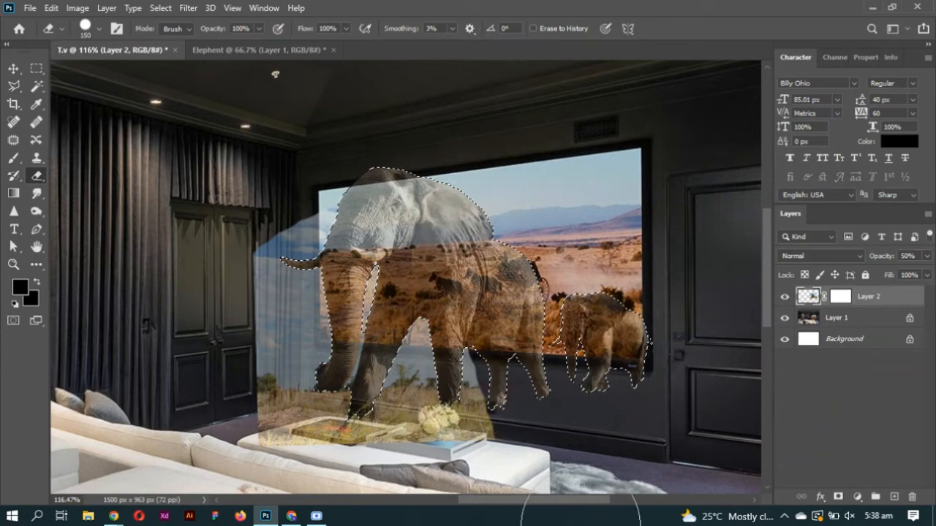
key("ctrl+z")
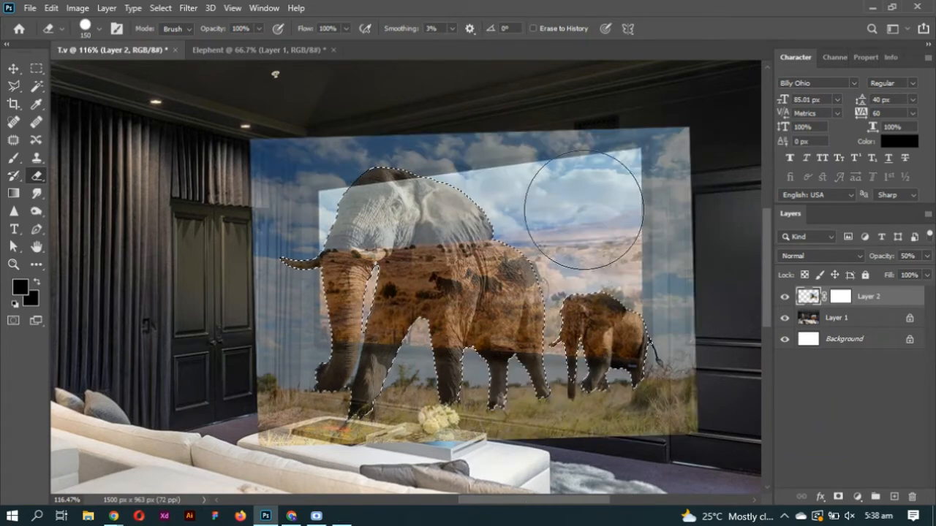
Erase the background spilling past the TV beside the larger elephant's trunk, keeping its tusk, and clear the selection
mouse_move(401, 100)
left_mouse_down()
mouse_move(305, 115)
mouse_move(269, 164)
mouse_move(264, 184)
mouse_move(278, 182)
mouse_move(277, 195)
mouse_move(262, 170)
mouse_move(242, 404)
mouse_move(254, 299)
mouse_move(289, 444)
left_mouse_up()
key("ctrl+z")
key("ctrl+d")
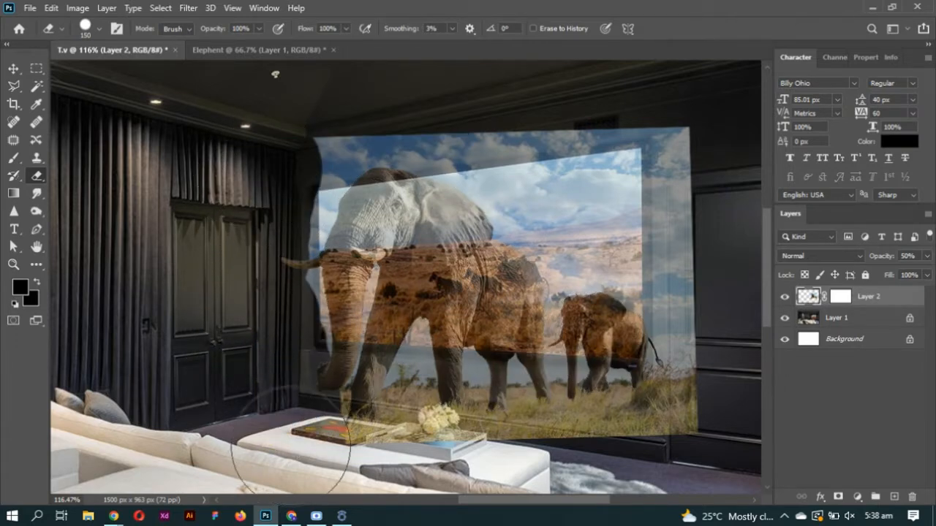
Restore Layer 2 to 100% opacity and inspect the erased edge beside the larger elephant's protruding tusk
key("v")
key("0")
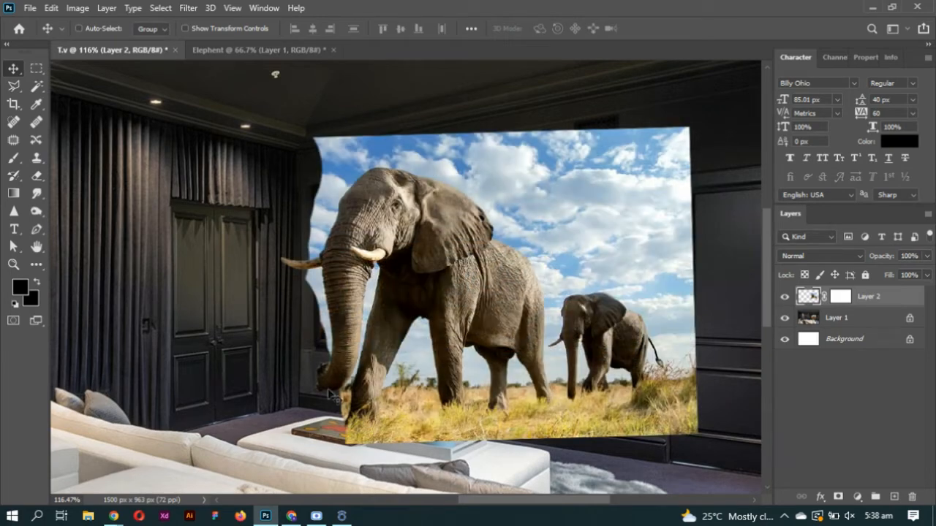
mouse_move(281, 261)
left_mouse_down()
mouse_move(351, 290)
mouse_move(390, 292)
left_mouse_up()
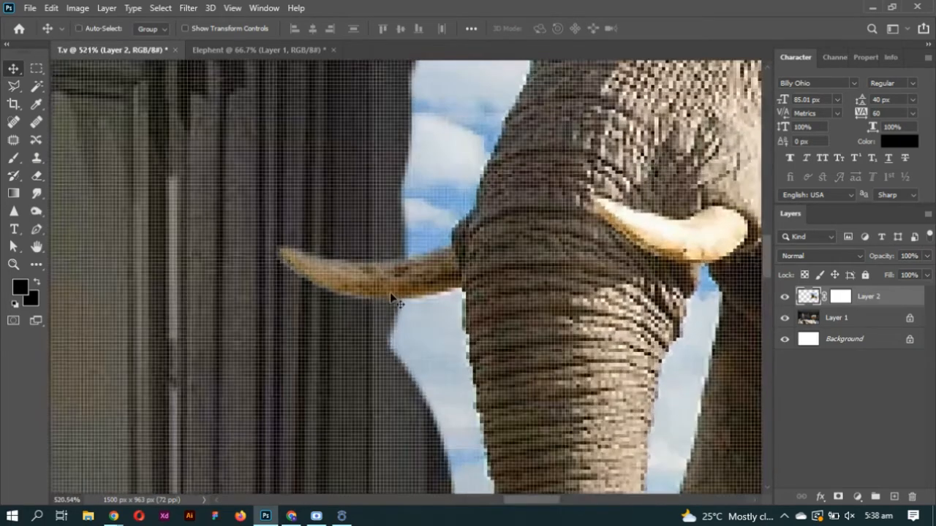
Set the Eraser size to 10 px for detailed work around the protruding tusk
key("e")
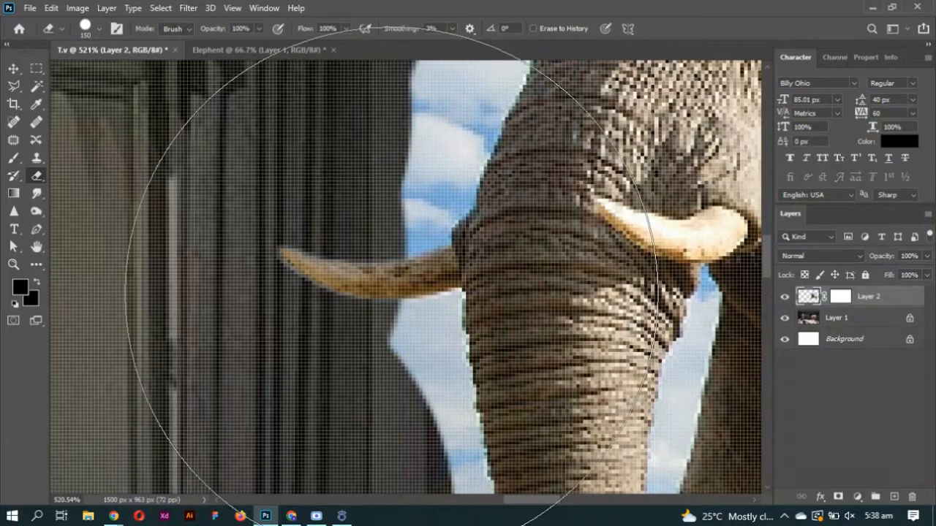
key("bracketleft")
key("bracketleft")
key("bracketleft")
key("bracketleft")
key("bracketleft")
key("bracketleft")
key("bracketleft")
key("bracketleft")
key("bracketleft")
key("bracketleft")
key("bracketleft")
key("bracketleft")
key("bracketleft")
key("bracketleft")
key("bracketleft")
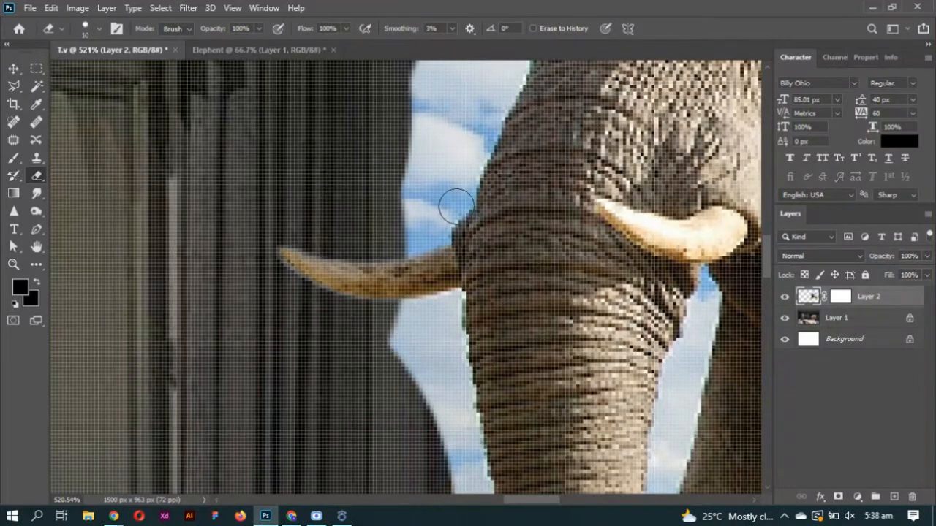
Lower Layer 2's opacity to 50% and erase leftover sky just above and below the protruding tusk
left_click_drag(445, 207, 423, 222)
key("v")
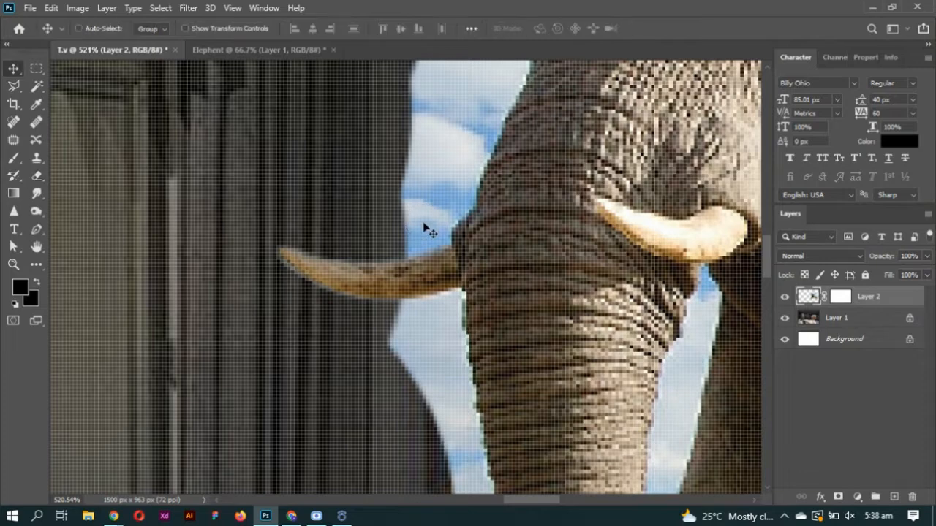
key("5")
key("e")
mouse_move(424, 226)
left_mouse_down()
mouse_move(432, 226)
mouse_move(394, 245)
left_mouse_up()
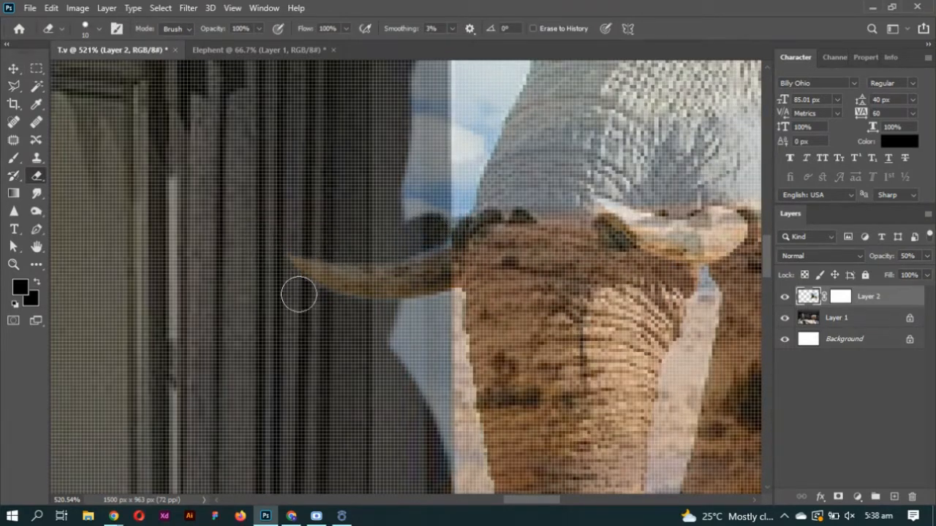
mouse_move(373, 315)
left_mouse_down()
mouse_move(440, 308)
mouse_move(422, 376)
mouse_move(372, 334)
mouse_move(386, 382)
left_mouse_up()
scroll(351, 341, "down", 5)
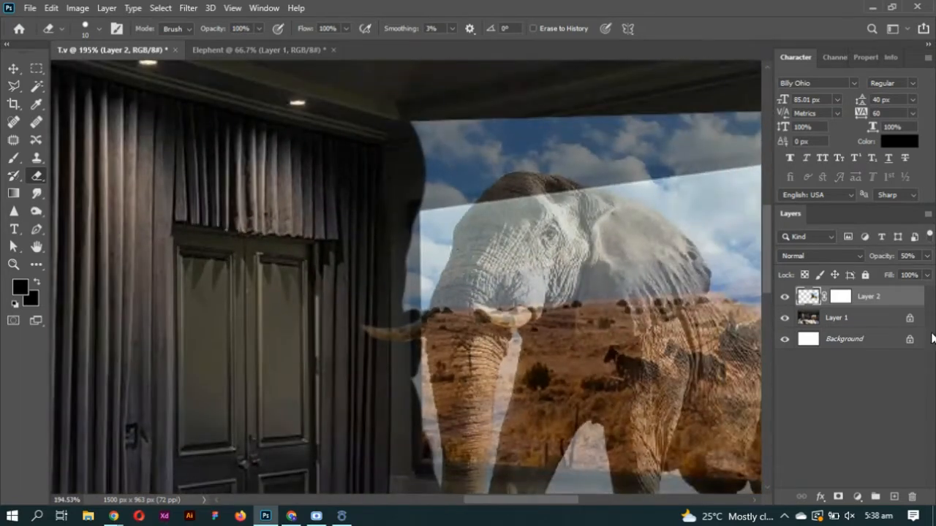
Duplicate the locked Layer 1 room photo as Layer 1 copy, keeping Normal mode and 100% opacity
left_click(863, 322)
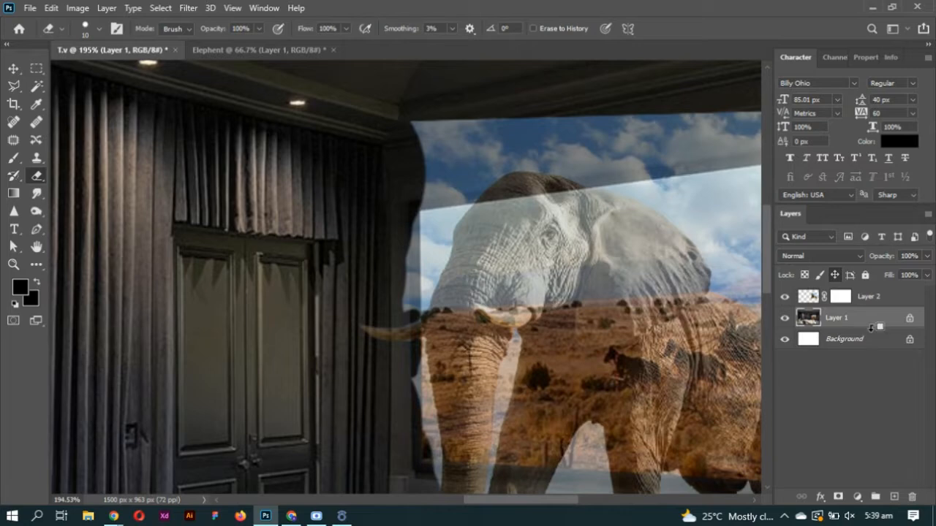
left_click(870, 327, "alt")
key("ctrl+alt+j")
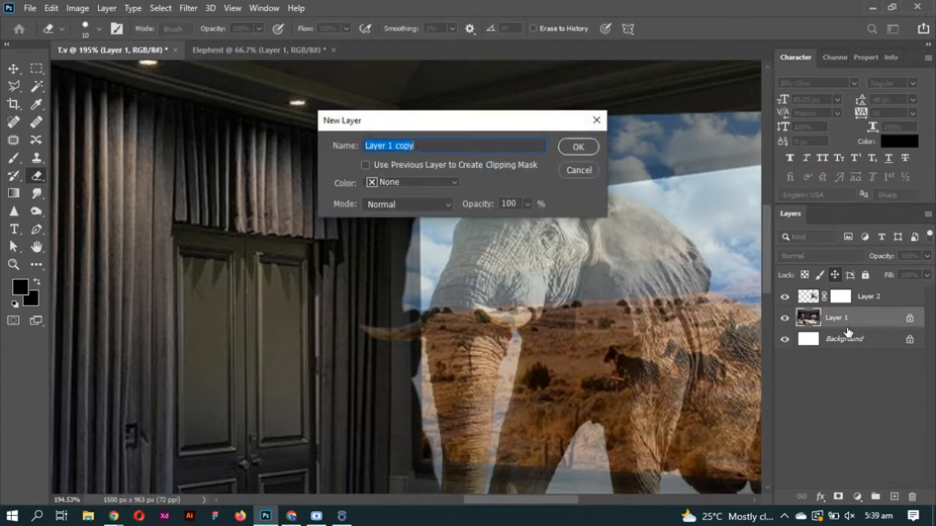
key("Return")
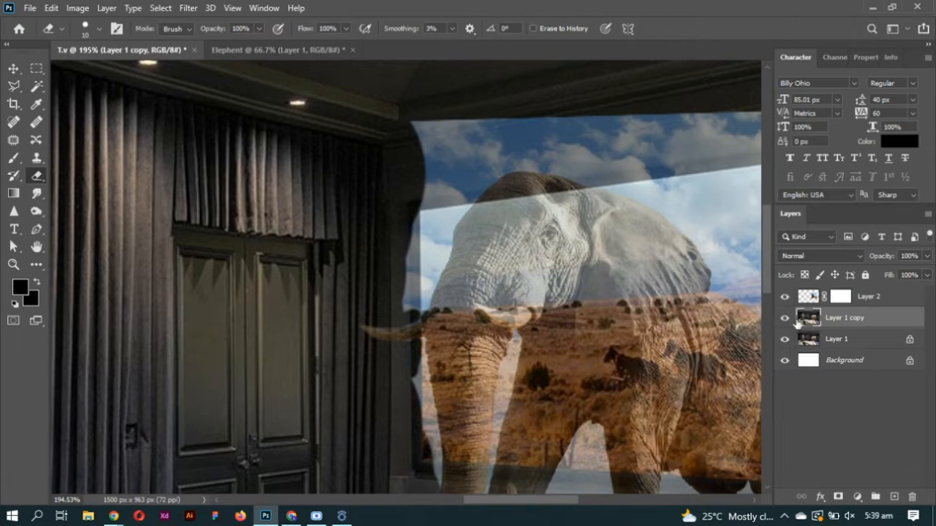
Examine Layer 2's edge around the larger elephant's head and protruding tusk against the TV frame
key("v")
scroll(476, 283, "down", 4)
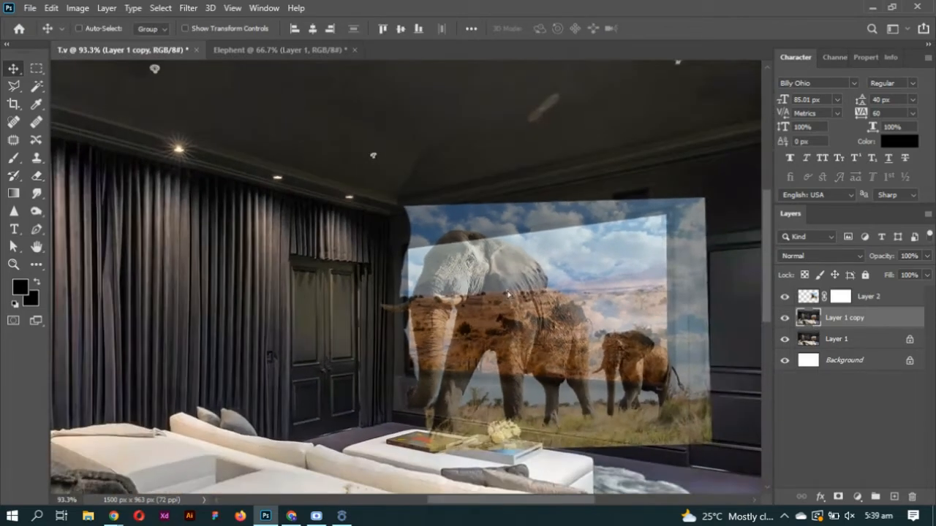
left_click_drag(508, 294, 434, 245)
key("ctrl+z")
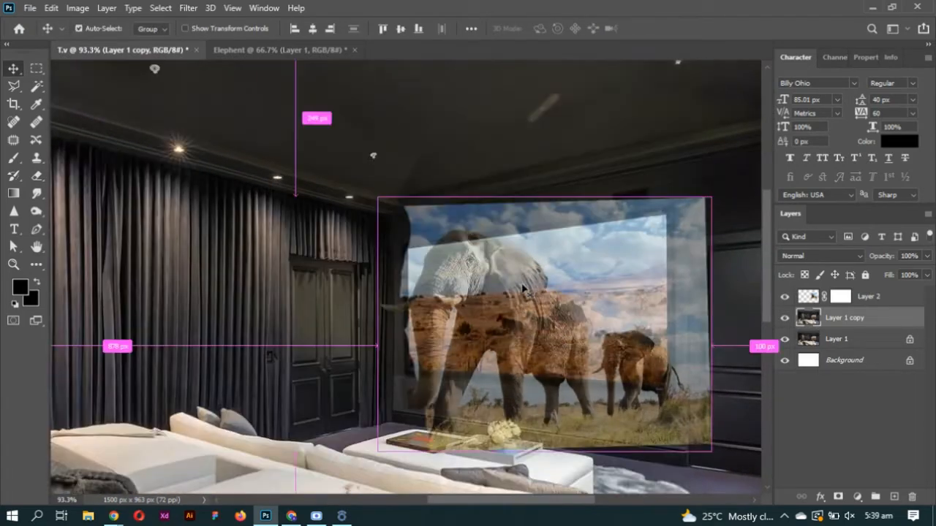
key("ctrl+plus")
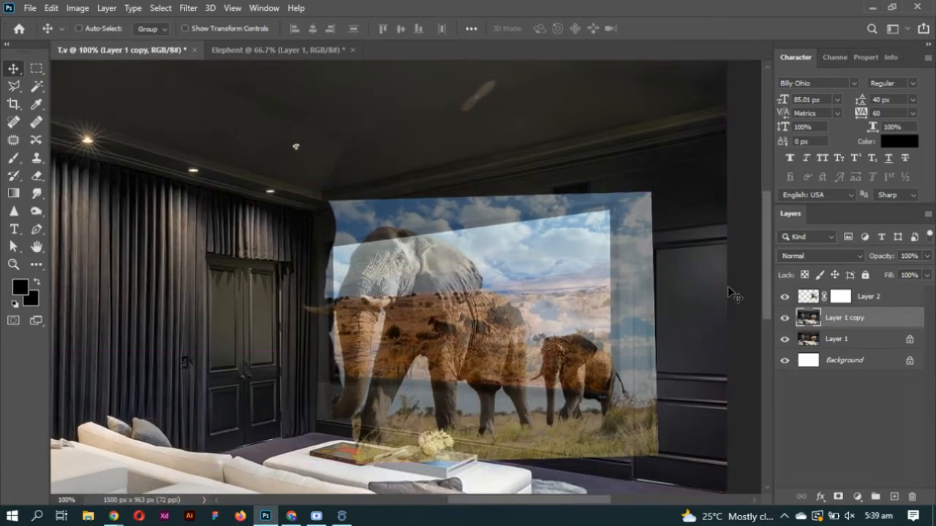
left_click(867, 300)
left_click(331, 281, "ctrl")
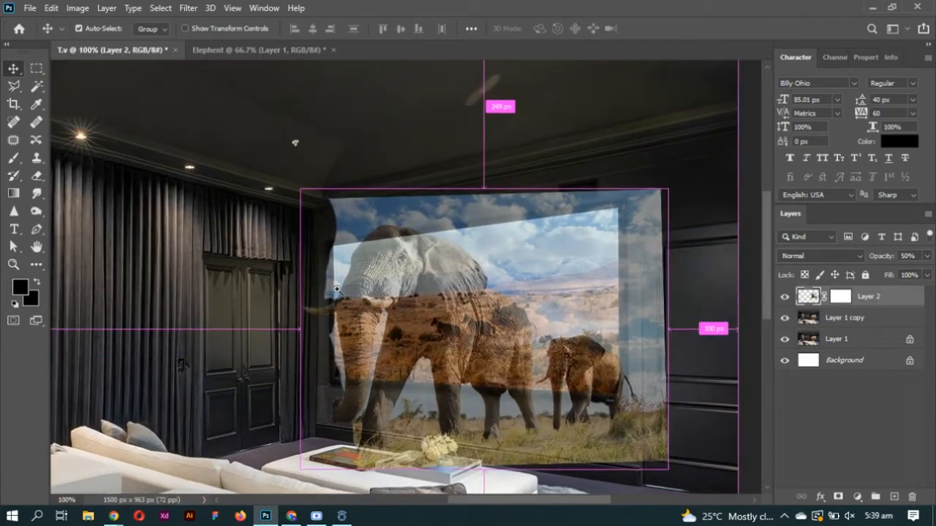
left_click(260, 283, "ctrl")
left_click(351, 296, "ctrl")
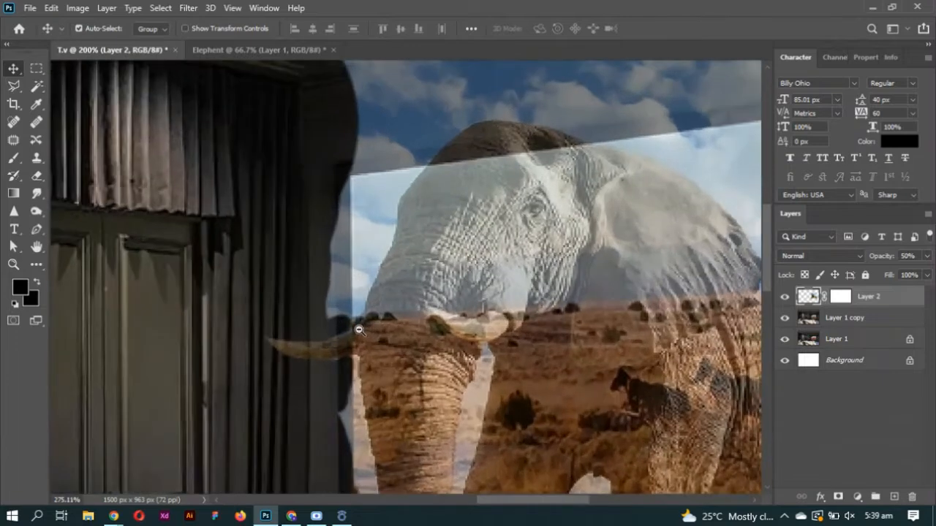
key("e")
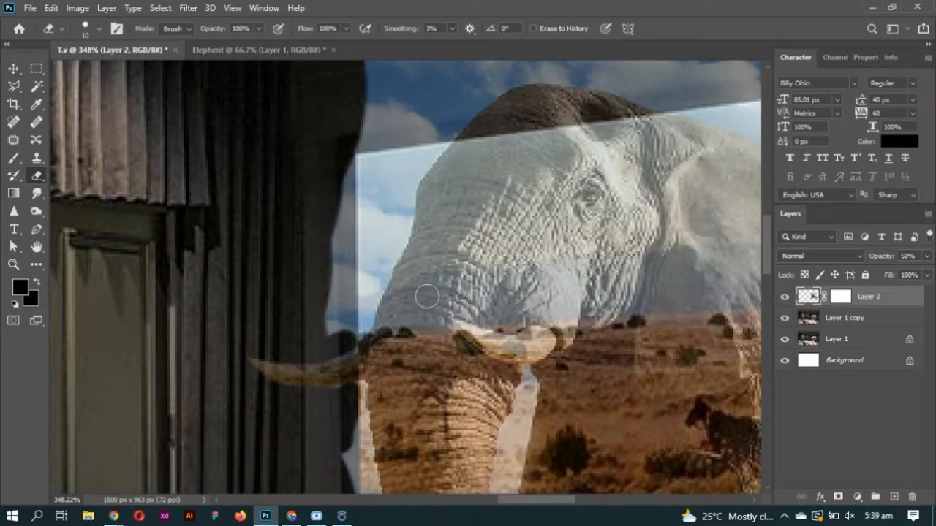
key("v")
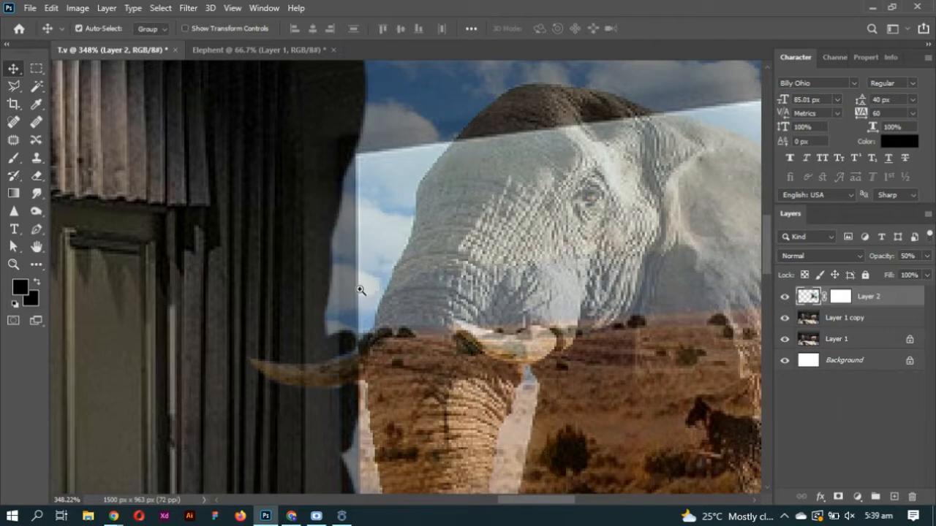
Hide Layer 2 and outline the picture area inside the TV frame, corner to corner, with the Polygonal Lasso
key("ctrl+0")
left_click(785, 297)
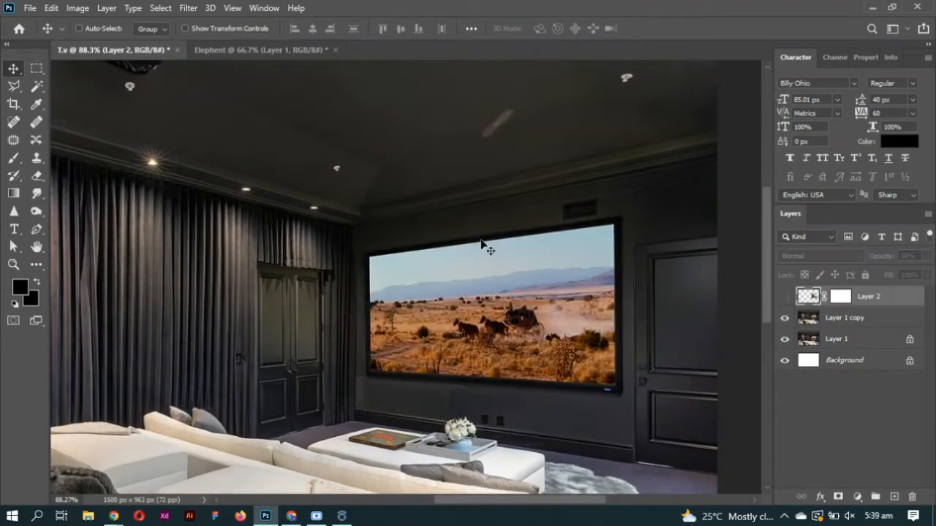
left_click(13, 85)
scroll(400, 285, "up", 8)
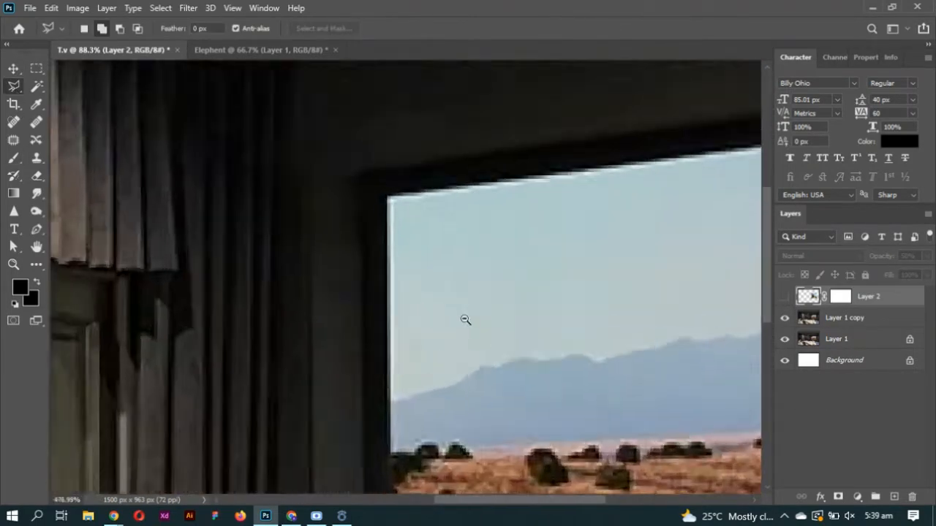
scroll(395, 329, "down", 10)
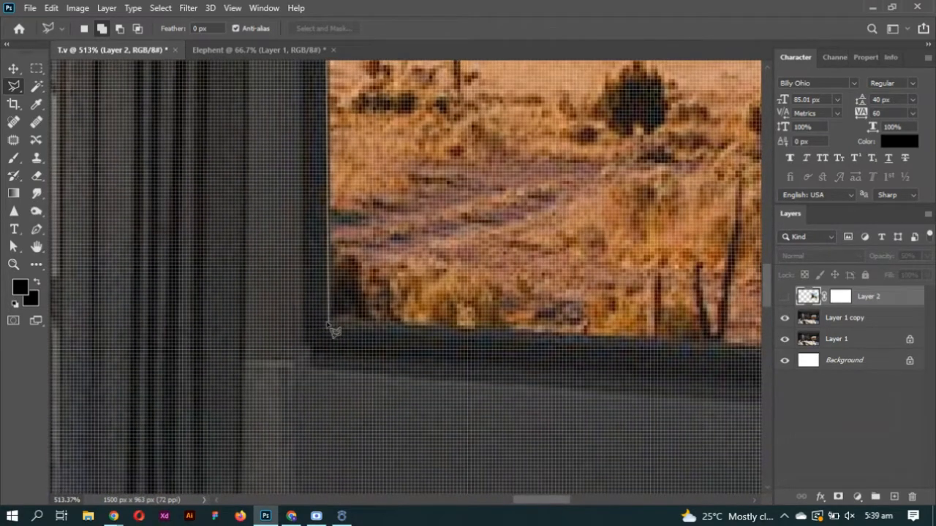
left_click(332, 332)
scroll(332, 331, "right", 10)
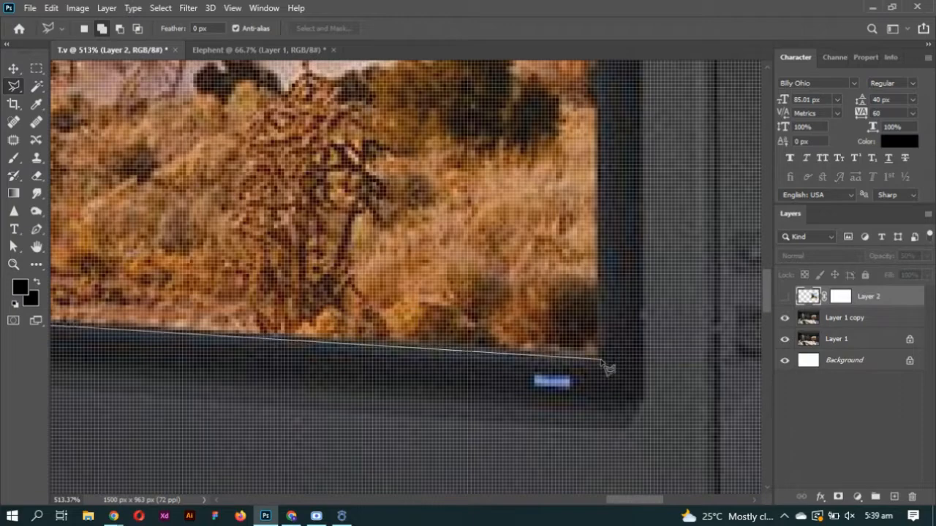
scroll(607, 368, "up", 10)
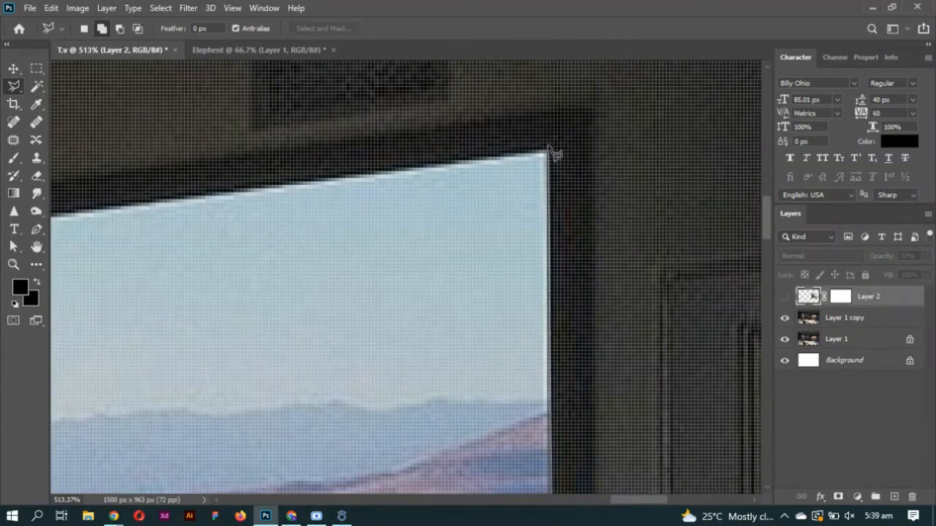
left_click(553, 154)
key("ctrl+minus")
key("ctrl+minus")
key("ctrl+minus")
key("ctrl+minus")
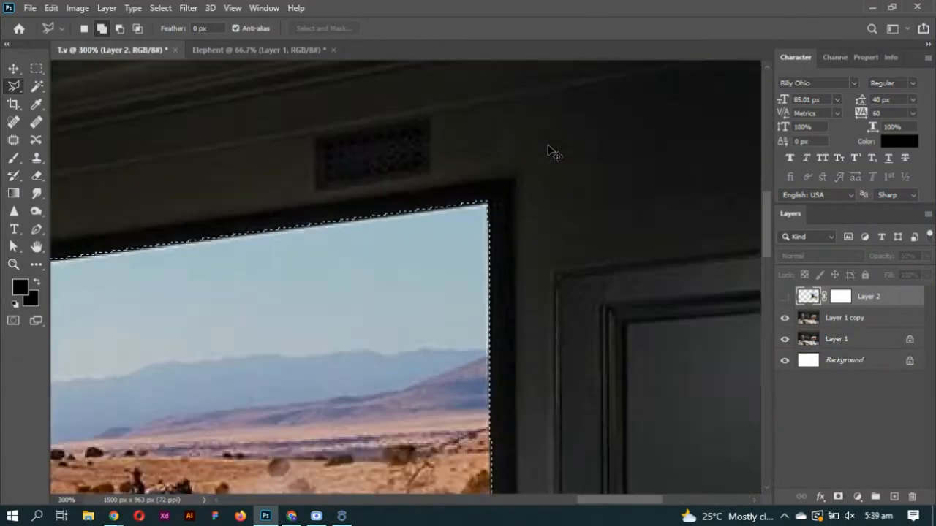
Copy the selected TV picture area from Layer 1 copy onto its own new layer
key("Tab")
key("Tab")
scroll(419, 396, "left", 6)
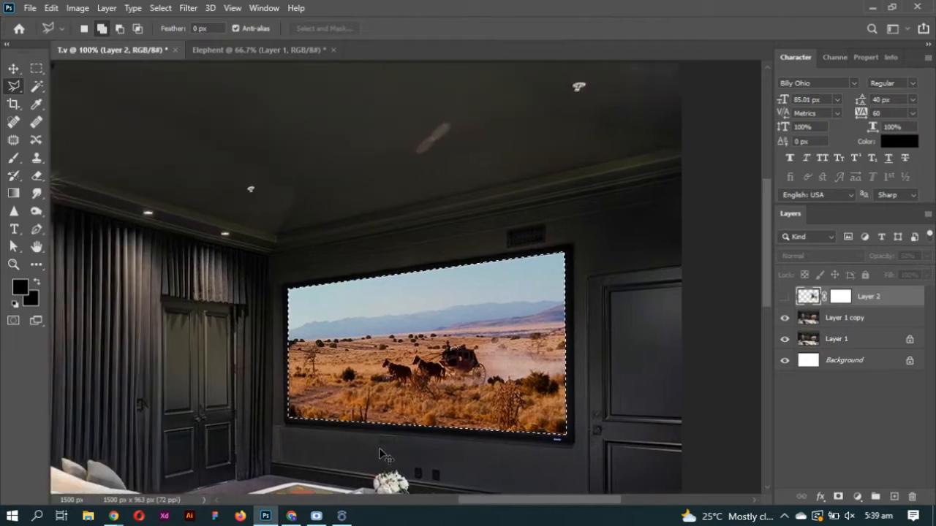
scroll(427, 399, "down", 2)
scroll(427, 396, "left", 3)
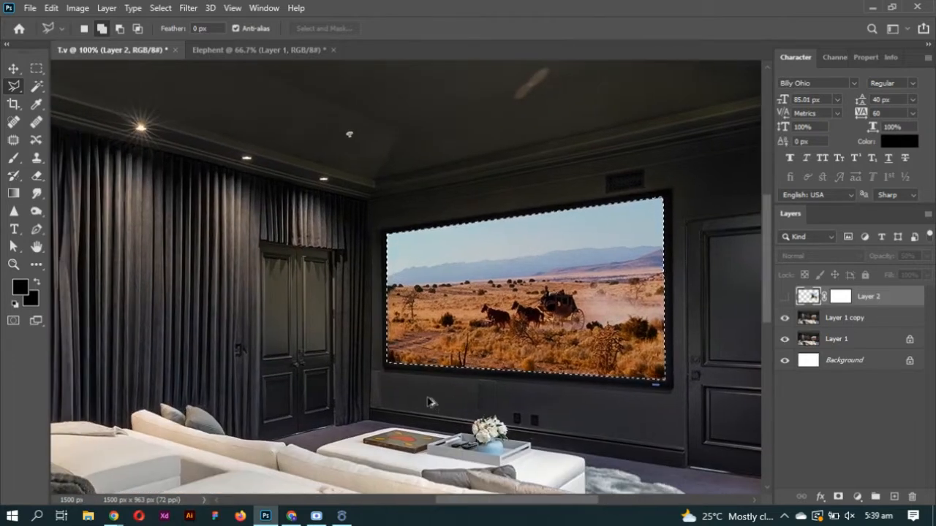
key("ctrl+shift+n")
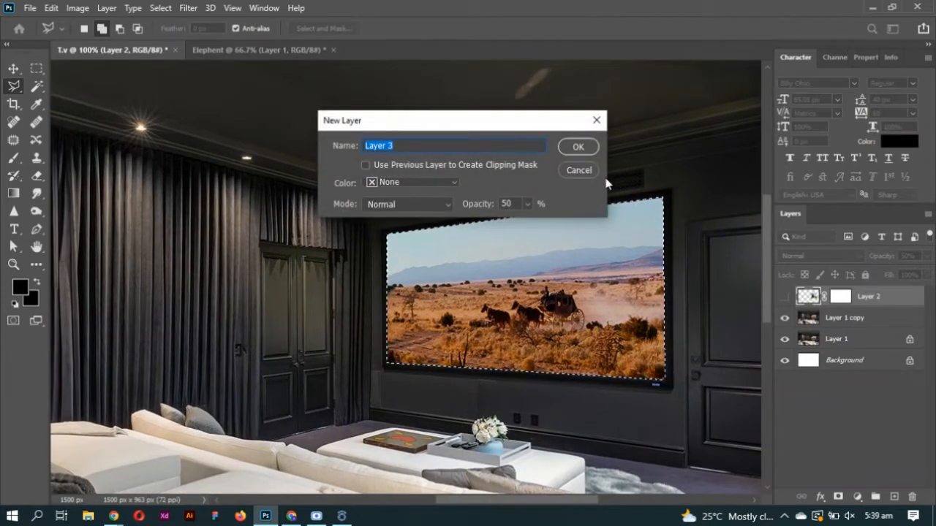
left_click(579, 170)
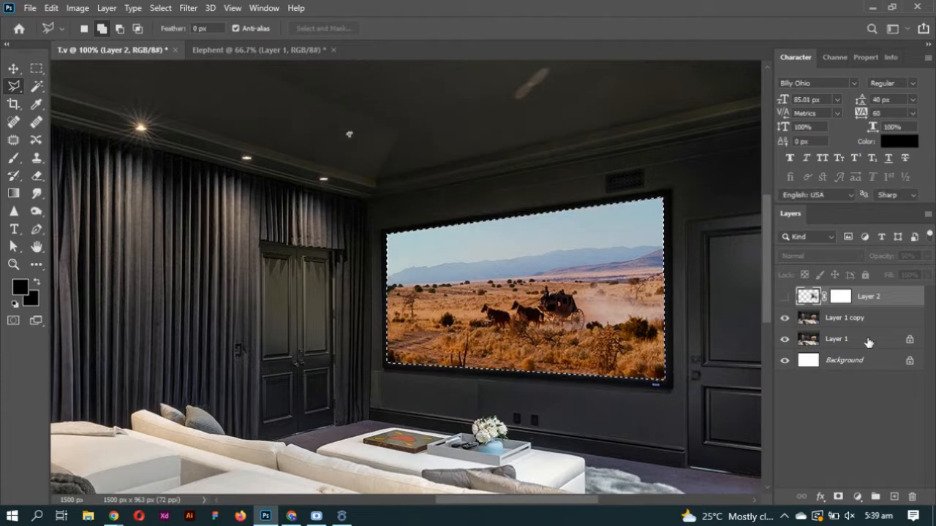
left_click(861, 322)
key("ctrl+shift+n")
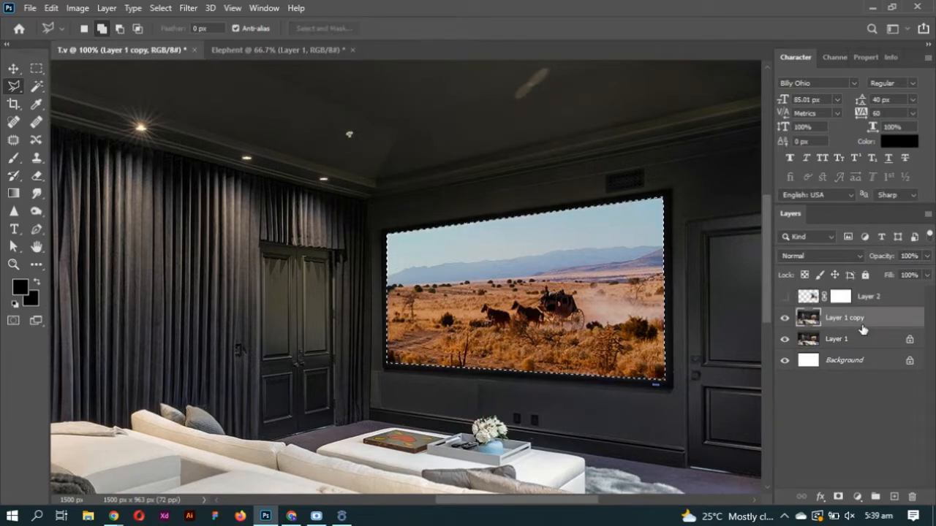
key("Return")
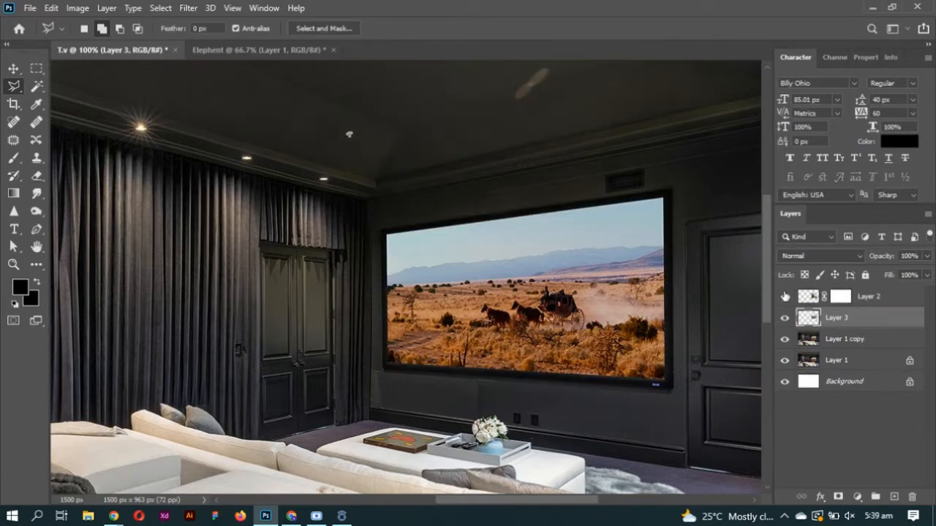
Show Layer 2 again and clip it to Layer 3 so the elephants stay inside the TV picture
left_click(784, 297)
key("v")
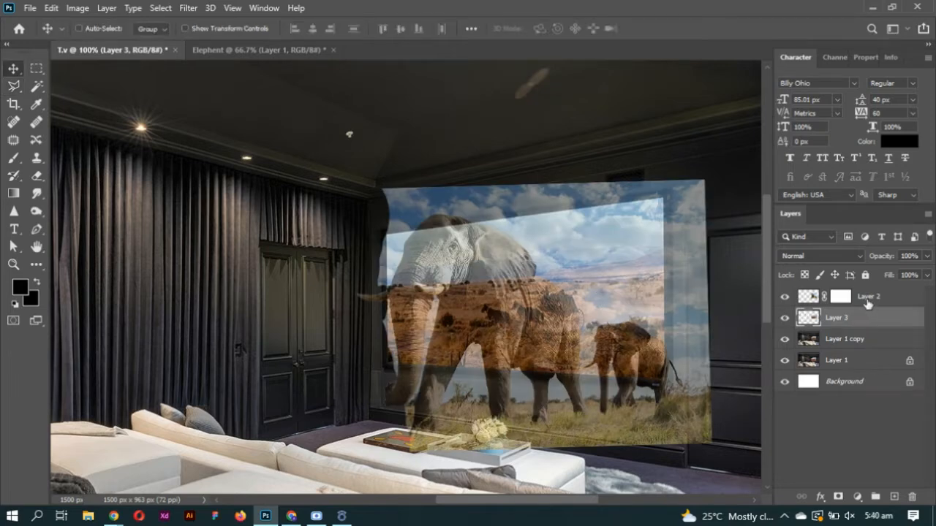
left_click(868, 300)
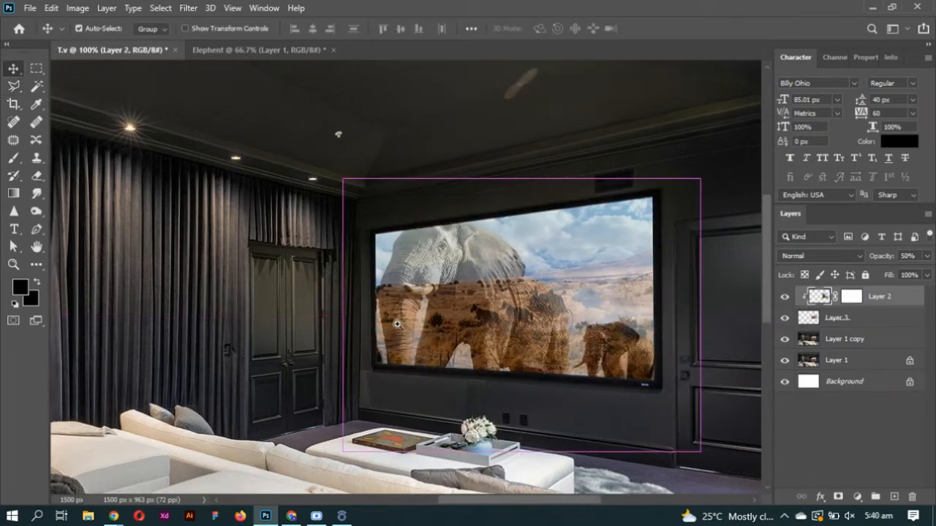
Select the larger elephant's head, tusks, trunk and front legs beyond the TV frame by combining rectangular marquees
scroll(424, 377, "up", 3)
scroll(424, 376, "down", 2)
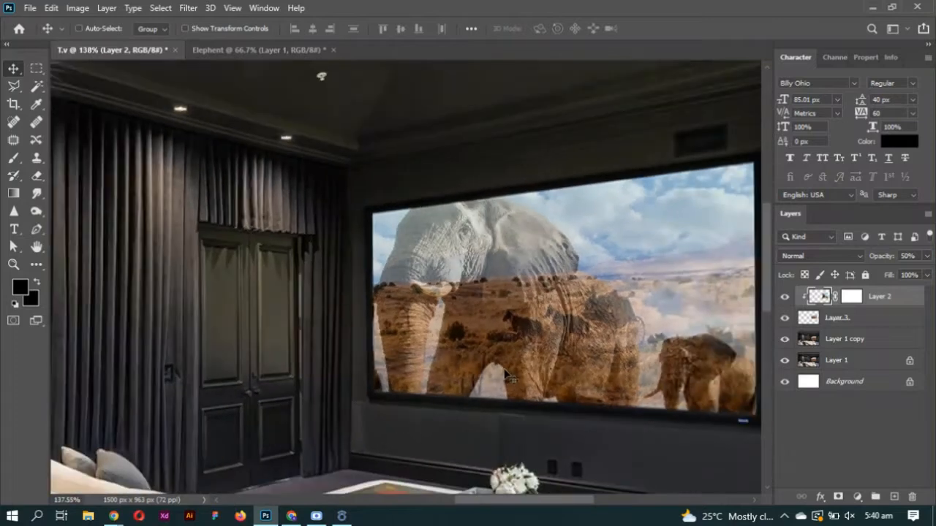
mouse_move(508, 375)
left_mouse_down()
mouse_move(505, 344)
mouse_move(496, 369)
left_mouse_up()
scroll(475, 370, "down", 1)
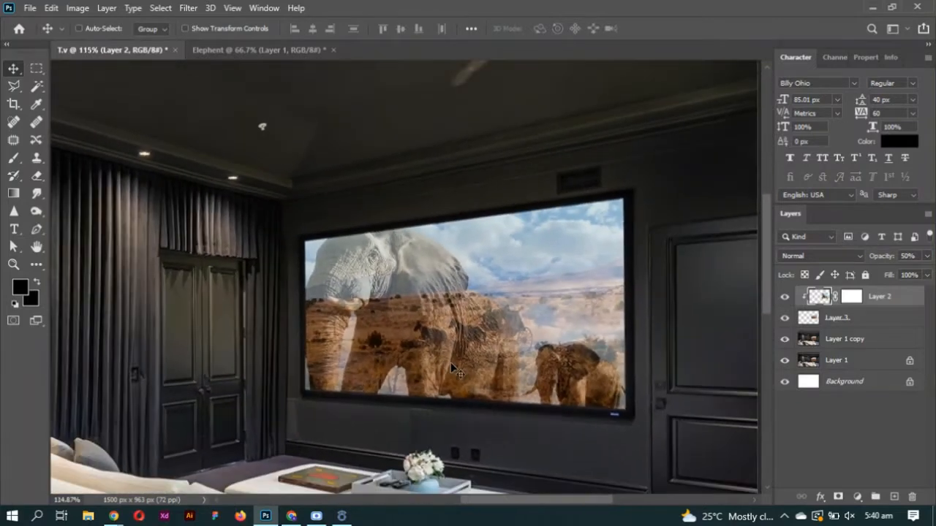
key("m")
left_click_drag(252, 356, 464, 487)
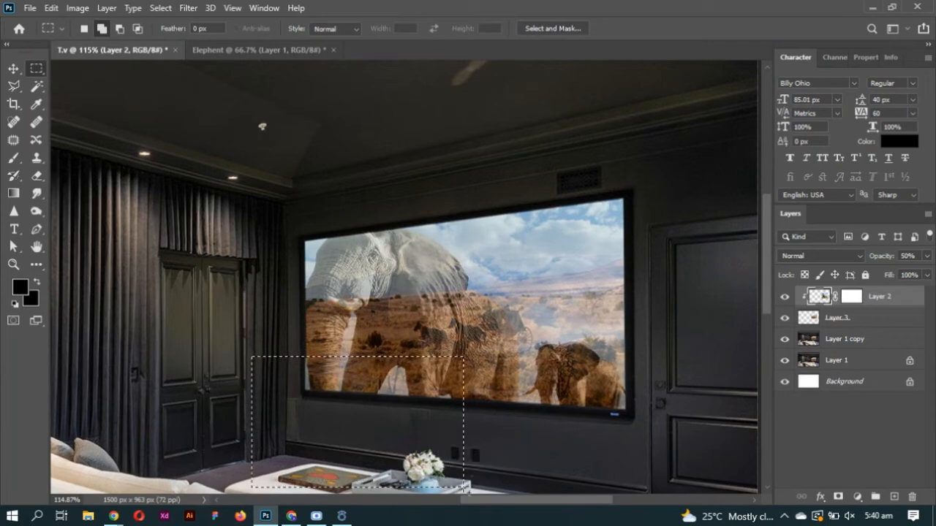
key("ctrl+shift+n")
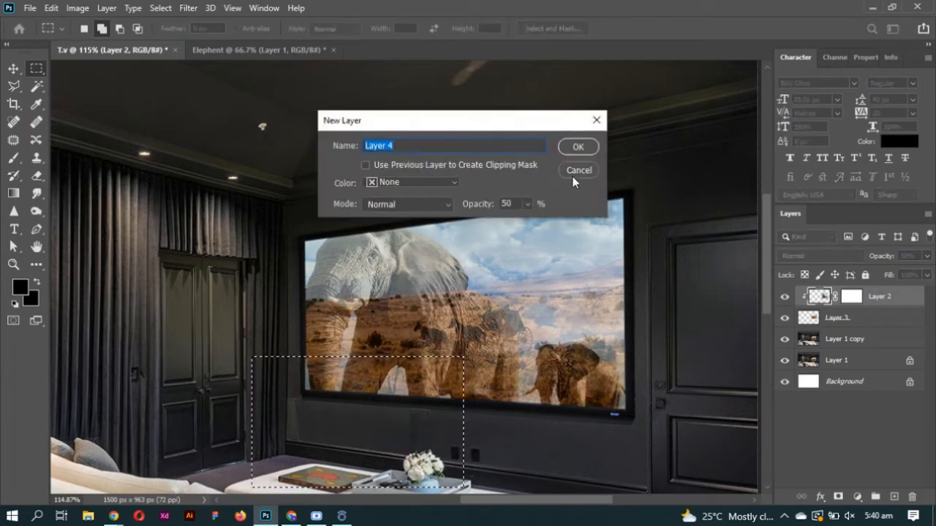
left_click(572, 176)
left_click_drag(218, 159, 412, 404)
left_click_drag(350, 177, 468, 254)
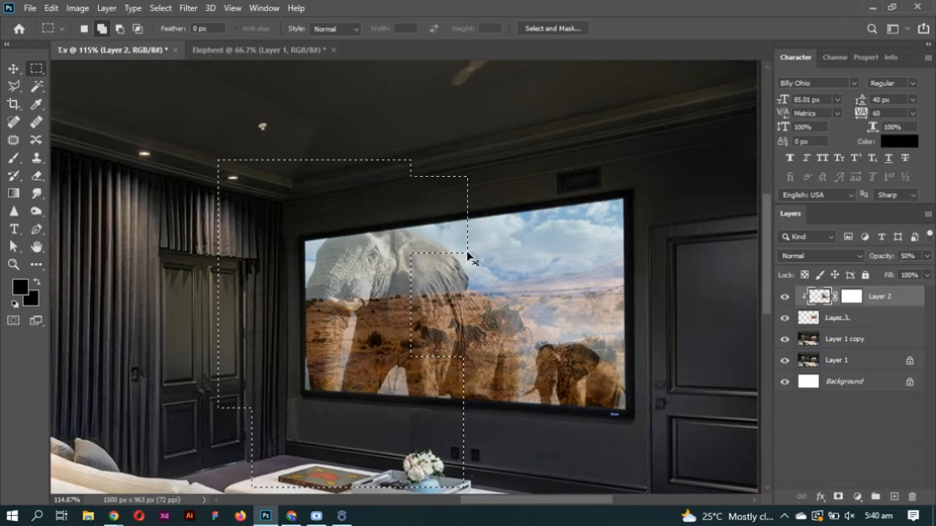
Copy the selected front part of the larger elephant from Layer 2 onto a new unclipped layer above it
key("ctrl+shift+n")
key("Return")
key("v")
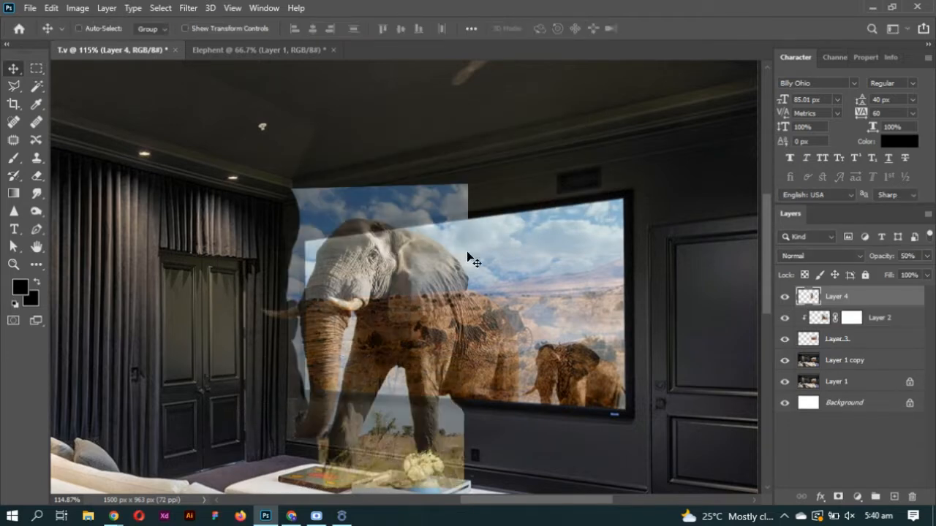
scroll(467, 252, "down", 3)
key("ctrl+z")
scroll(372, 439, "left", 1)
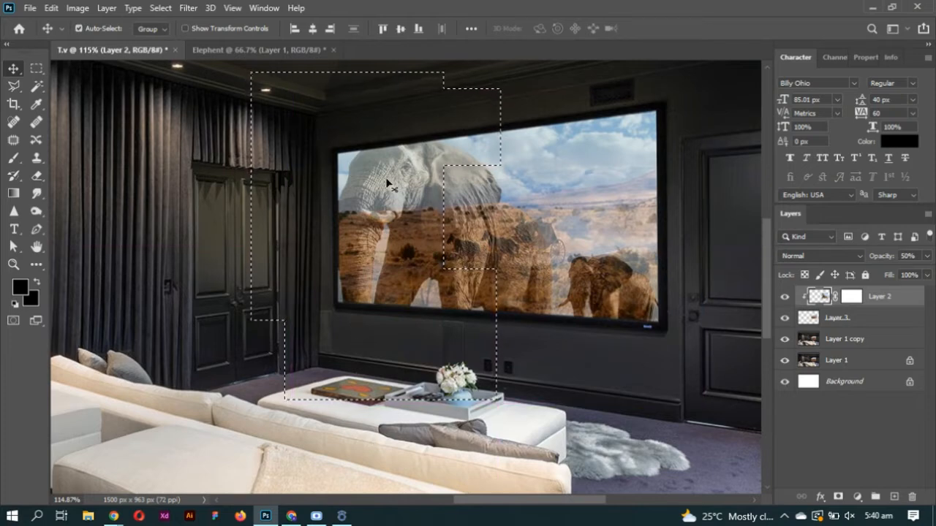
key("ctrl+shift+z")
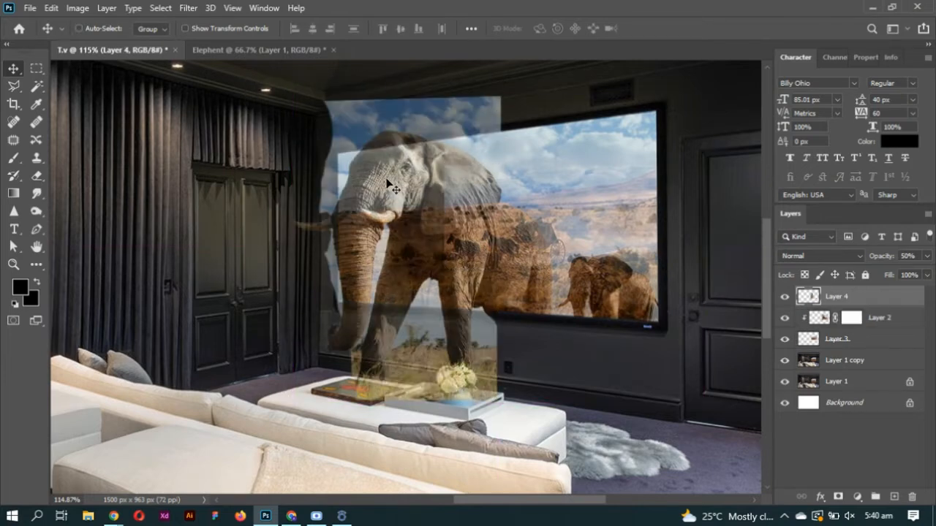
Set Layer 4's opacity to 100% and switch to the Eraser for the sky around the elephant's head
key("0")
scroll(313, 178, "up", 1)
scroll(368, 217, "up", 4)
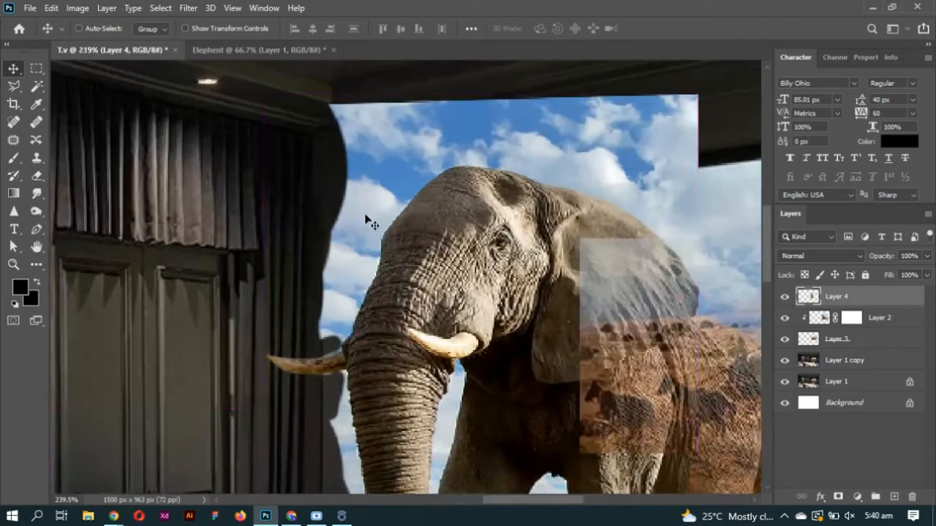
key("e")
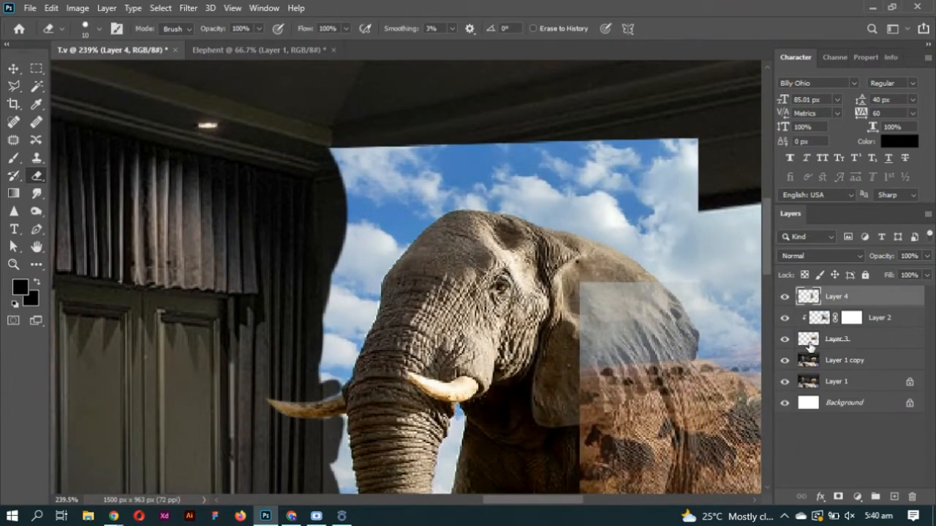
Load Layer 3's TV screen shape as a selection, invert it, and make Layer 4 active for erasing outside the screen
left_click(809, 344)
double_click(801, 344)
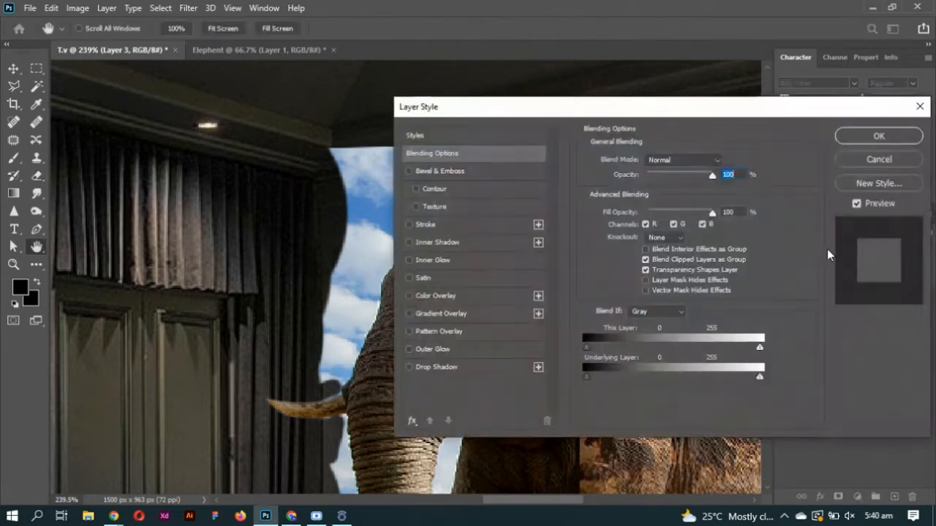
left_click(896, 164)
left_click(808, 340, "ctrl")
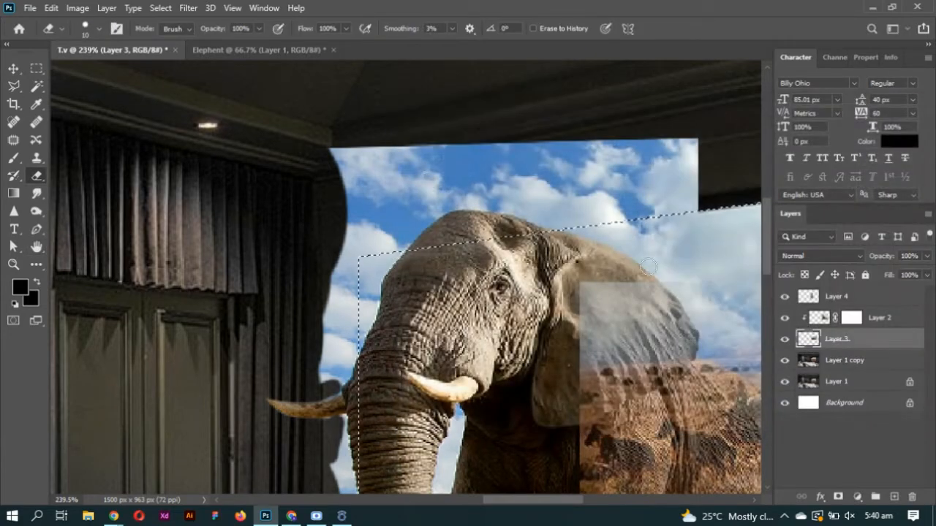
scroll(406, 282, "right", 1)
left_click(824, 296)
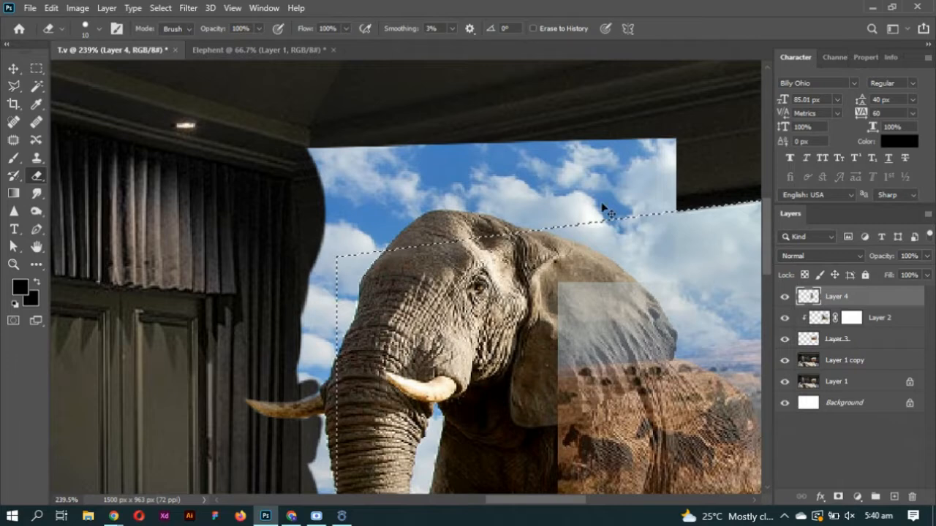
key("ctrl+shift+[")
key("ctrl+shift+]")
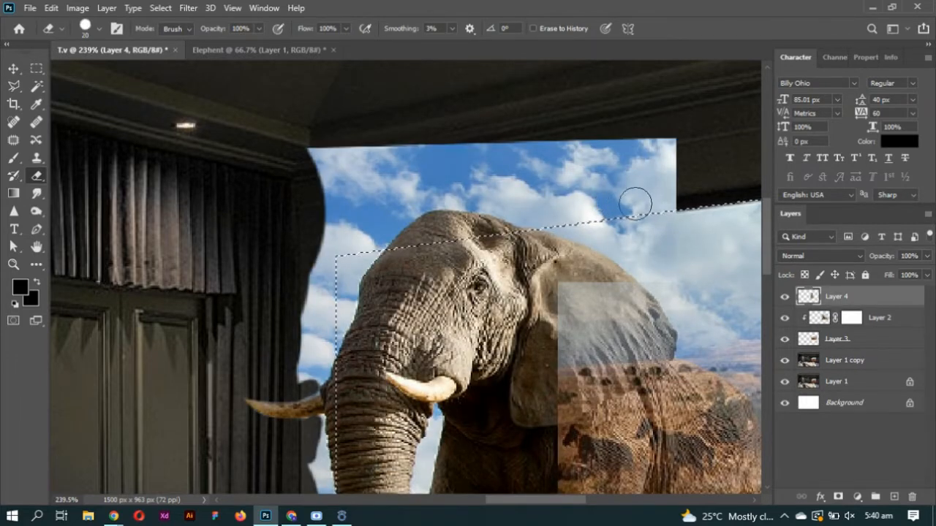
Erase the sky directly above the elephant's head outside the TV frame on Layer 4, enlarging the eraser to 25
mouse_move(671, 194)
left_mouse_down()
mouse_move(555, 202)
mouse_move(543, 207)
mouse_move(582, 214)
mouse_move(540, 215)
mouse_move(483, 186)
left_mouse_up()
scroll(490, 197, "up", 5)
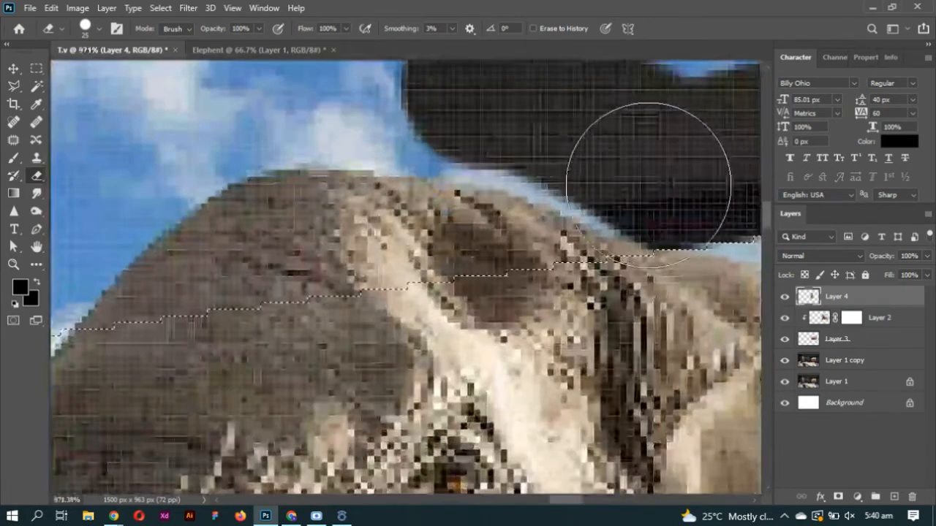
mouse_move(640, 153)
left_mouse_down()
mouse_move(566, 117)
mouse_move(510, 105)
mouse_move(236, 87)
mouse_move(110, 175)
left_mouse_up()
scroll(240, 198, "down", 4)
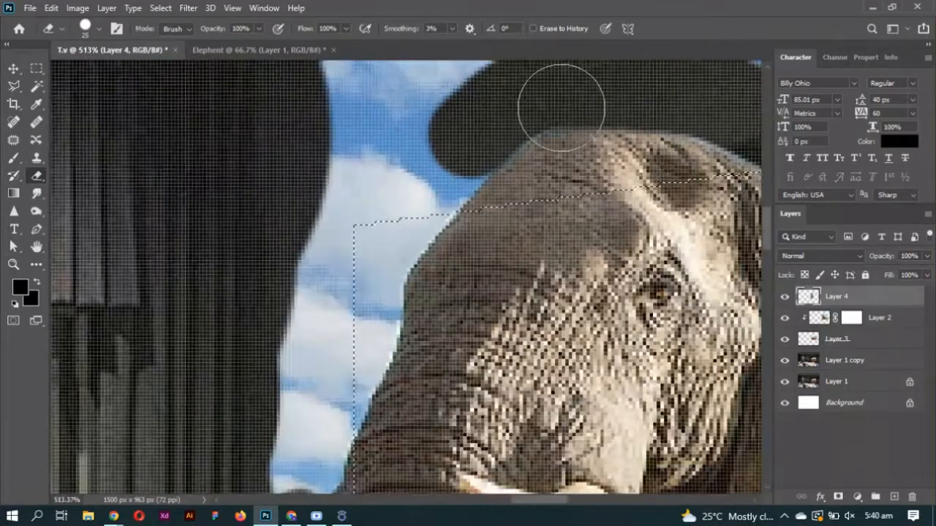
mouse_move(536, 88)
left_mouse_down()
mouse_move(414, 183)
mouse_move(181, 295)
left_mouse_up()
scroll(445, 178, "down", 5)
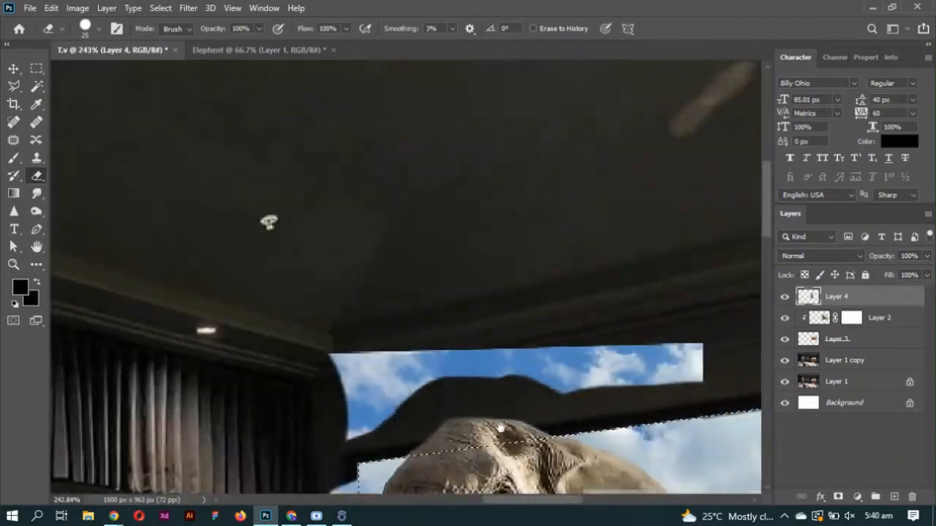
scroll(481, 225, "up", 5)
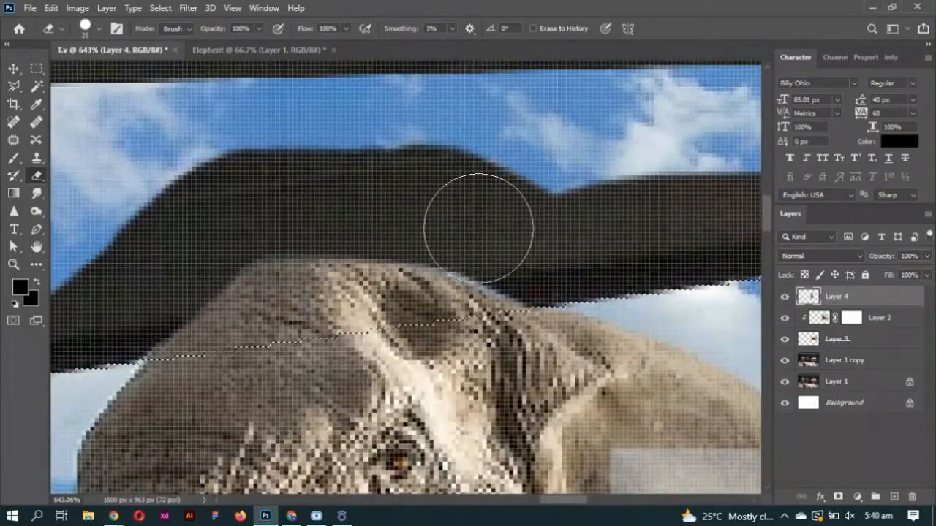
Erase the sky beside the elephant's forehead, outer tusk and upper trunk beyond the TV frame, using a size 6 eraser for close edges
key("ctrl+0")
scroll(512, 278, "up", 5)
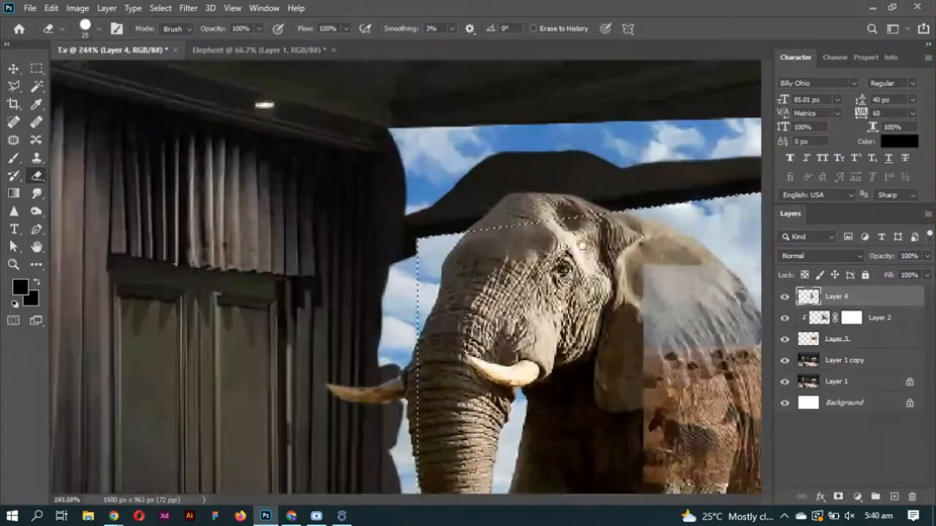
scroll(327, 170, "up", 4)
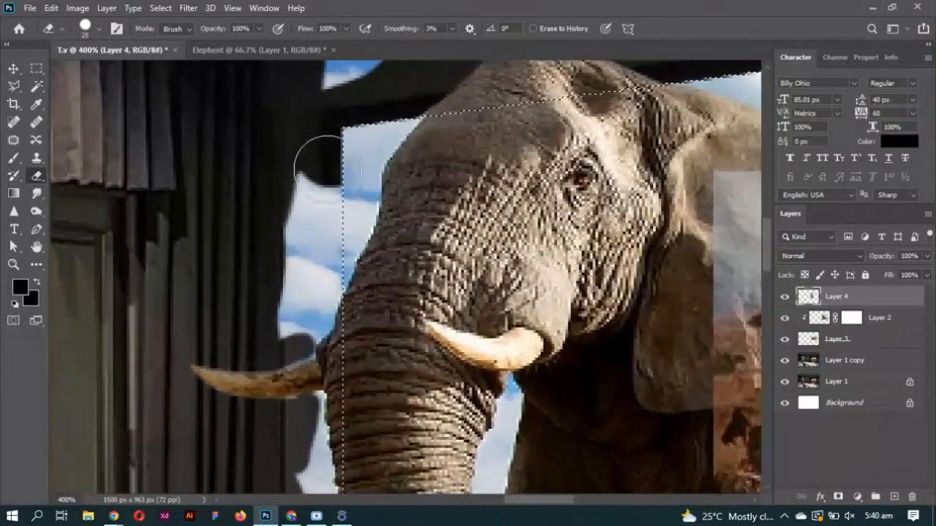
mouse_move(328, 169)
left_mouse_down()
mouse_move(308, 293)
mouse_move(282, 328)
mouse_move(289, 272)
left_mouse_up()
scroll(300, 286, "down", 3)
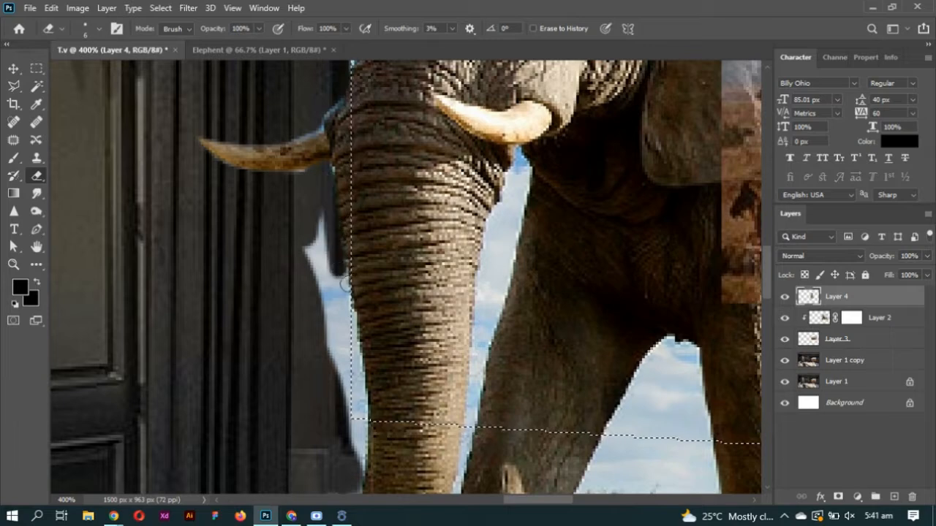
mouse_move(345, 283)
left_mouse_down()
mouse_move(355, 337)
mouse_move(350, 462)
mouse_move(352, 247)
mouse_move(361, 304)
left_mouse_up()
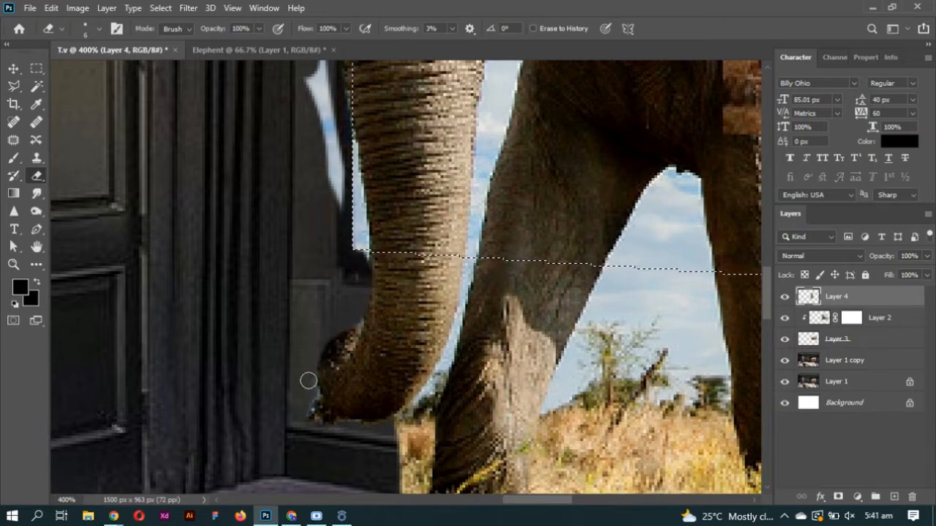
Clean the background fringe around the outer edge and tip of the trunk below the TV frame
left_click(386, 438, "ctrl")
left_click_drag(386, 450, 404, 376)
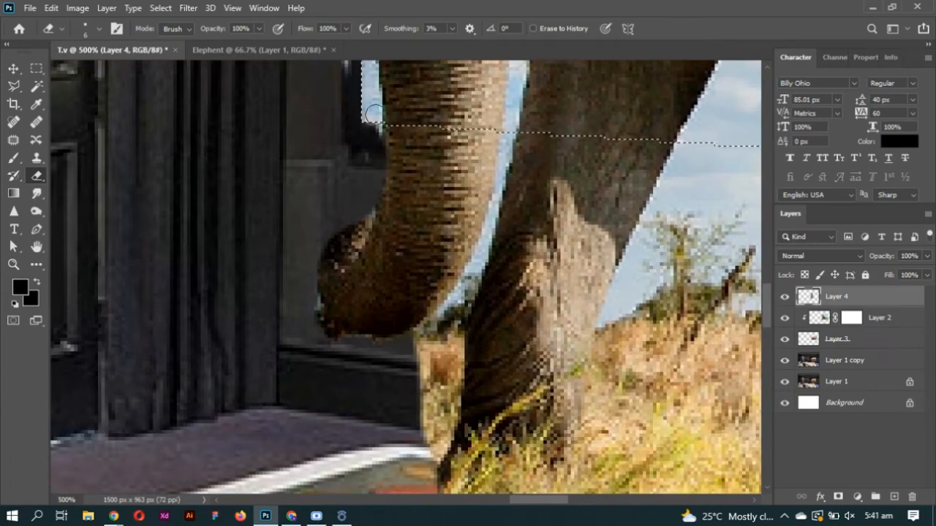
left_click_drag(368, 189, 318, 283)
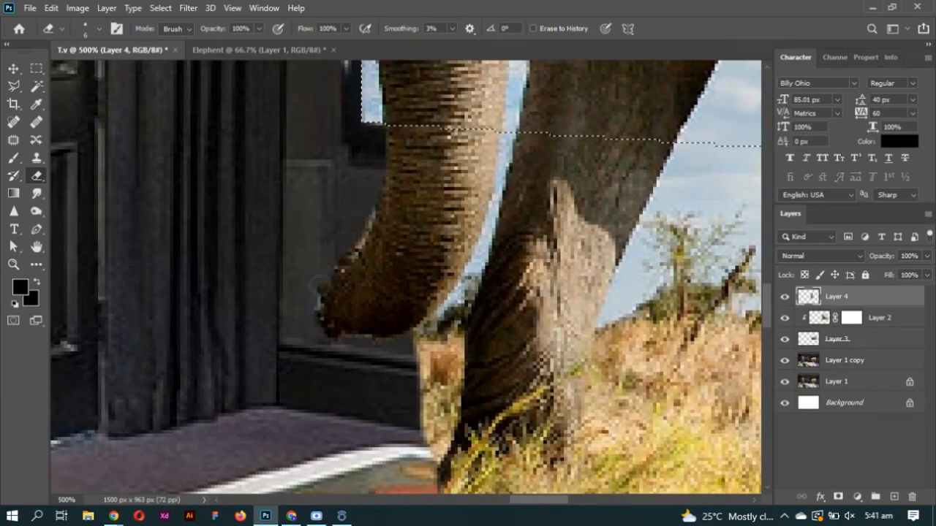
left_click_drag(397, 349, 436, 336)
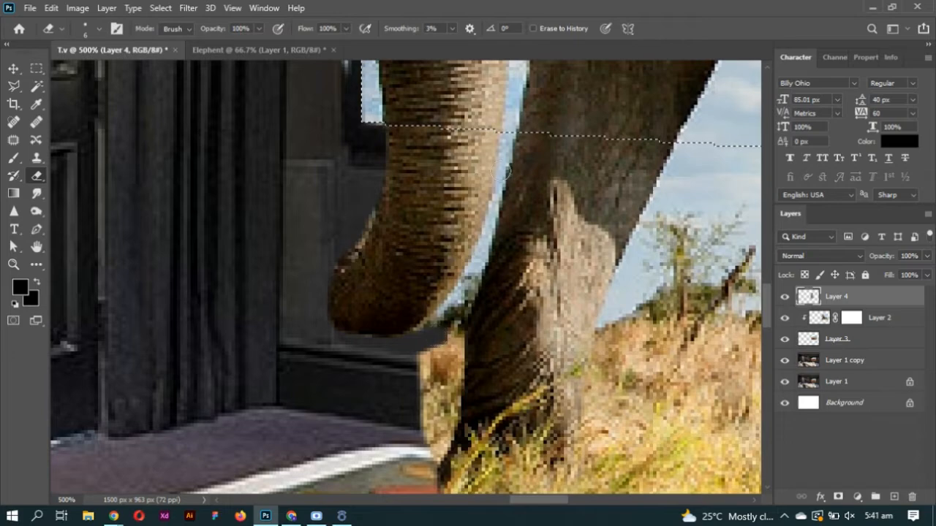
Erase the sky and grass between the trunk and the front leg below the TV frame with a size 4 eraser
scroll(503, 158, "up", 3)
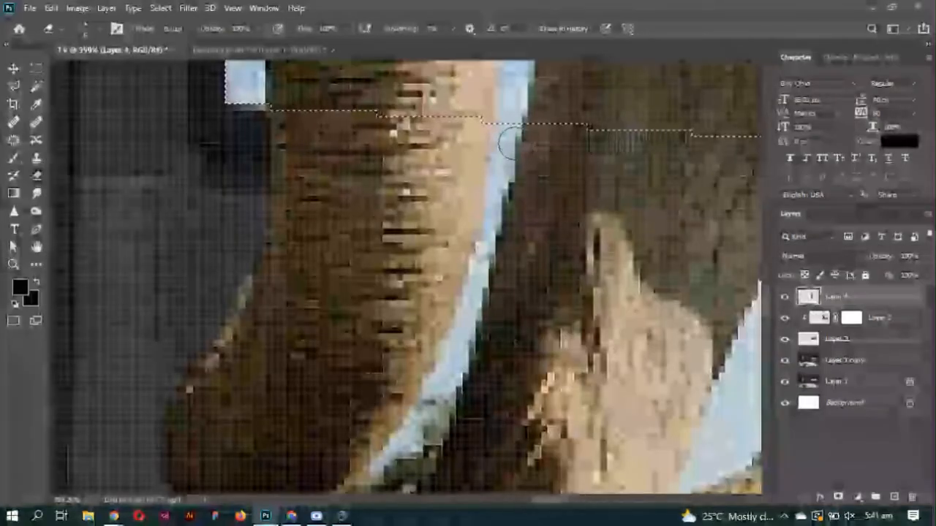
mouse_move(505, 129)
left_mouse_down()
mouse_move(485, 241)
mouse_move(453, 335)
mouse_move(387, 457)
mouse_move(354, 488)
left_mouse_up()
left_click_drag(366, 428, 400, 291)
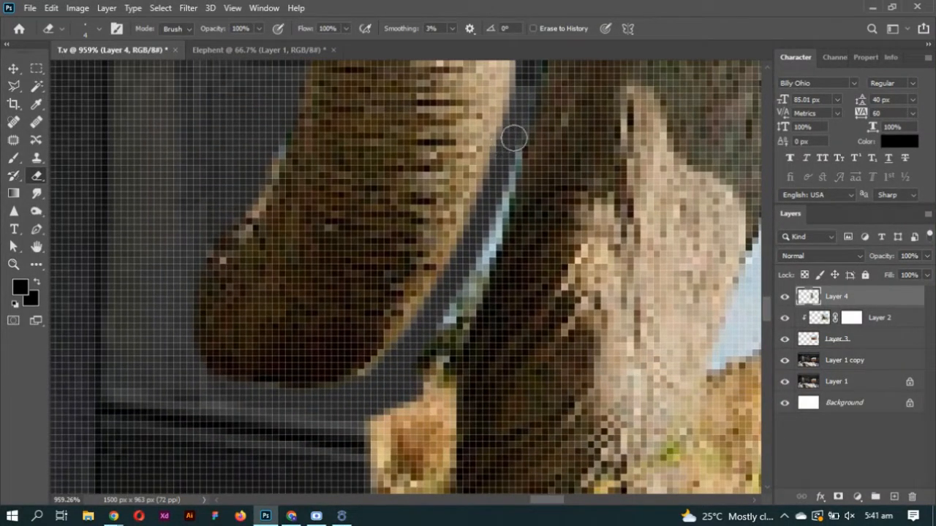
mouse_move(514, 138)
left_mouse_down()
mouse_move(413, 432)
mouse_move(420, 415)
mouse_move(409, 247)
left_mouse_up()
scroll(421, 415, "down", 3)
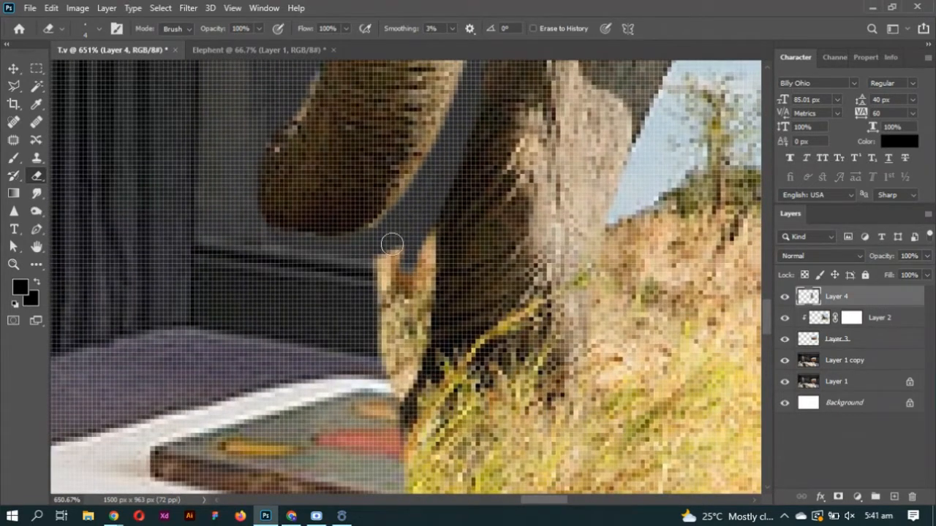
left_click_drag(433, 258, 351, 258)
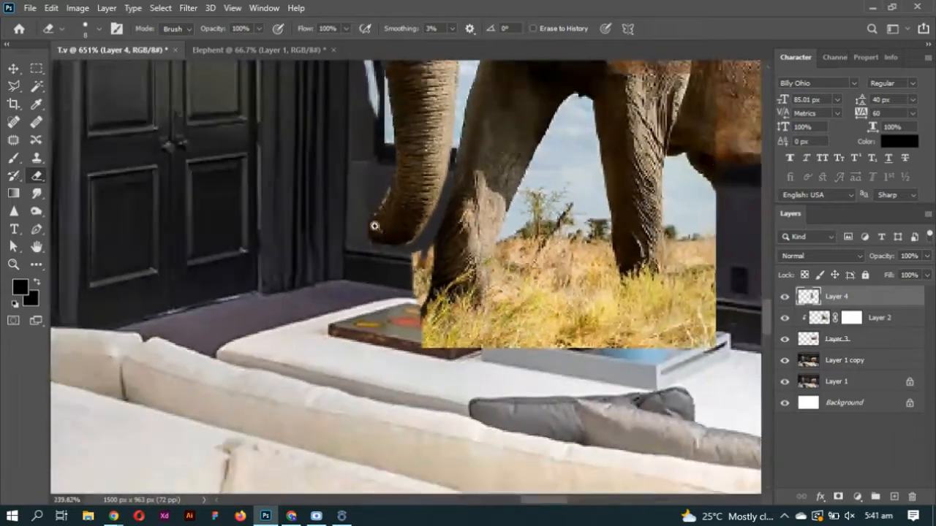
Enlarge the eraser to 90 and erase the legs, sky and grass of Layer 4 that extend below the TV frame
left_click_drag(497, 205, 449, 223)
left_click_drag(407, 172, 532, 177)
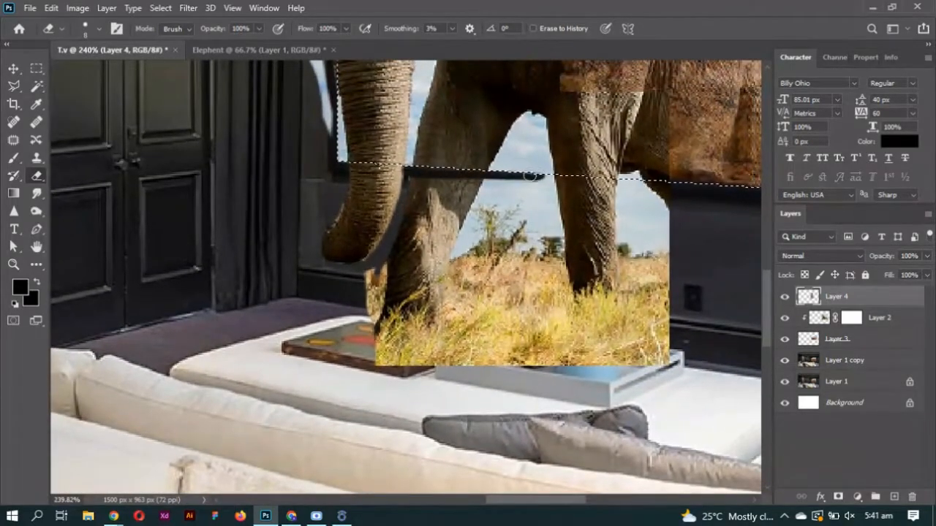
key("bracketright")
key("bracketright")
key("bracketright")
key("bracketright")
key("bracketright")
key("bracketright")
key("bracketright")
key("bracketright")
key("bracketright")
key("bracketright")
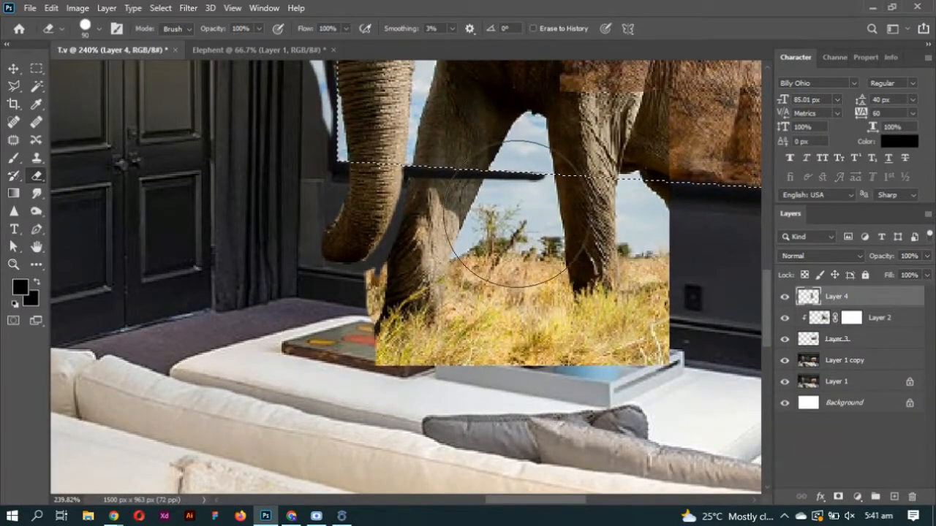
left_click_drag(469, 208, 518, 210)
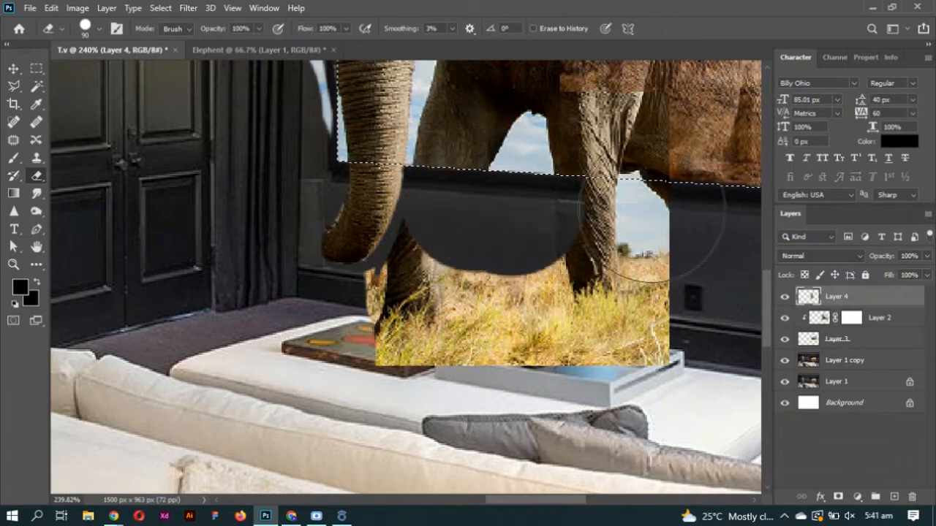
mouse_move(647, 208)
left_mouse_down()
mouse_move(467, 283)
mouse_move(472, 271)
mouse_move(459, 255)
mouse_move(698, 329)
mouse_move(431, 329)
mouse_move(392, 316)
mouse_move(399, 337)
mouse_move(397, 327)
mouse_move(416, 364)
left_mouse_up()
Reduce the eraser to 40 and remove the leftover sky sliver on the wall beside the trunk
scroll(477, 366, "down", 4)
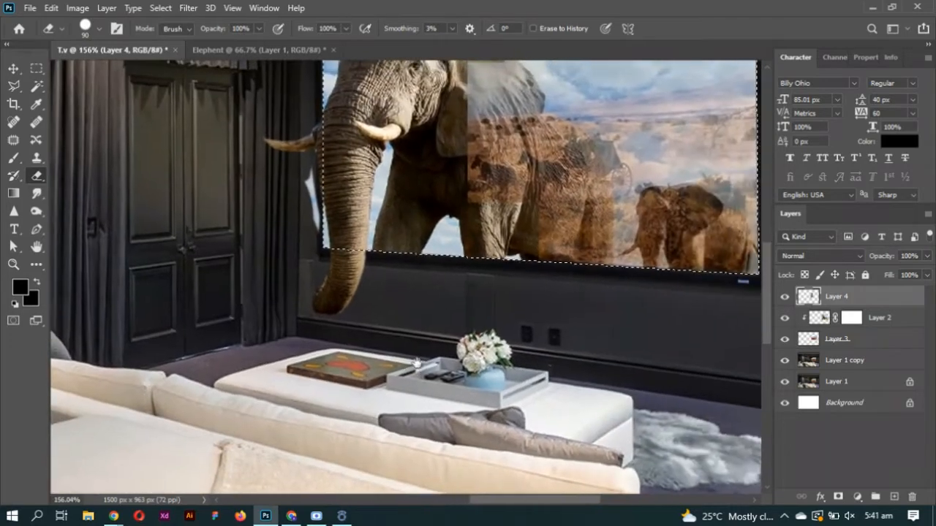
scroll(292, 220, "up", 5)
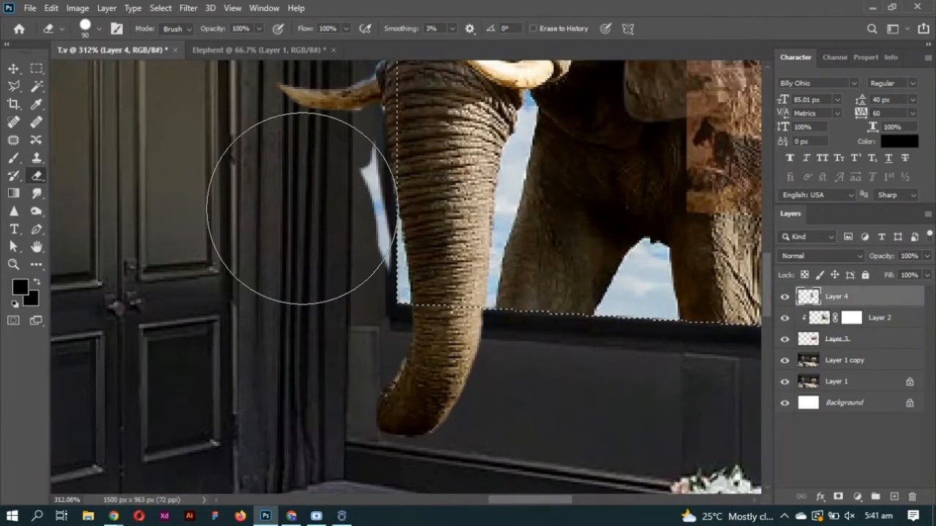
key("bracketleft")
key("bracketleft")
key("bracketleft")
key("bracketleft")
key("bracketleft")
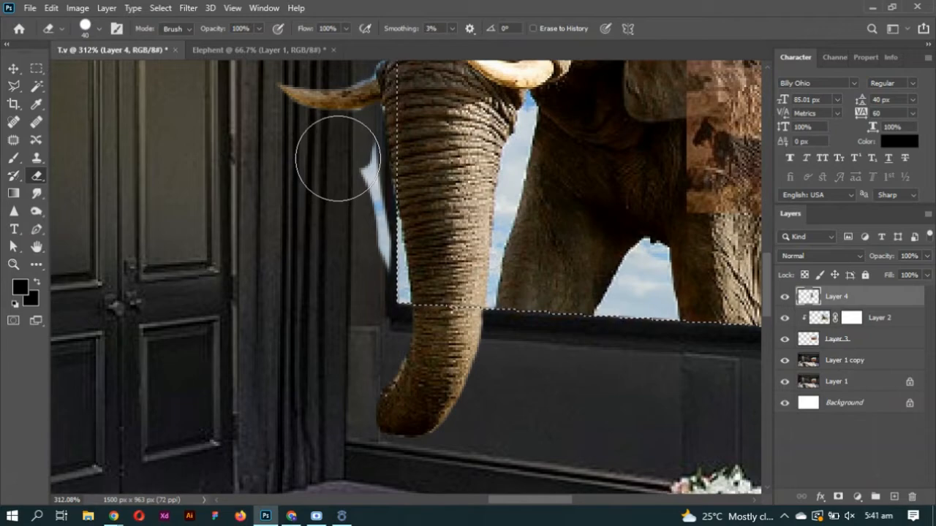
mouse_move(338, 159)
left_mouse_down()
mouse_move(355, 226)
mouse_move(341, 362)
mouse_move(339, 212)
left_mouse_up()
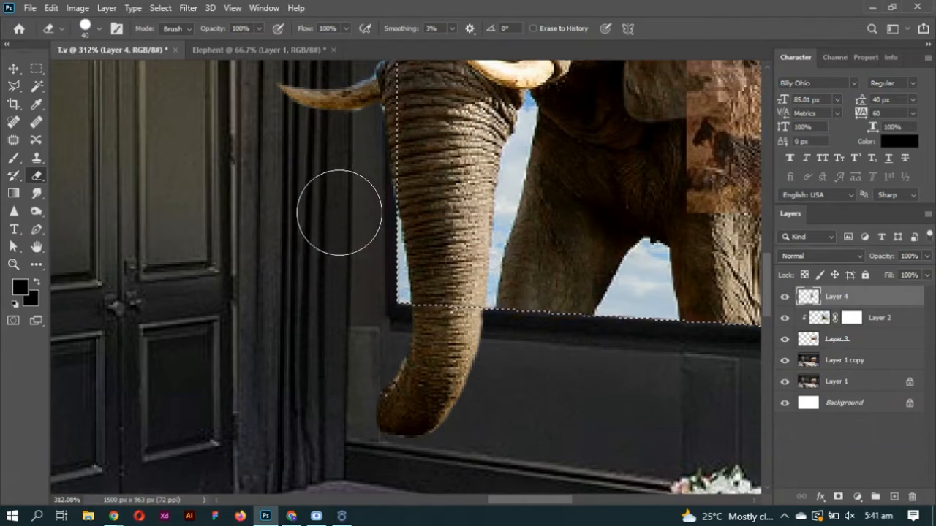
Erase the remaining sky strip above the TV frame and clear the selection
left_click_drag(326, 343, 247, 296)
left_click_drag(391, 113, 410, 138)
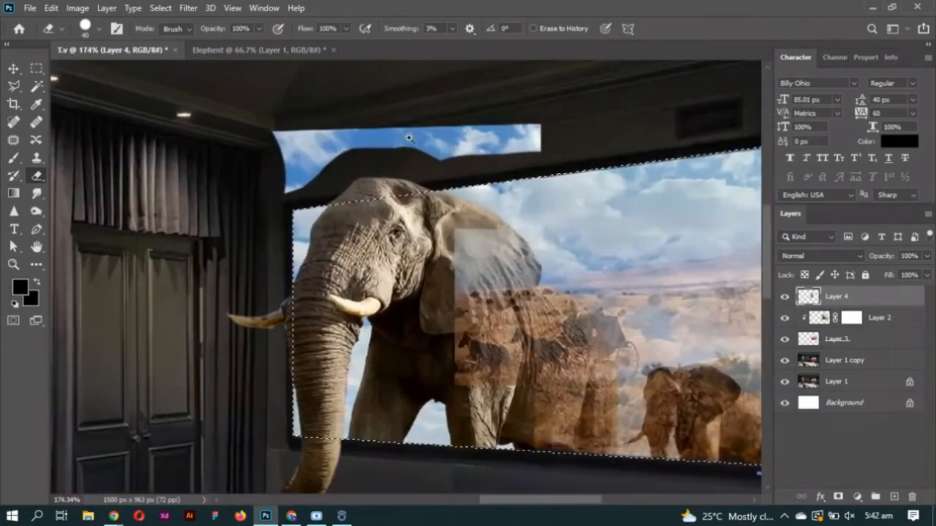
mouse_move(543, 141)
left_mouse_down()
mouse_move(236, 137)
mouse_move(310, 150)
mouse_move(470, 149)
mouse_move(413, 150)
mouse_move(250, 187)
mouse_move(279, 172)
left_mouse_up()
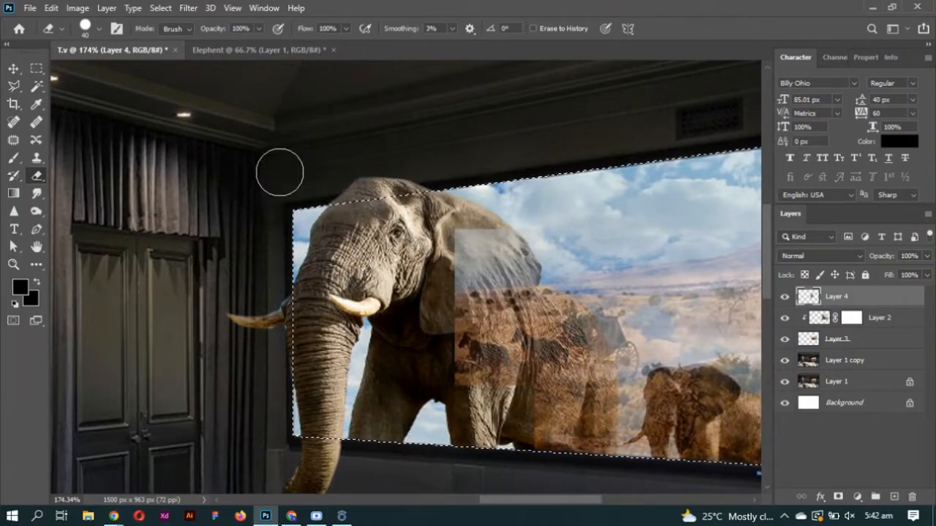
key("v")
key("ctrl+d")
Try moving the Layer 4 elephant cutout and the Layer 3 screen shape out of place, and undo each move
left_click_drag(370, 267, 308, 265)
left_click_drag(431, 338, 360, 311)
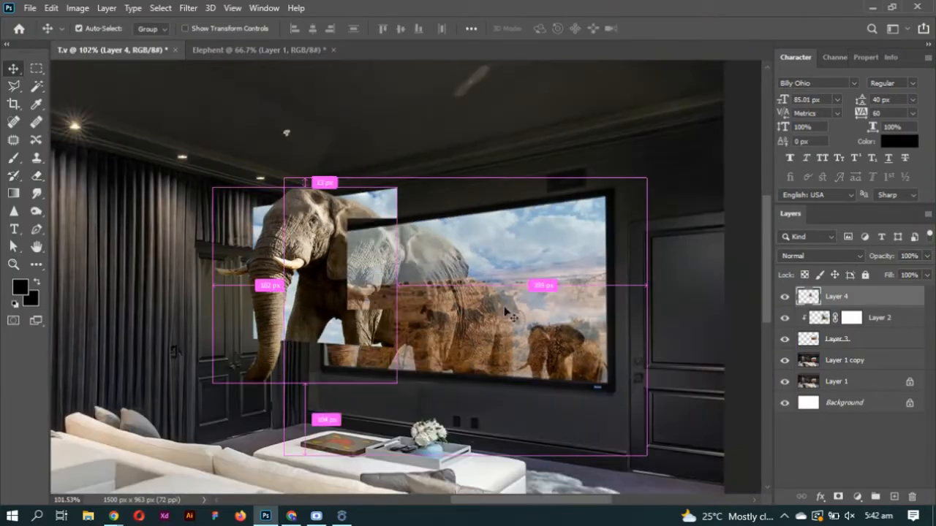
left_click_drag(510, 315, 535, 297)
right_click(534, 297)
left_click(552, 302)
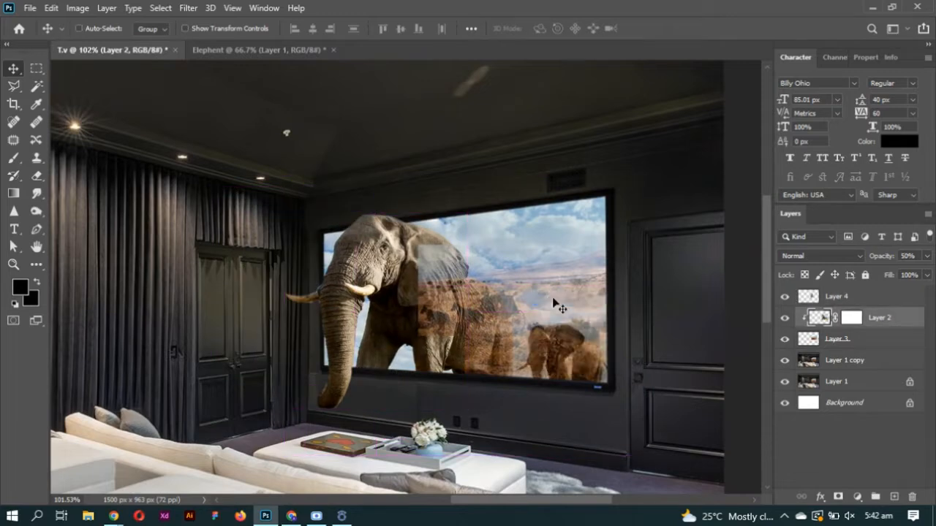
left_click(845, 340)
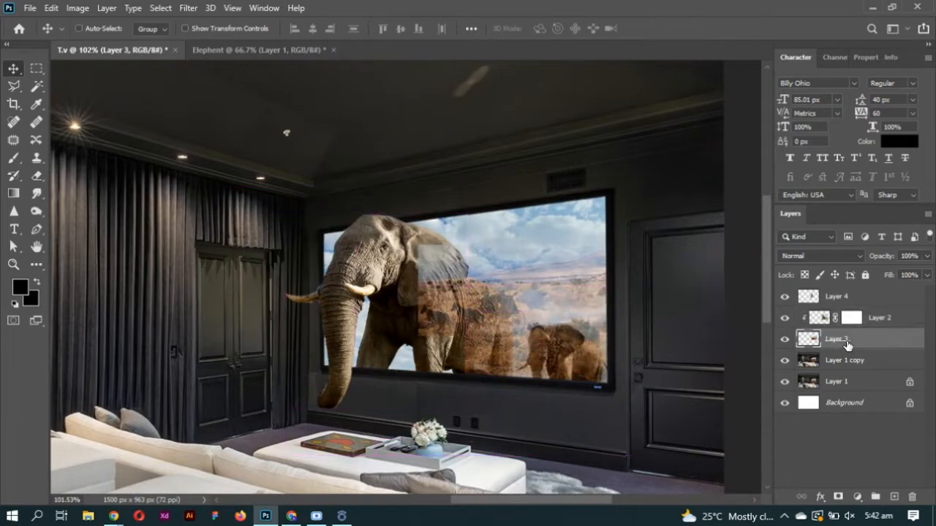
left_click_drag(453, 313, 315, 204)
key("ctrl+z")
left_click(393, 283, "ctrl")
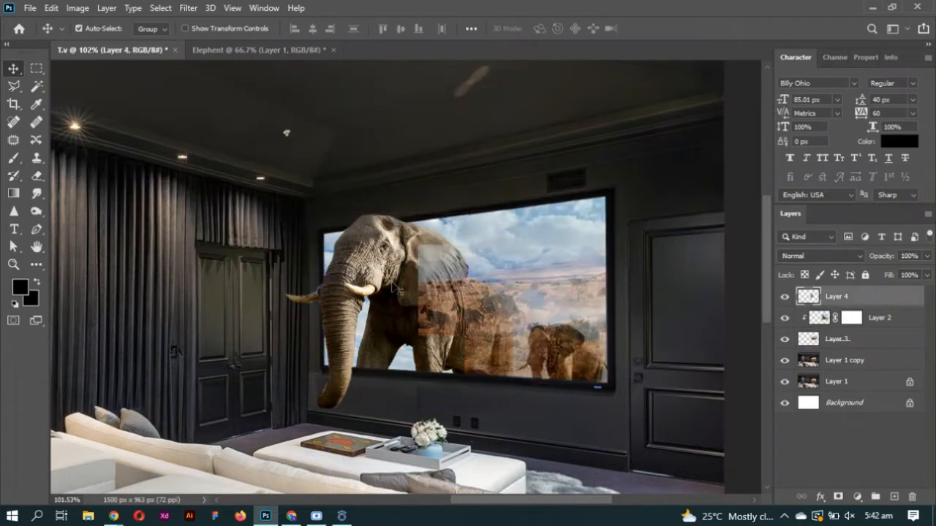
left_click_drag(393, 284, 177, 188)
key("ctrl+z")
Set Layer 2's opacity to 100% and select it together with Layer 4
left_click(910, 324)
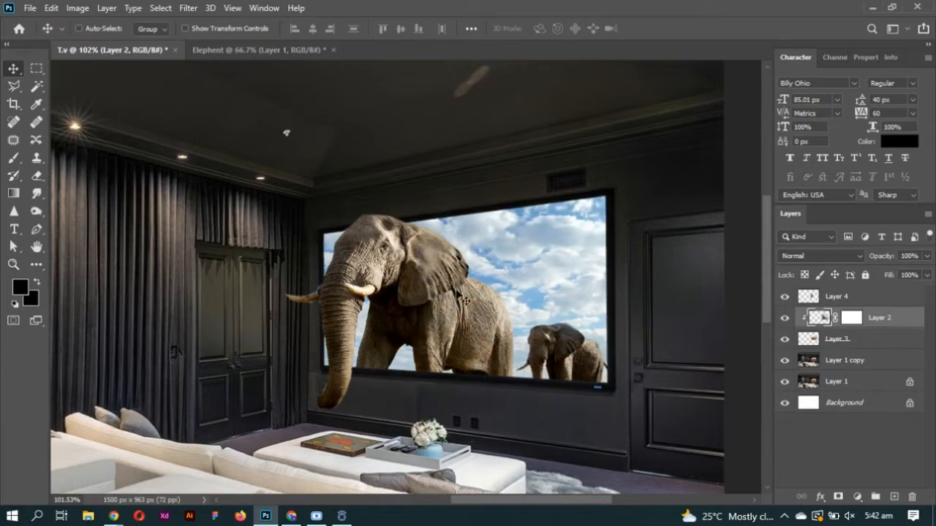
scroll(466, 297, "left", 2)
scroll(466, 294, "down", 4)
scroll(466, 294, "up", 4)
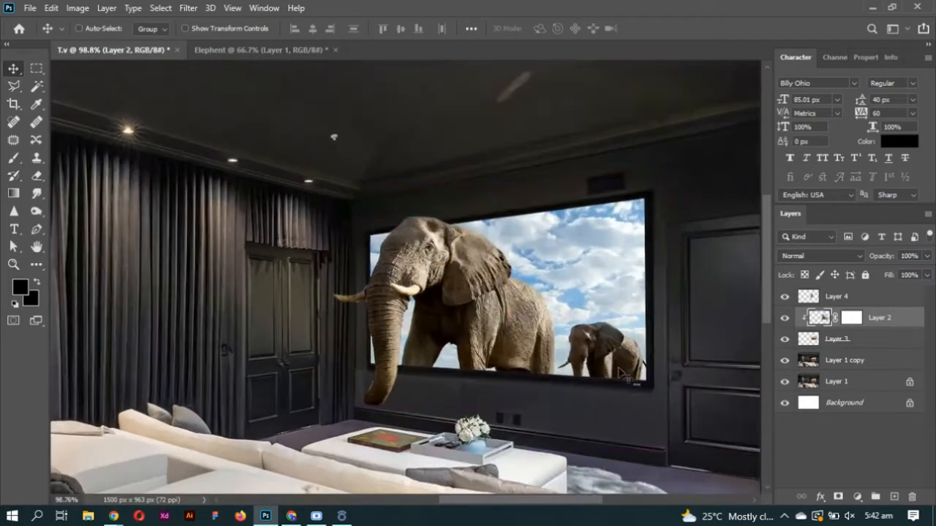
left_click(870, 298, "shift")
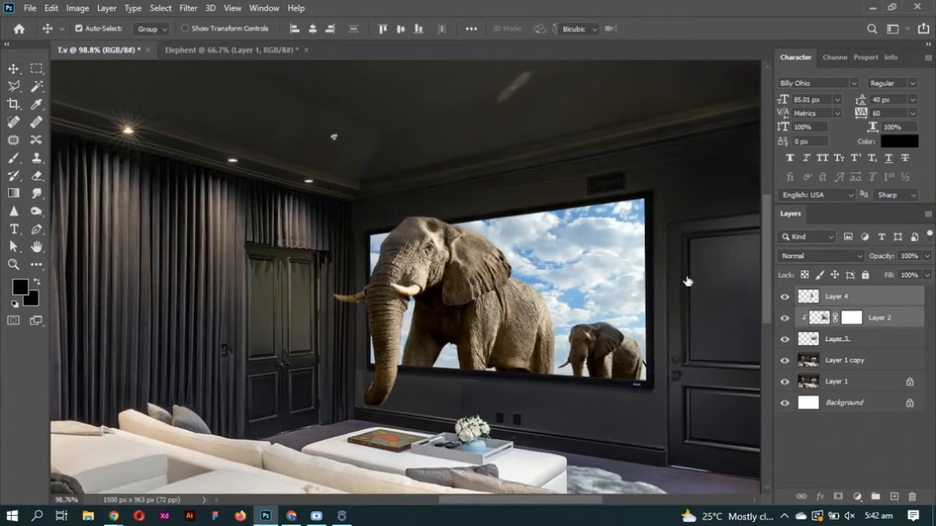
Scale Layer 4 and Layer 2 together to 93.46% and shift them 14 px left so both elephants fit the TV
key("ctrl+t")
left_click_drag(684, 183, 665, 178)
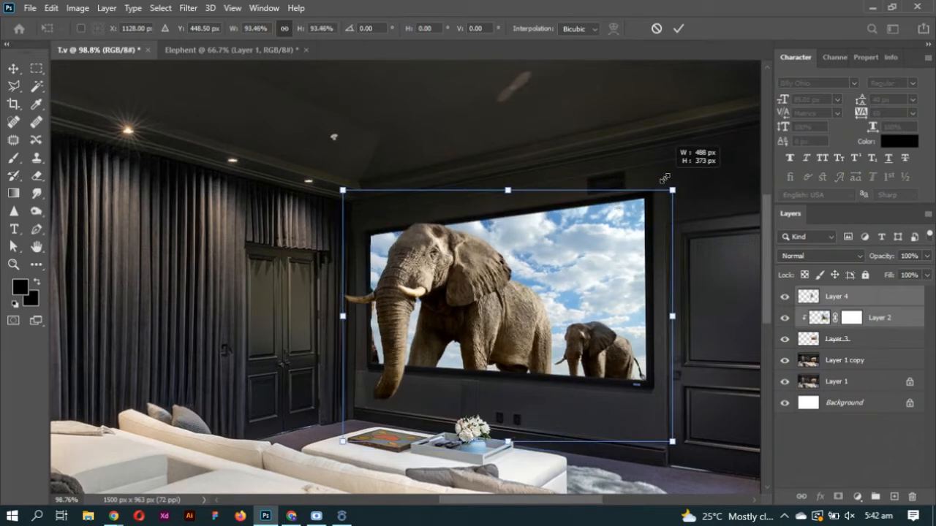
left_click_drag(559, 314, 548, 315)
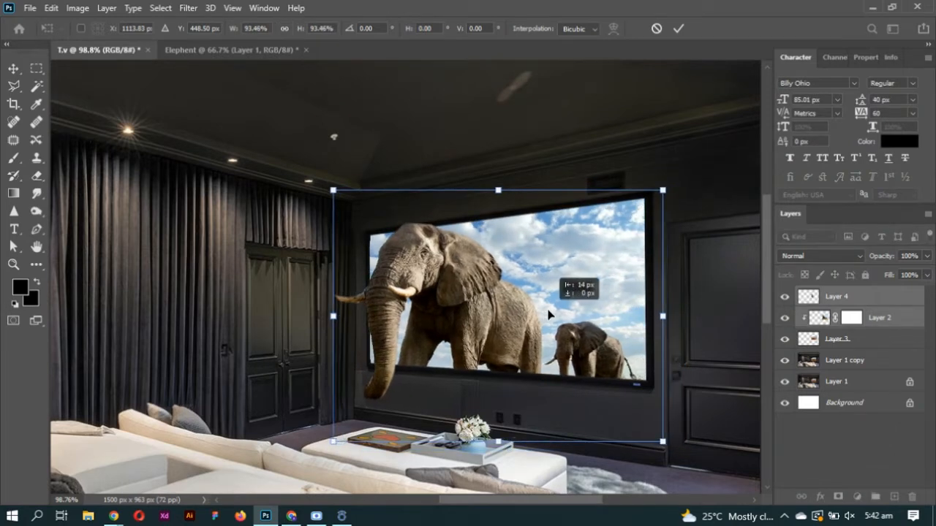
key("Return")
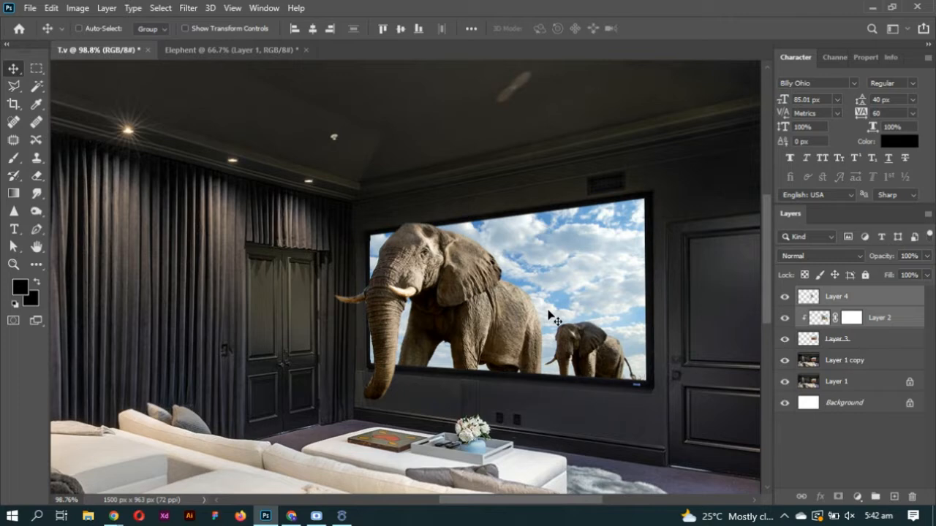
Nudge both elephant layers slightly upward within the TV frame
key("Up")
key("Up")
key("Up")
key("Up")
key("Up")
key("Up")
key("Up")
key("Up")
key("Up")
key("Up")
key("Up")
key("Up")
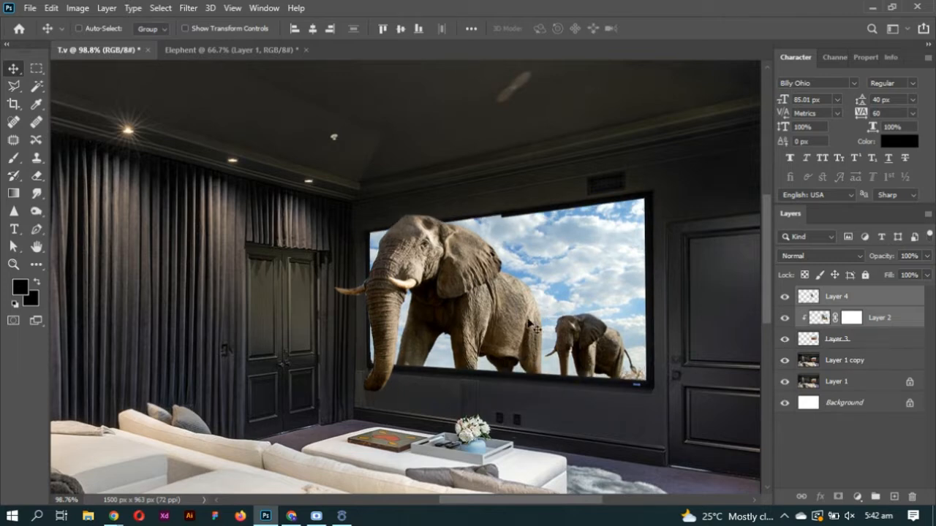
Undo the last move of the two elephant layers and nudge the pair up again to refit the screen
left_click_drag(525, 296, 423, 255)
key("ctrl+z")
left_click(444, 278, "ctrl")
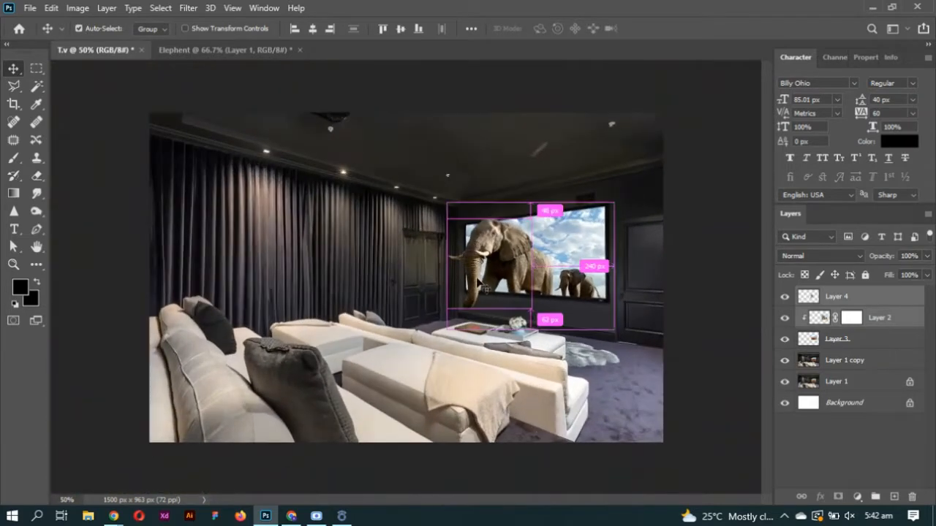
left_click_drag(476, 242, 510, 257)
key("Up")
key("Up")
key("Up")
key("Up")
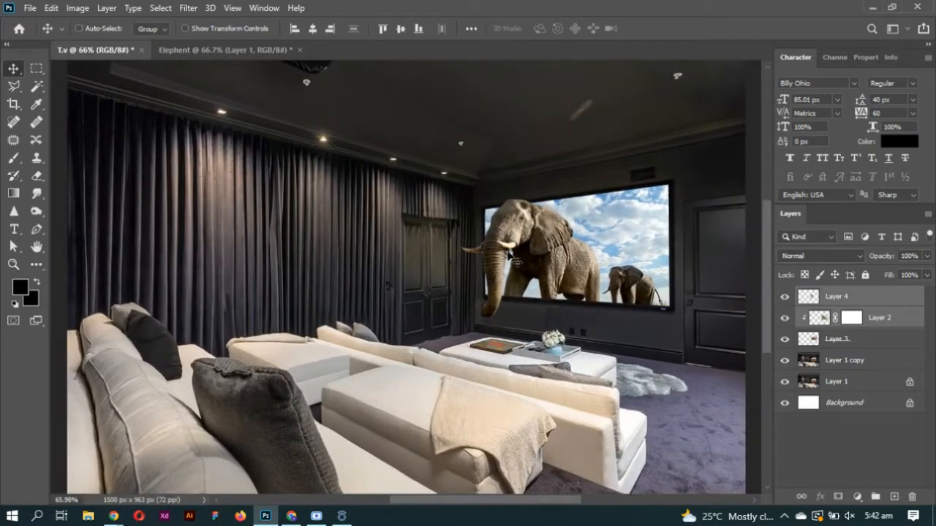
left_click_drag(576, 242, 574, 260)
left_click(575, 263, "ctrl")
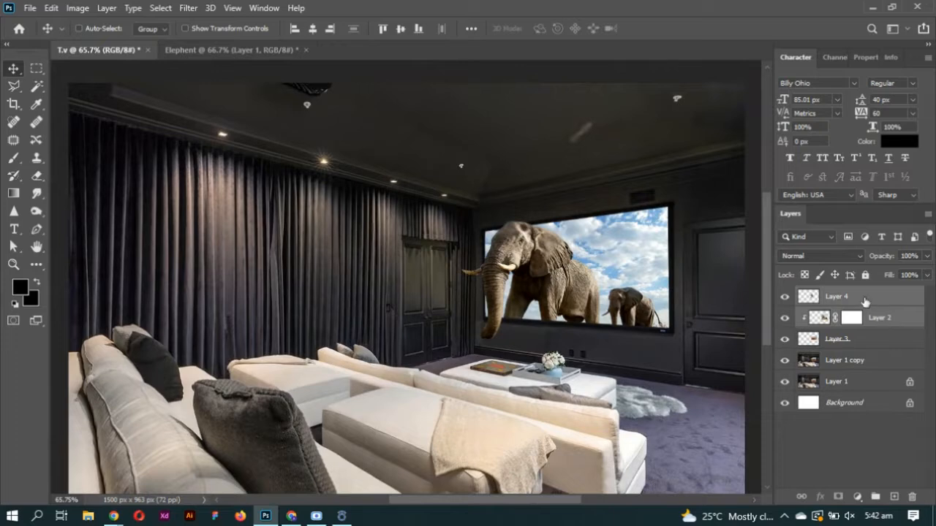
Create a new layer above Layer 4 and fill it with the black foreground color
left_click(865, 301)
left_click_drag(550, 326, 530, 324)
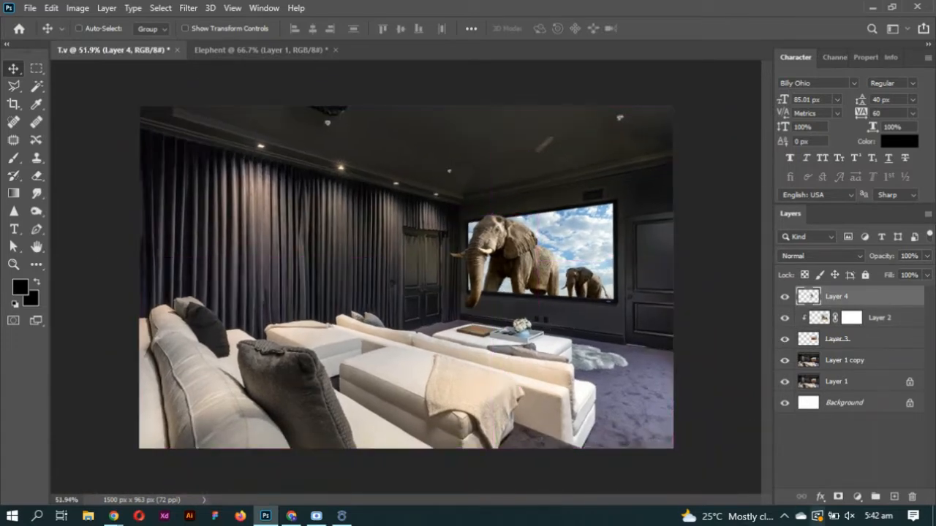
key("g")
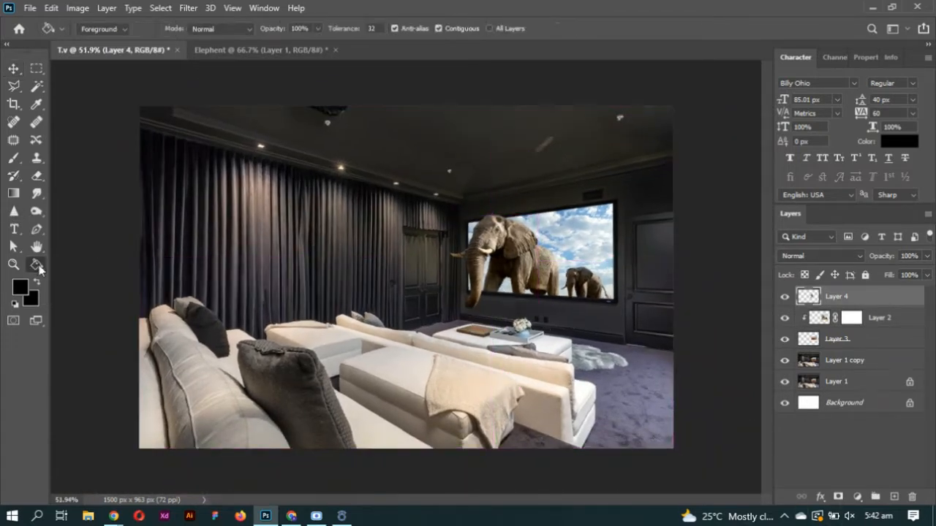
left_click(894, 497)
key("alt+BackSpace")
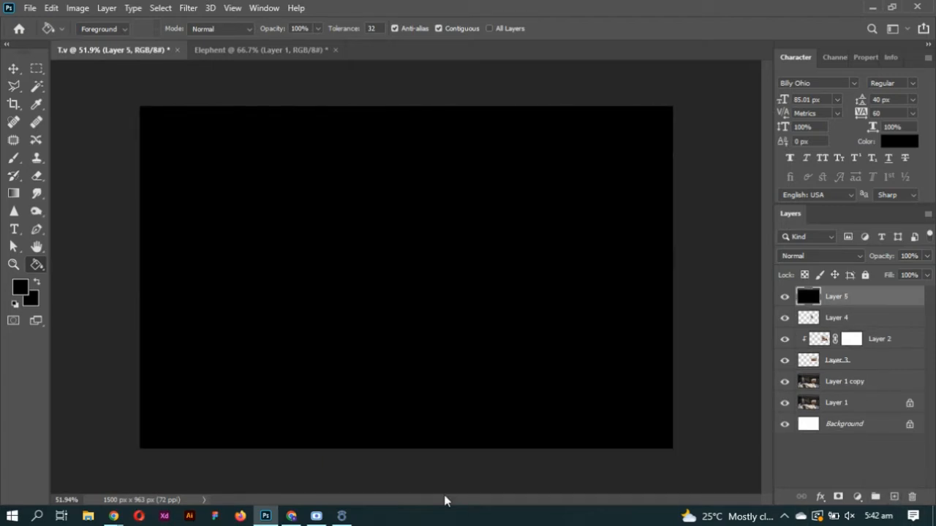
right_click(396, 230)
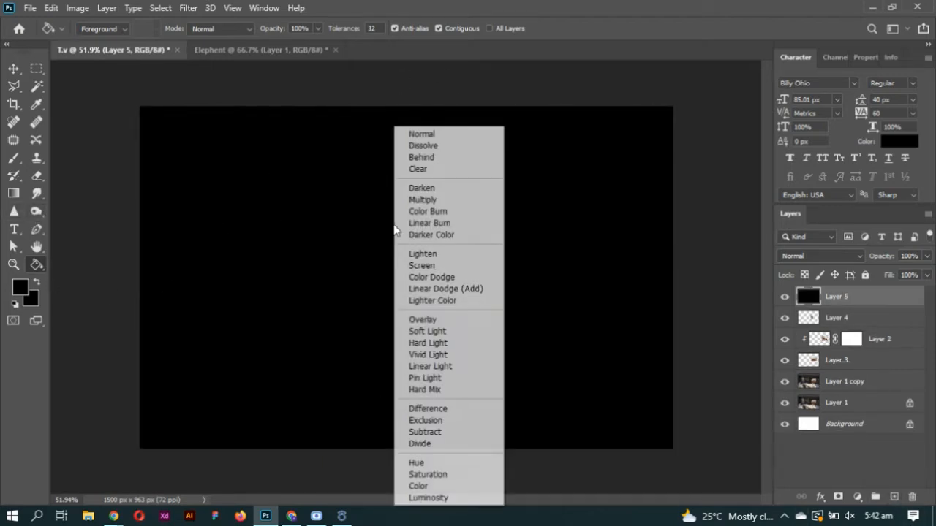
left_click(196, 9)
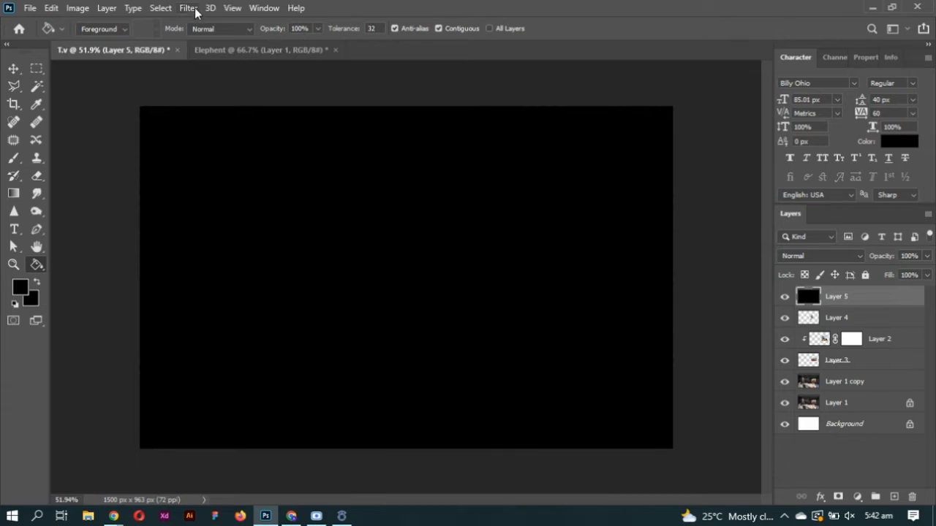
Render a 105mm Prime lens flare at 80% brightness near the centre of the black layer
left_click(195, 9)
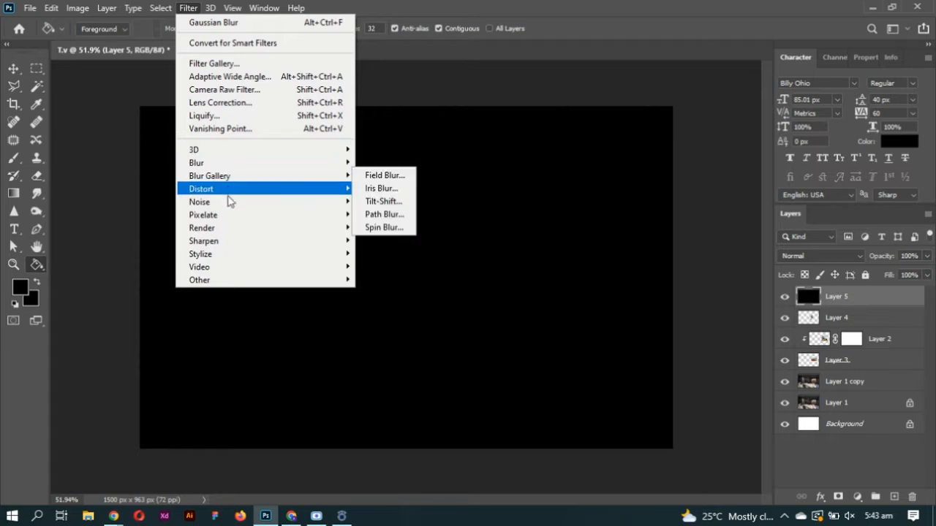
mouse_move(230, 230)
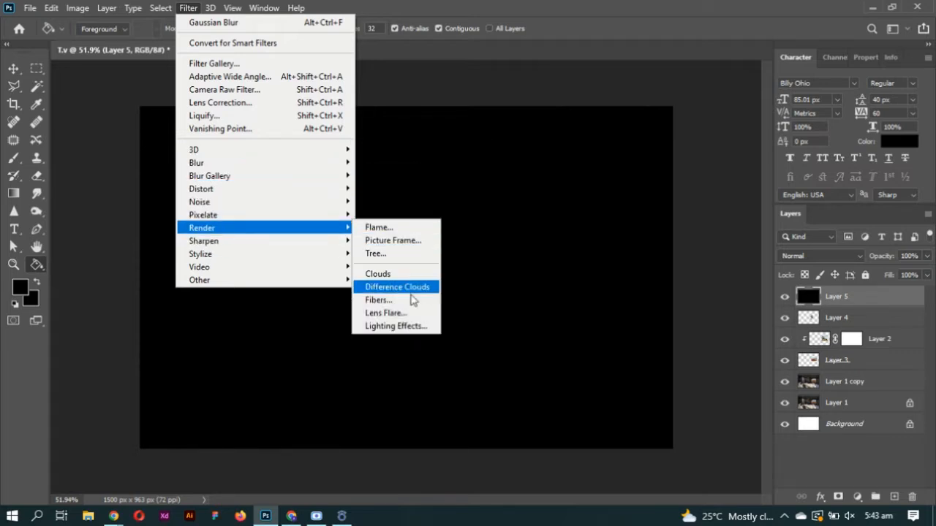
left_click(411, 313)
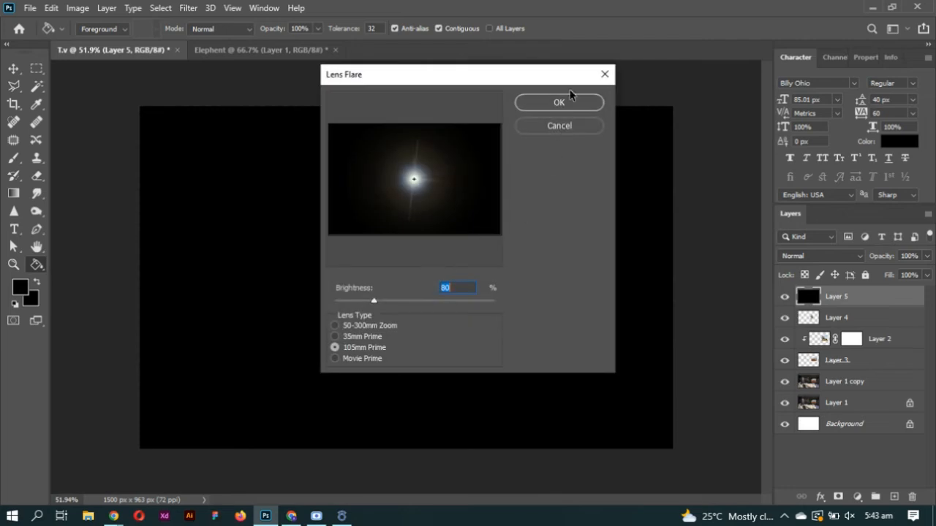
left_click_drag(420, 180, 412, 183)
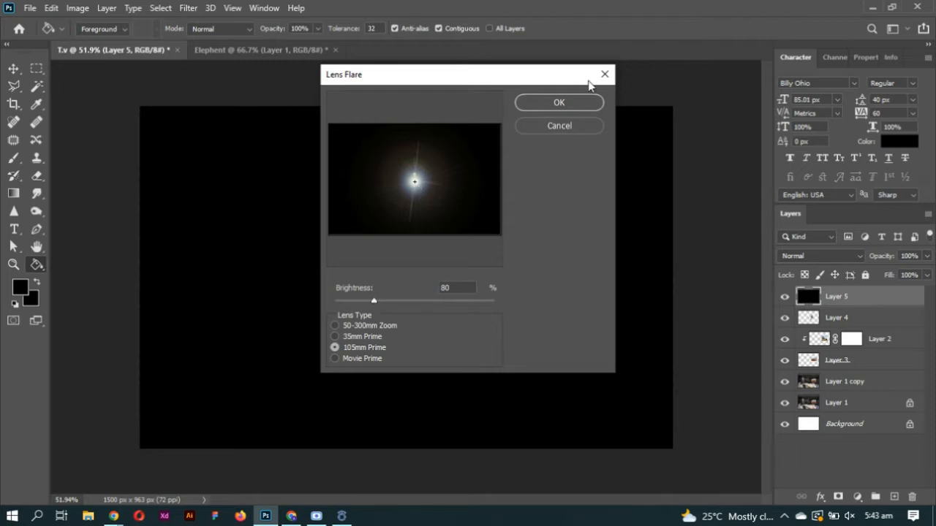
left_click(559, 103)
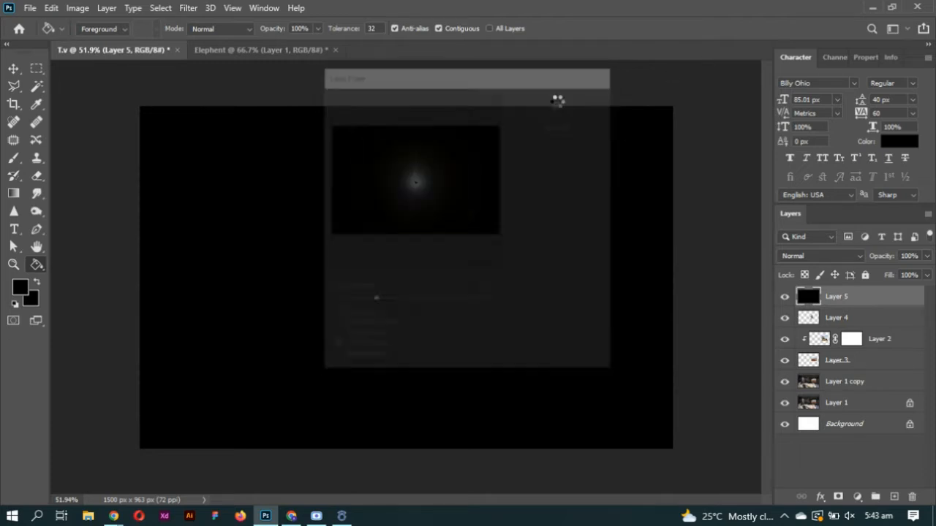
Set the flare layer's blend mode to Color Dodge and move it 548 px right, over the TV near the smaller elephant
key("v")
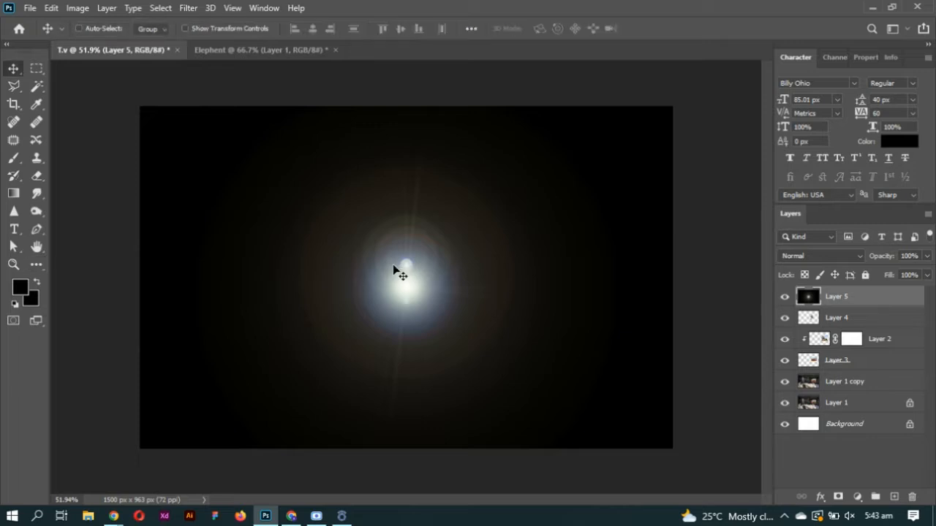
left_click_drag(393, 271, 677, 414)
key("ctrl+z")
left_click(847, 257)
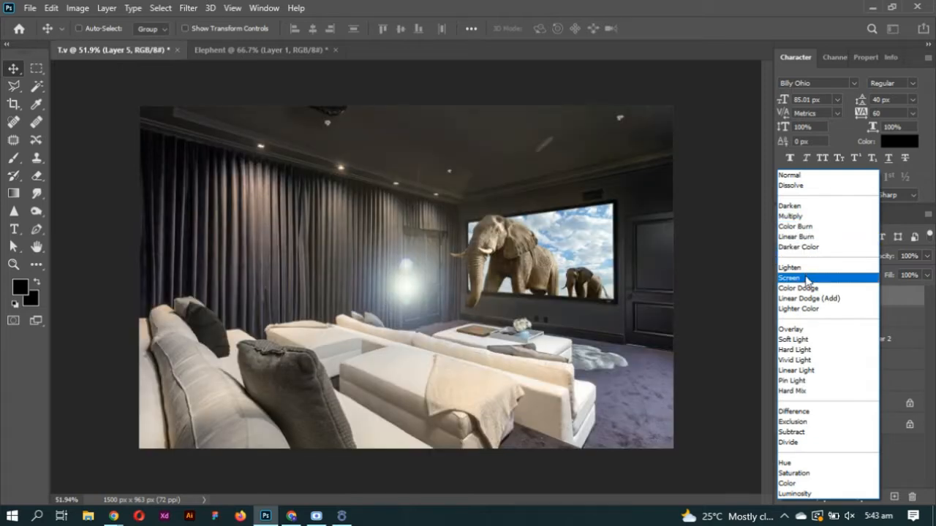
left_click(807, 292)
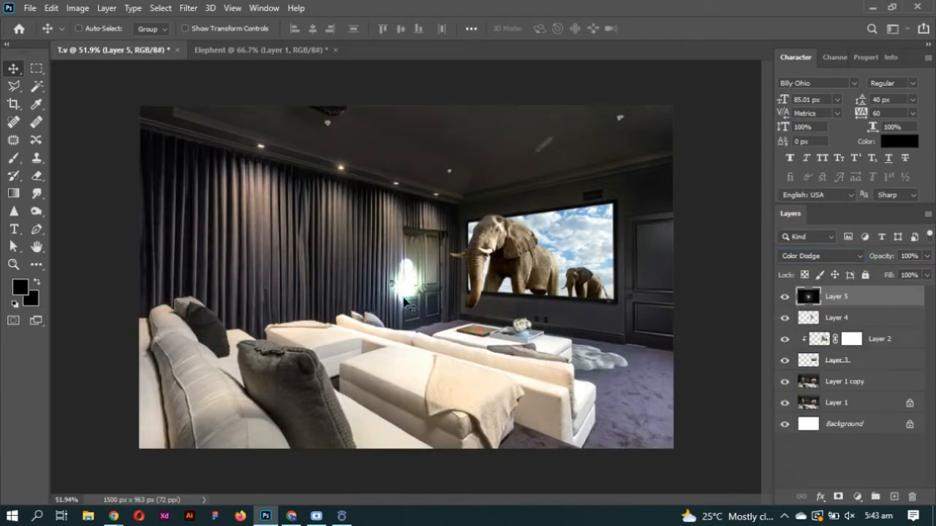
left_click_drag(404, 300, 598, 303)
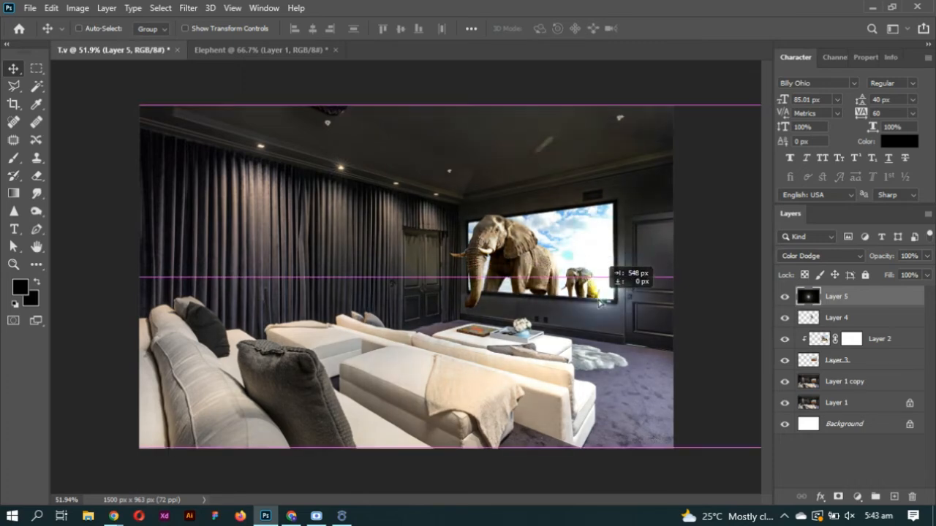
Compare other blend modes for Layer 5, keep Color Dodge, and set its opacity to 46% and fill to 63%
left_click(817, 256)
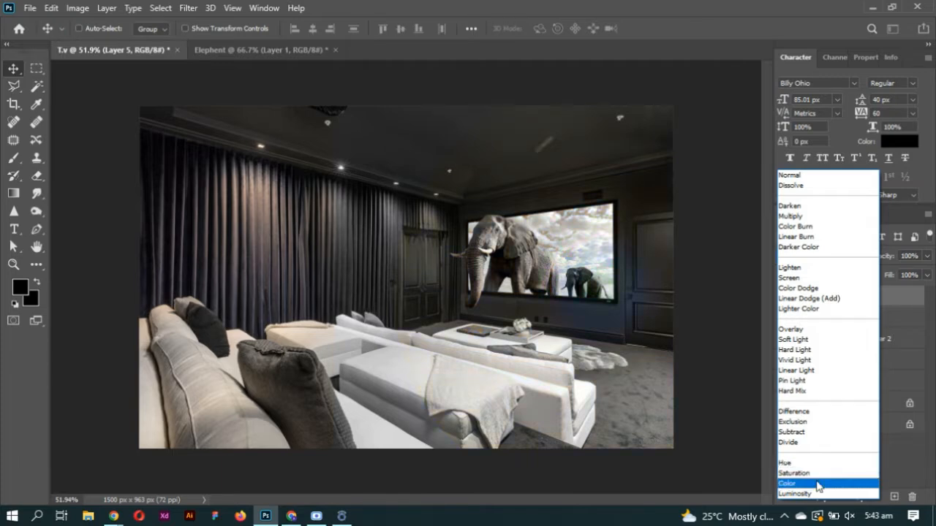
left_click(815, 289)
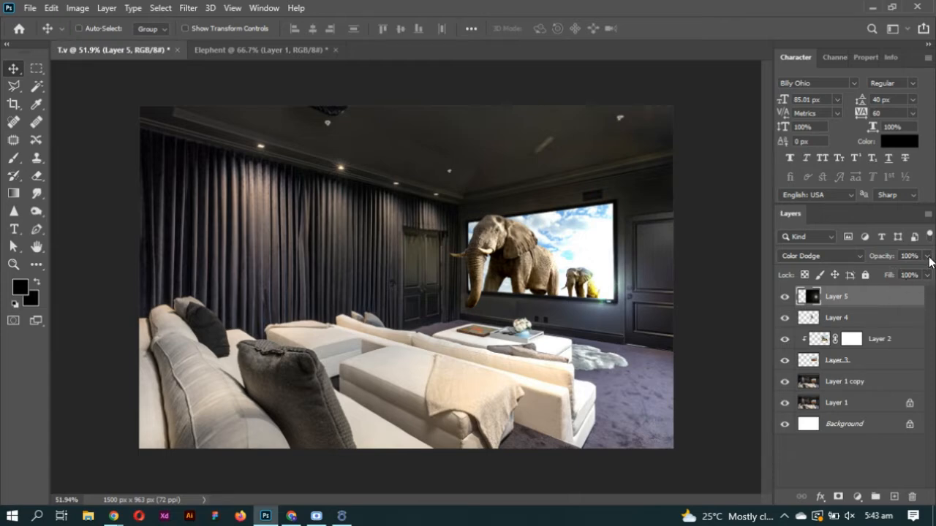
left_click_drag(929, 259, 925, 261)
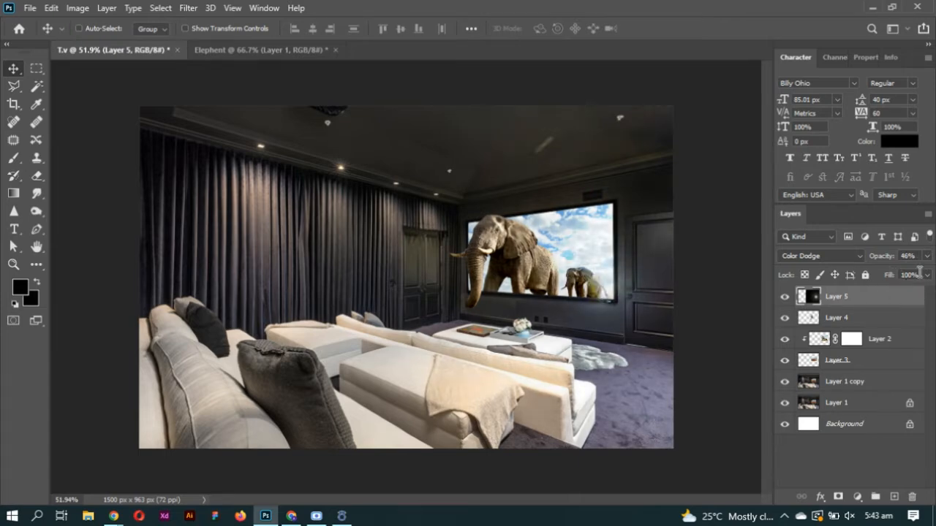
left_click(927, 276)
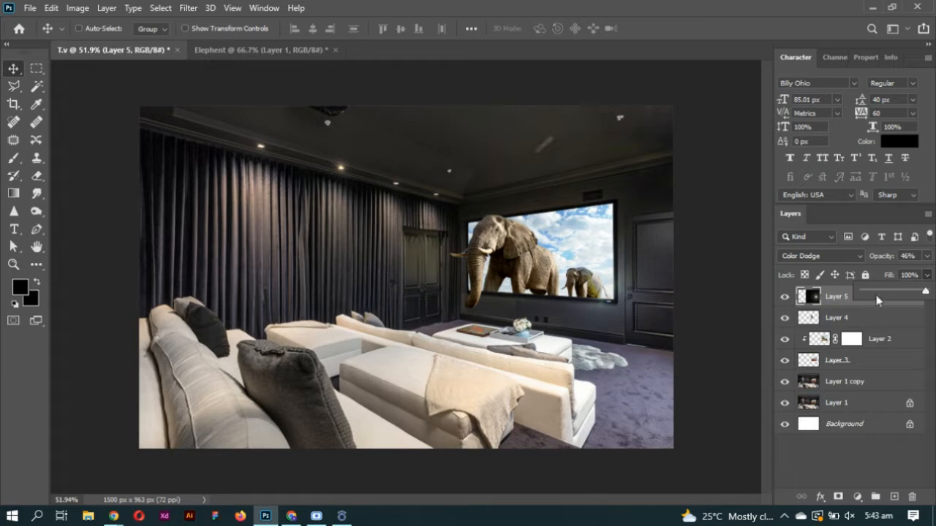
left_click_drag(890, 299, 903, 299)
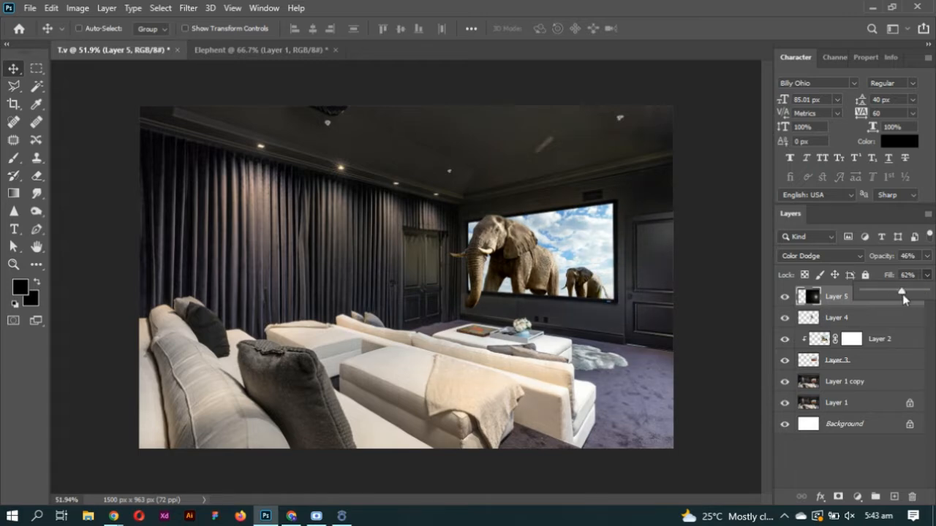
left_click(634, 307)
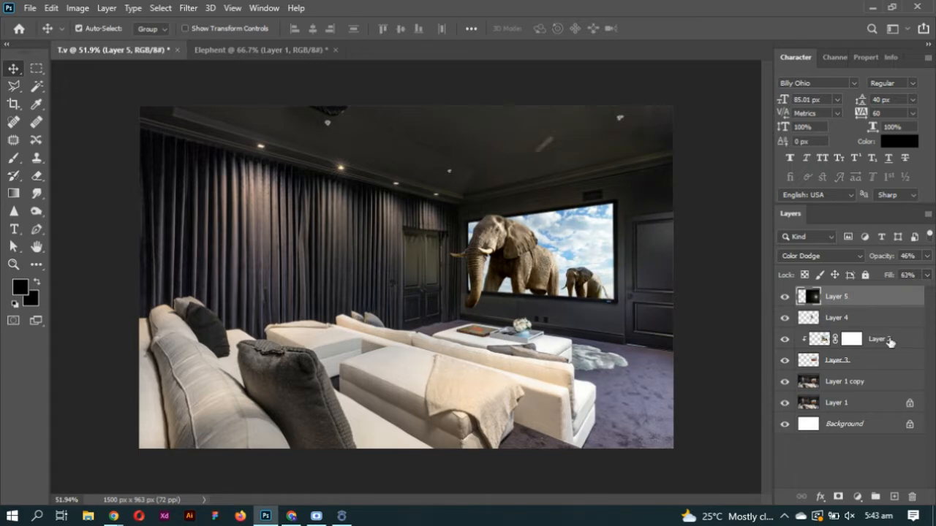
key("ctrl+t")
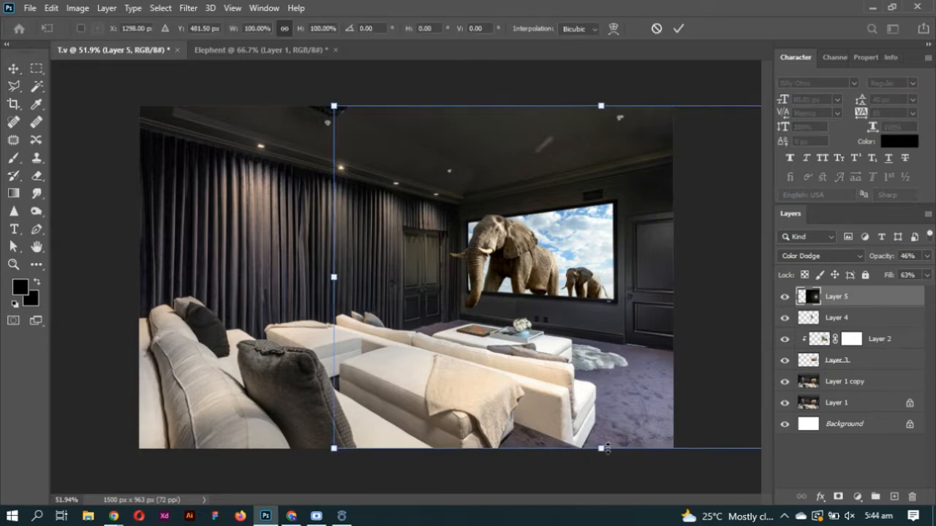
left_click_drag(601, 449, 620, 495)
key("Return")
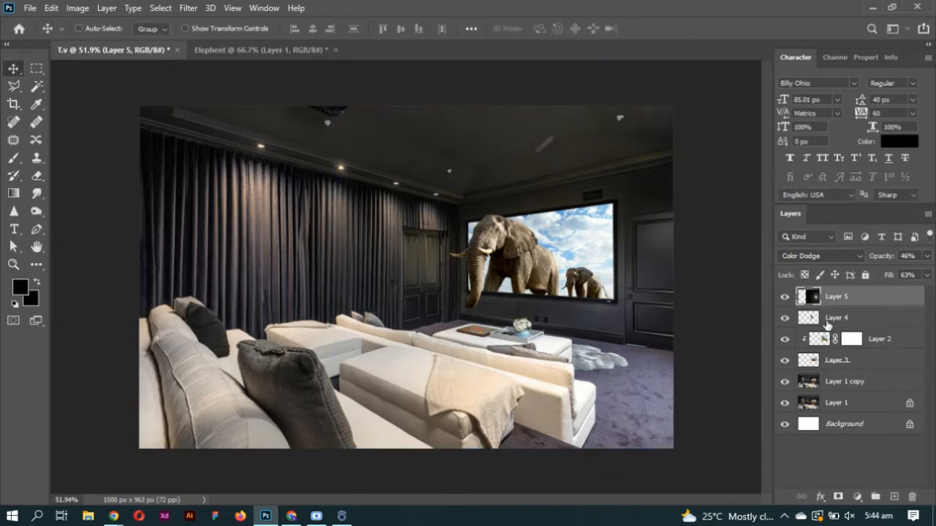
Load Layer 3's screen outline as a selection and send Layer 5 down to just above the Background layer
left_click(812, 365)
double_click(812, 365)
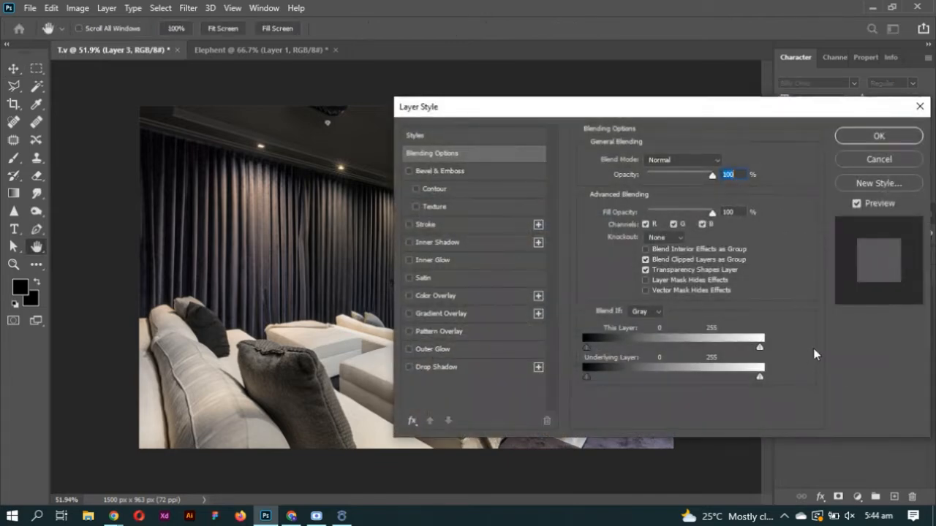
left_click(882, 162)
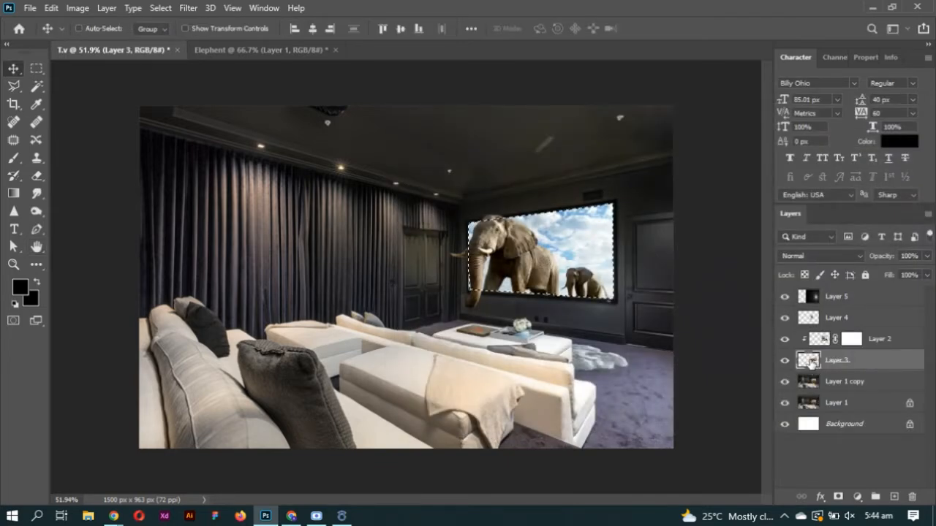
left_click(831, 285)
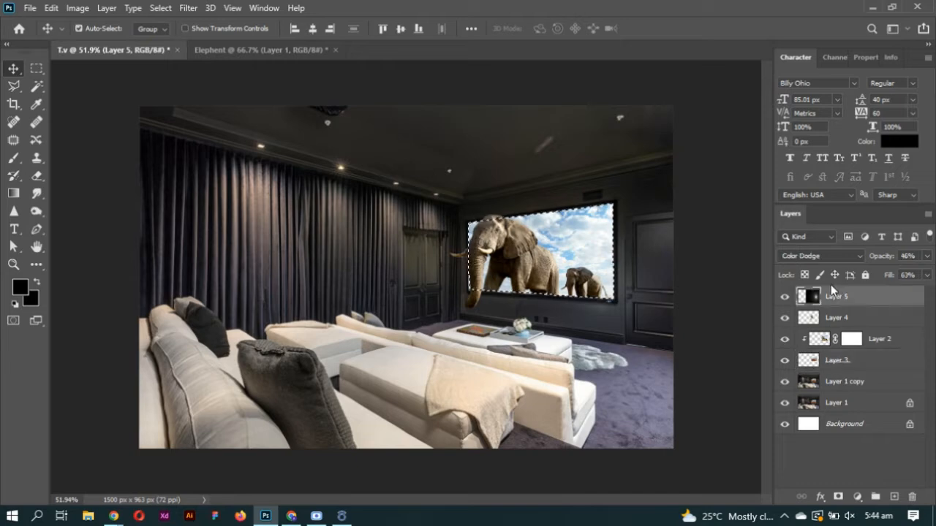
key("ctrl+shift+bracketleft")
Enlarge the eraser to 700 with Layer 5 active, and clear the screen selection
key("e")
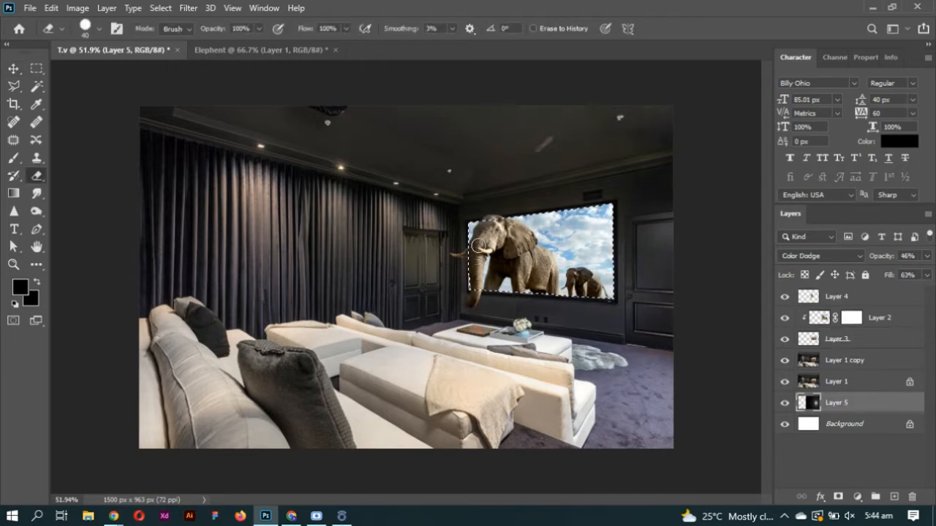
key("bracketright")
key("bracketright")
key("bracketright")
key("bracketright")
key("bracketright")
key("bracketright")
key("bracketright")
key("bracketright")
key("bracketright")
key("bracketright")
key("bracketright")
key("bracketright")
key("bracketright")
key("bracketright")
key("bracketright")
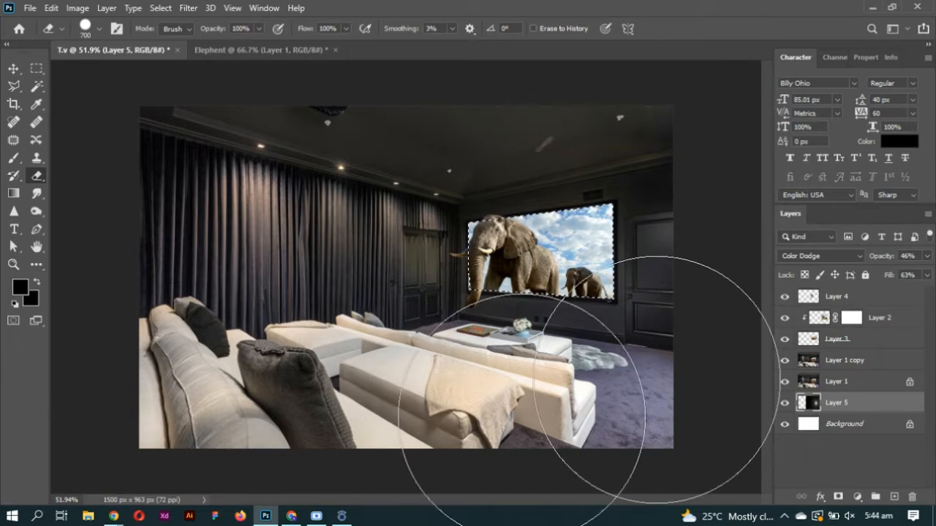
key("ctrl+d")
key("v")
key("ctrl+t")
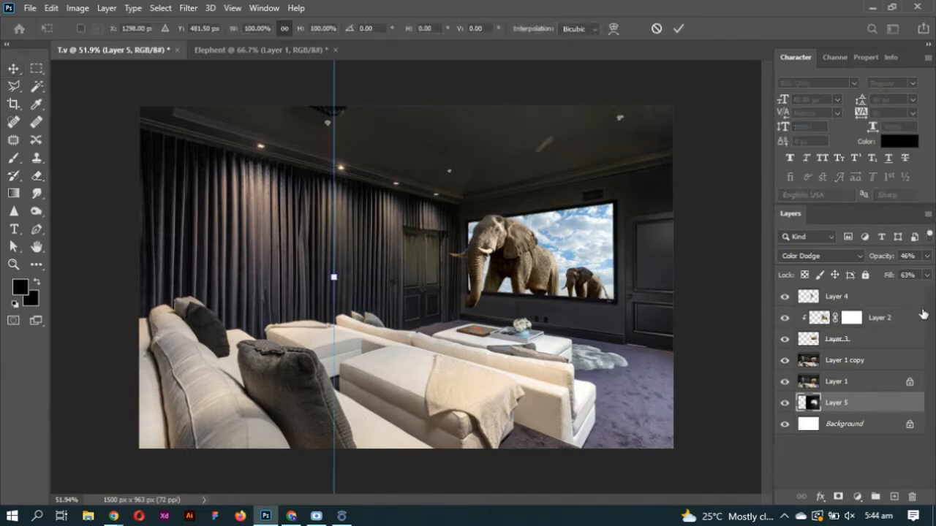
key("Return")
left_click(922, 316)
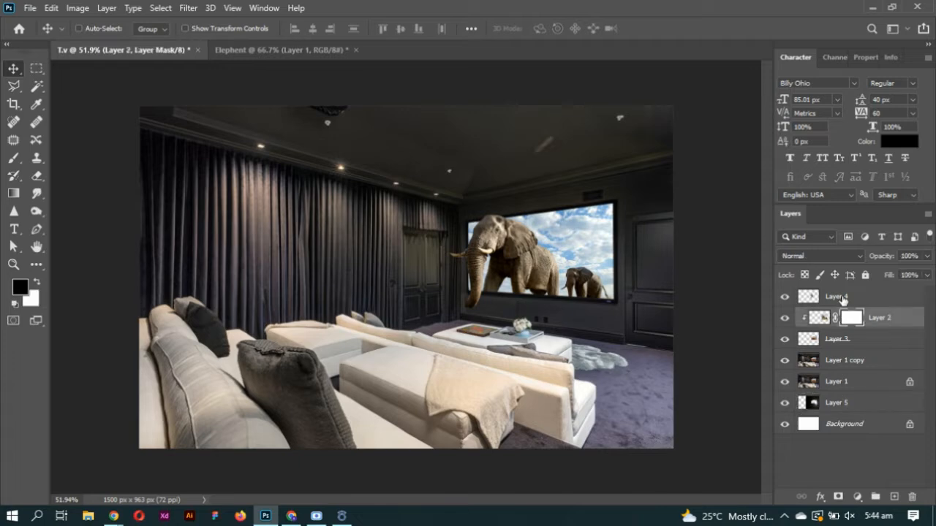
left_click_drag(479, 380, 474, 391)
key("ctrl+t")
key("Return")
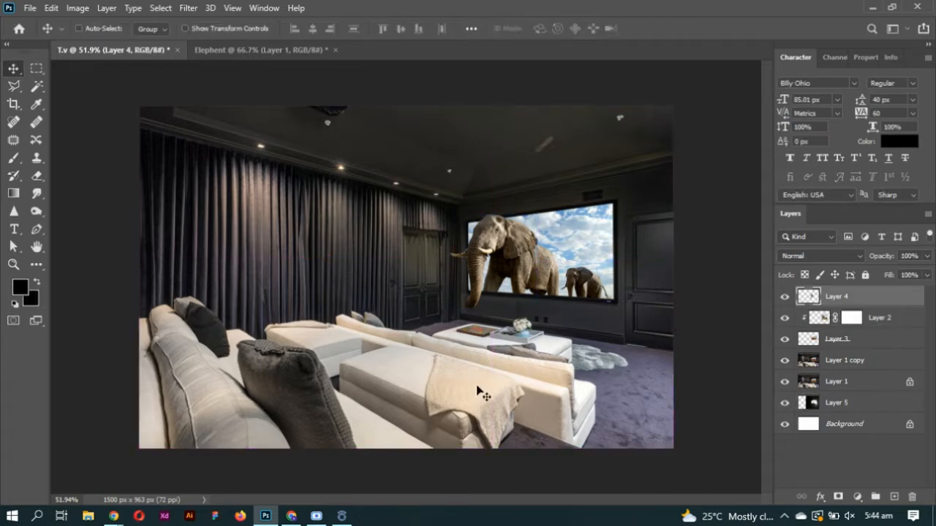
left_click(607, 292, "ctrl")
left_click_drag(607, 292, 434, 250)
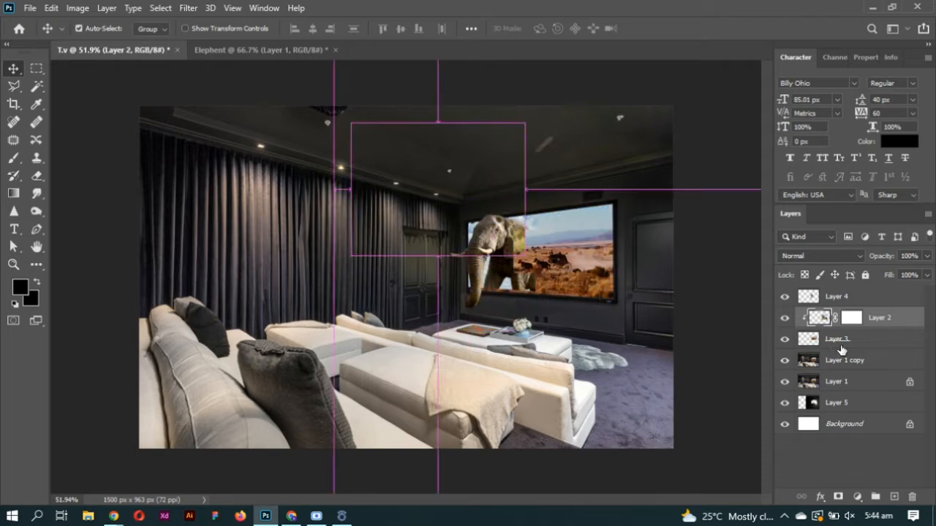
key("ctrl+z")
Set Layer 5's opacity and fill to 100%, and toggle its visibility to compare the effect
left_click(838, 403)
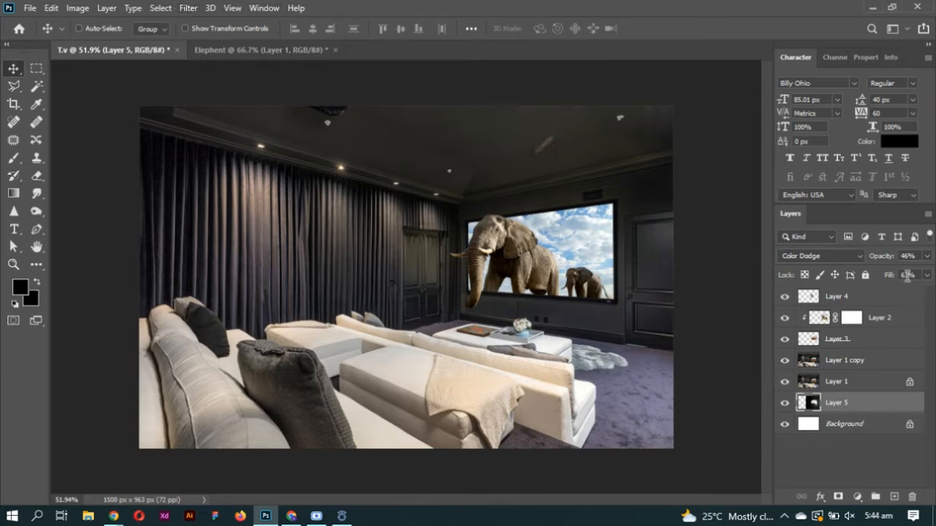
key("0")
left_click(785, 403)
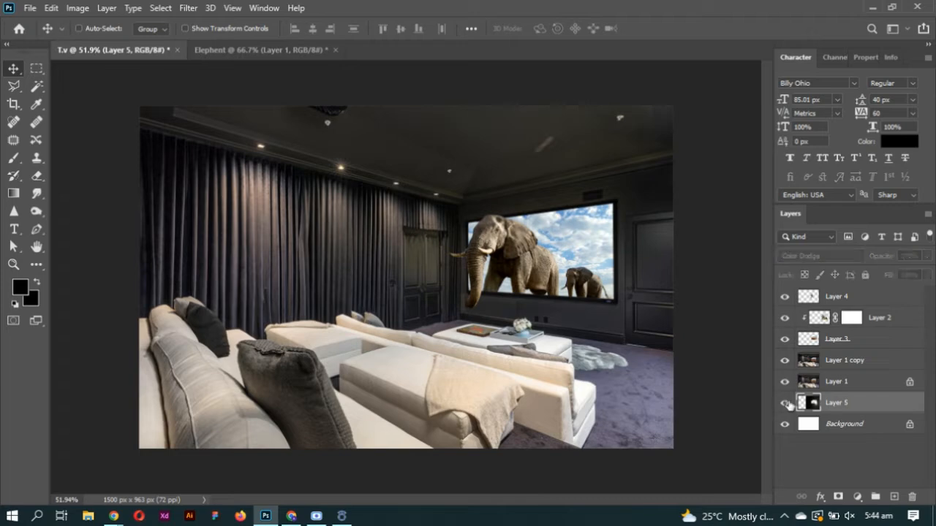
left_click(786, 403)
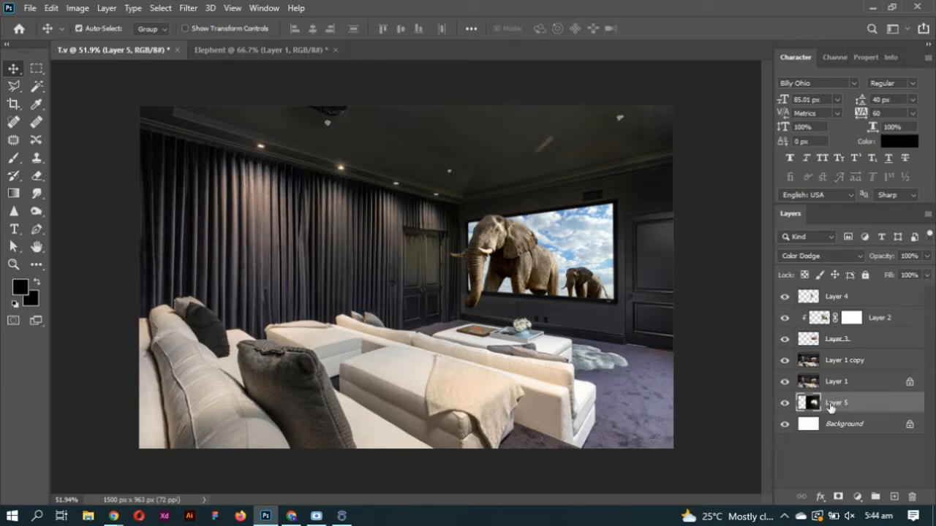
Bring Layer 5 up through the layer stack to the very top, above Layer 4
key("ctrl+bracketright")
key("ctrl+bracketright")
key("ctrl+bracketright")
key("ctrl+bracketright")
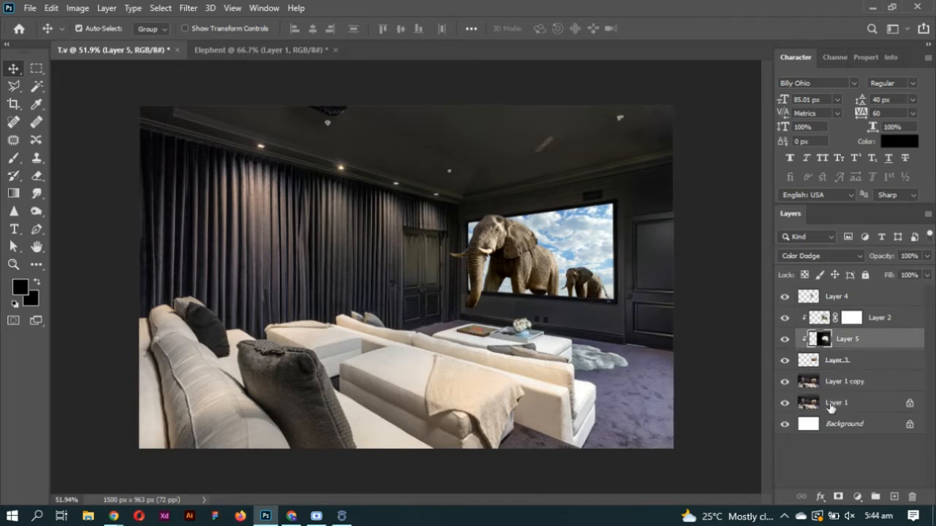
key("ctrl+bracketright")
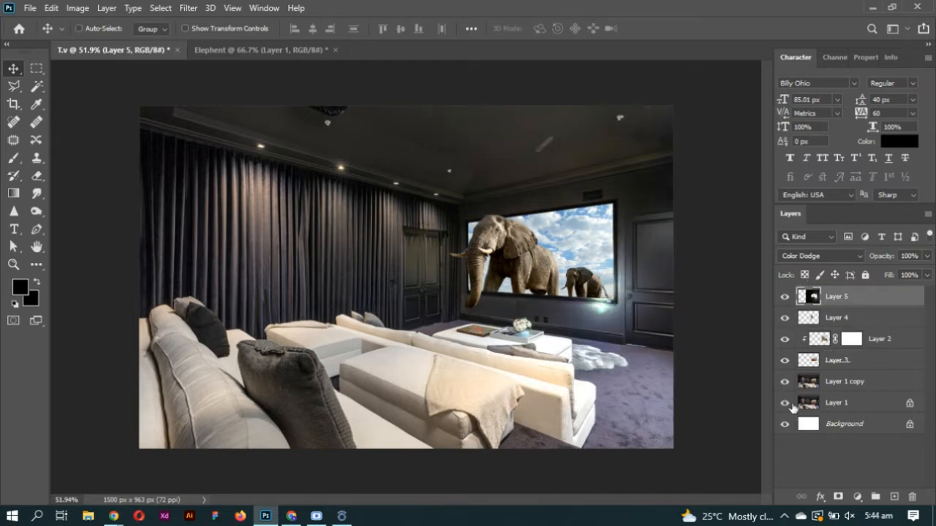
Delete Layer 5 with the old lens flare
left_click_drag(592, 345, 602, 281)
key("Delete")
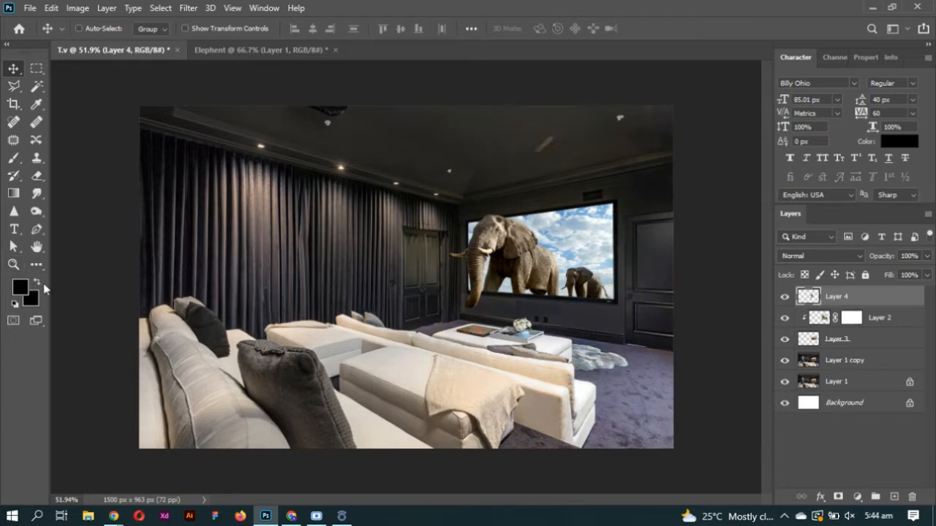
Add a new layer above Layer 4 and fill it with black
key("g")
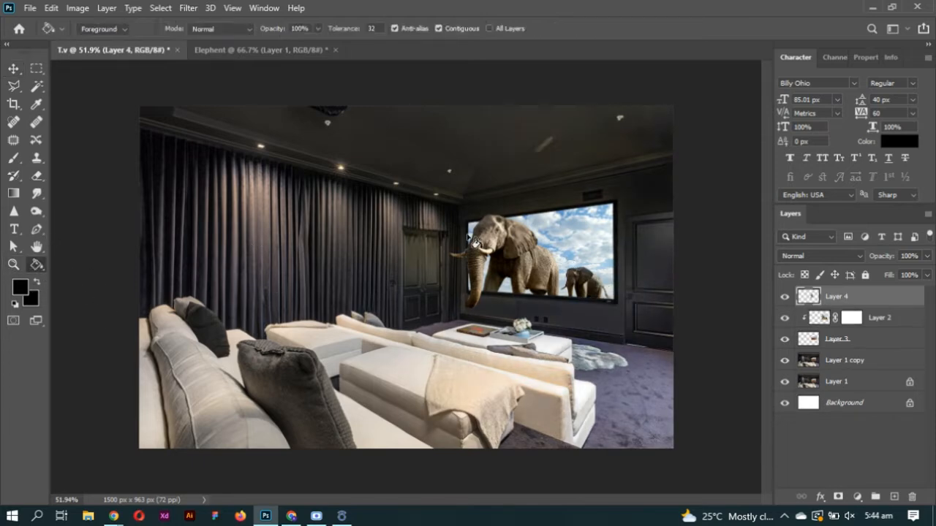
left_click(893, 497)
key("alt+BackSpace")
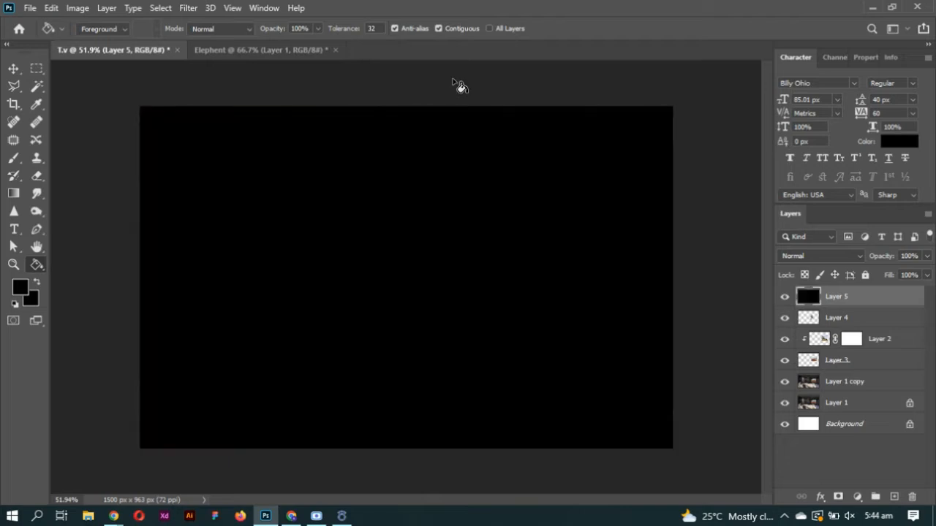
Render a Lens Flare at the centre of the black layer
left_click(188, 7)
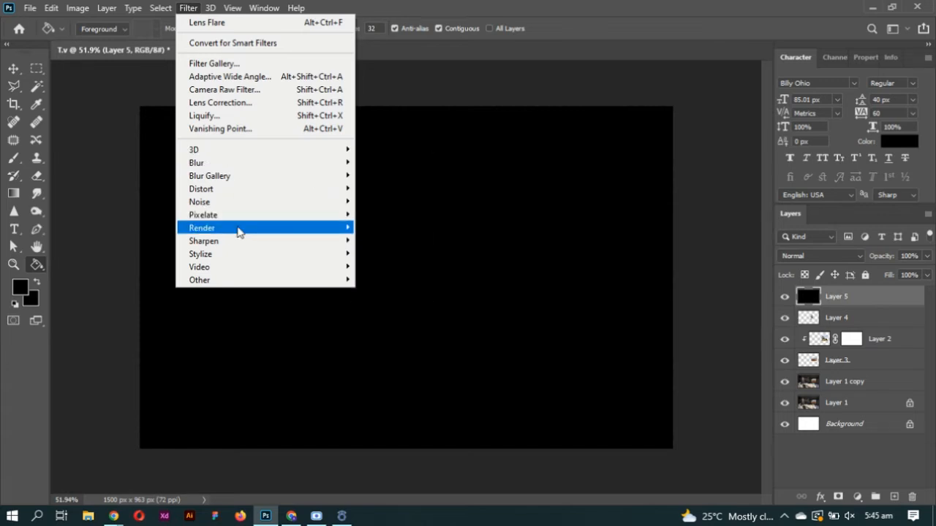
mouse_move(238, 231)
left_click(386, 313)
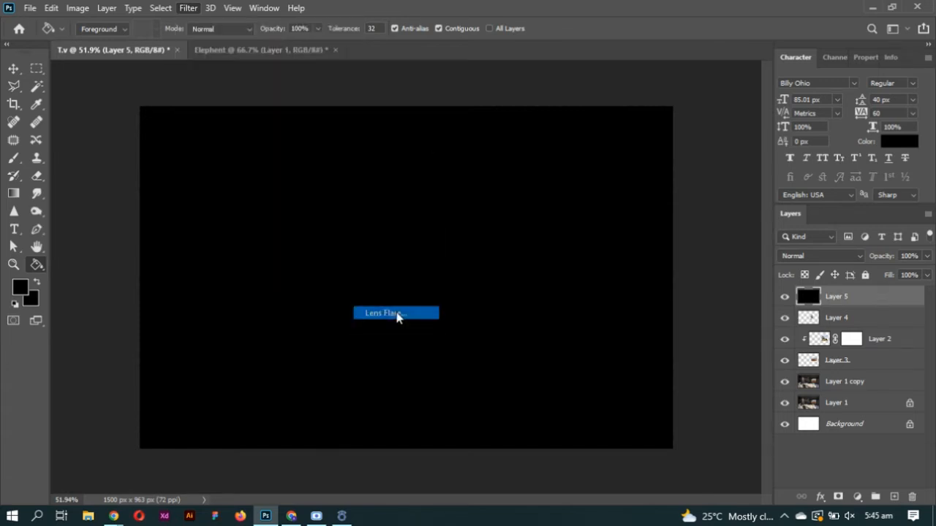
left_click(559, 103)
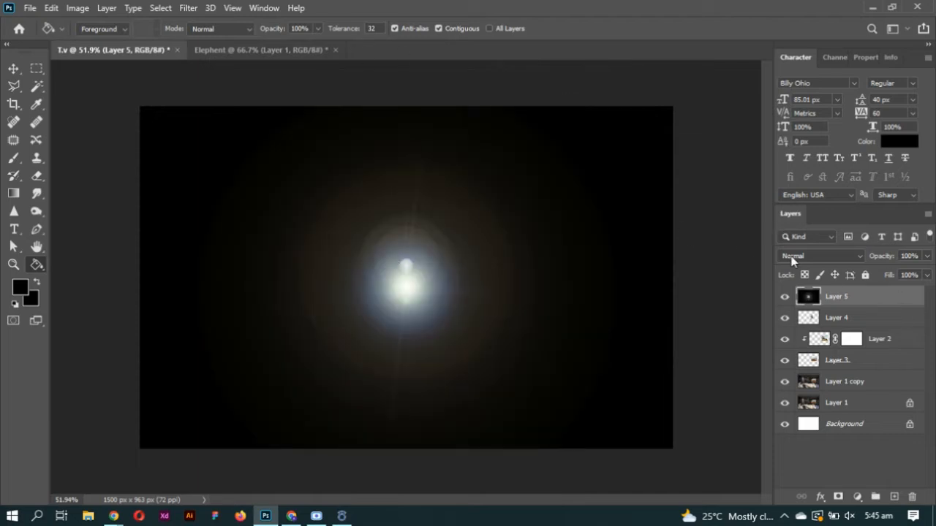
Try positioning the flare over the smaller elephant with Layer 5 at 50% opacity
key("v")
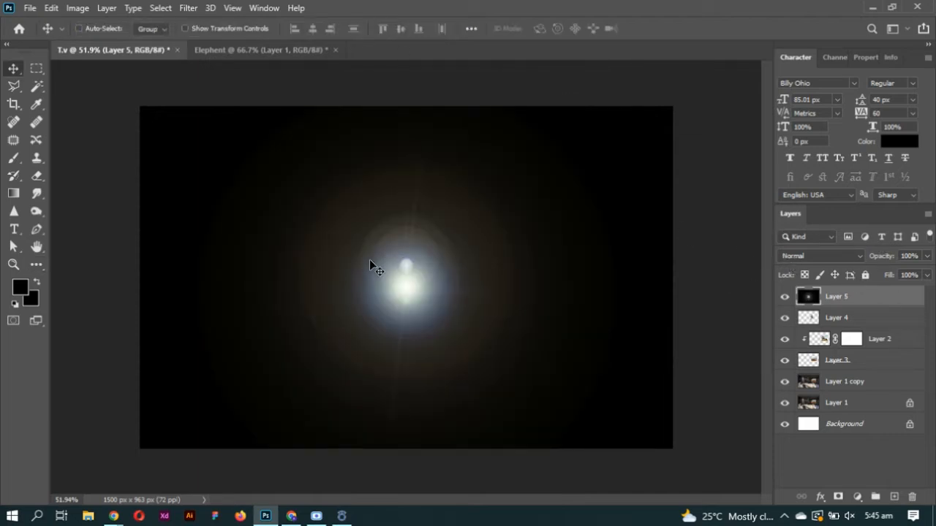
left_click_drag(371, 265, 528, 305)
key("ctrl+z")
key("5")
left_click_drag(444, 318, 613, 307)
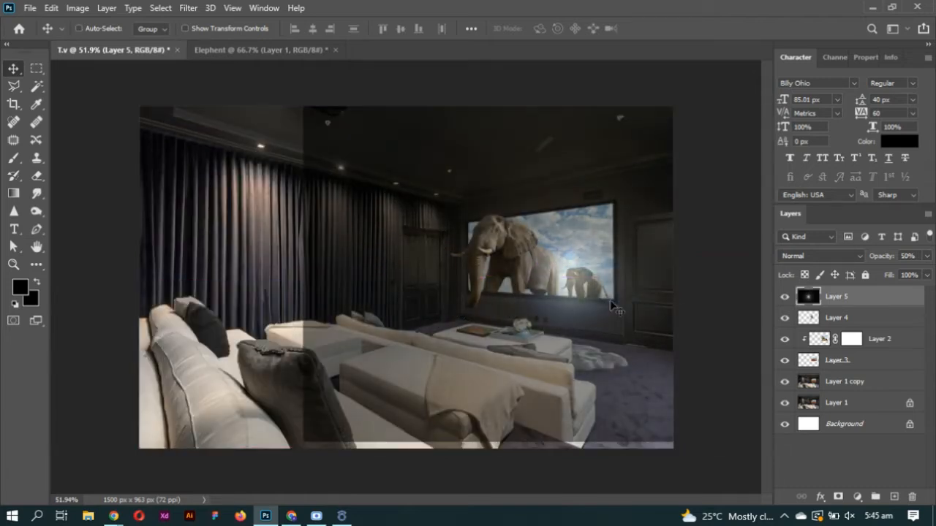
key("ctrl+z")
key("ctrl+z")
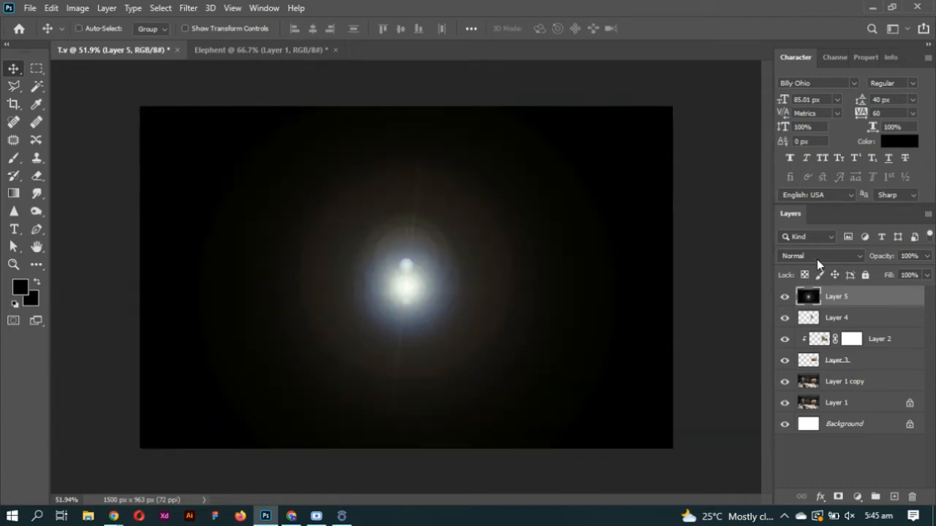
Set Layer 5's blend mode to Screen and soften the flare with a Gaussian Blur of 29.1 pixels radius
left_click(817, 257)
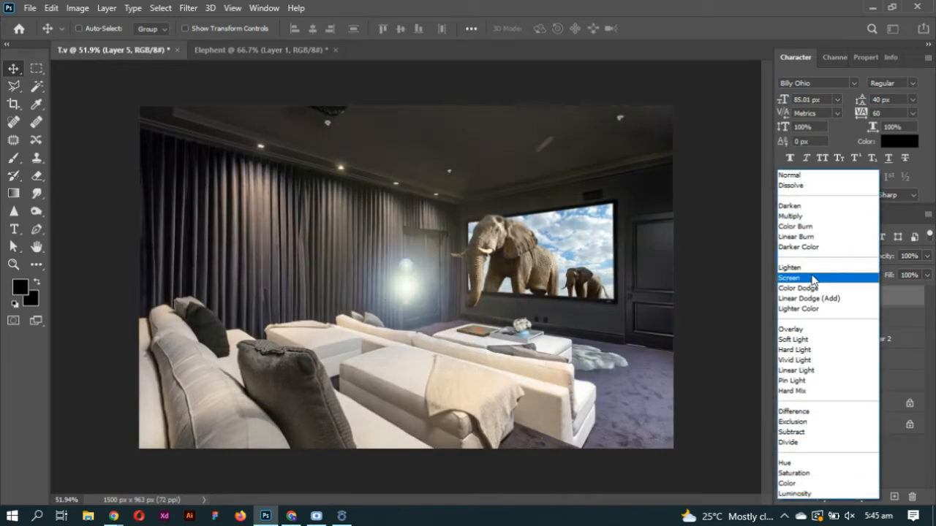
left_click(813, 279)
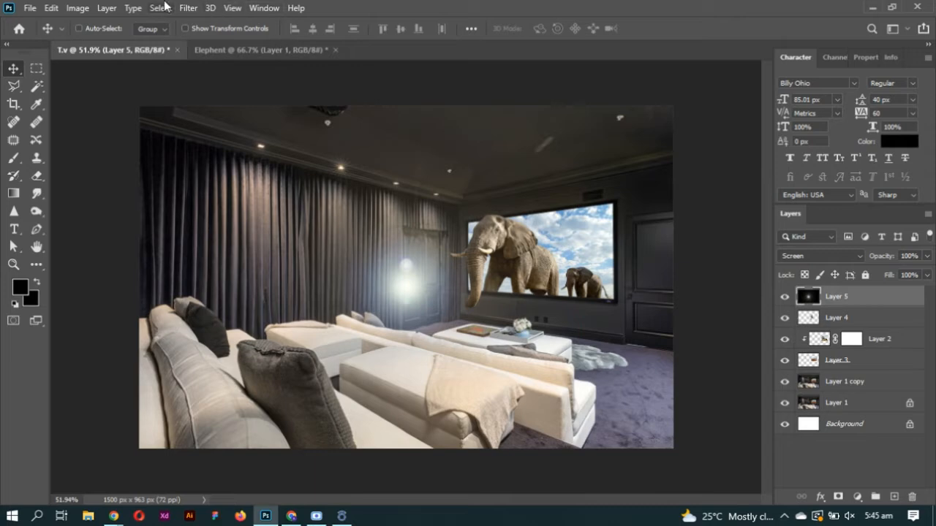
left_click(191, 9)
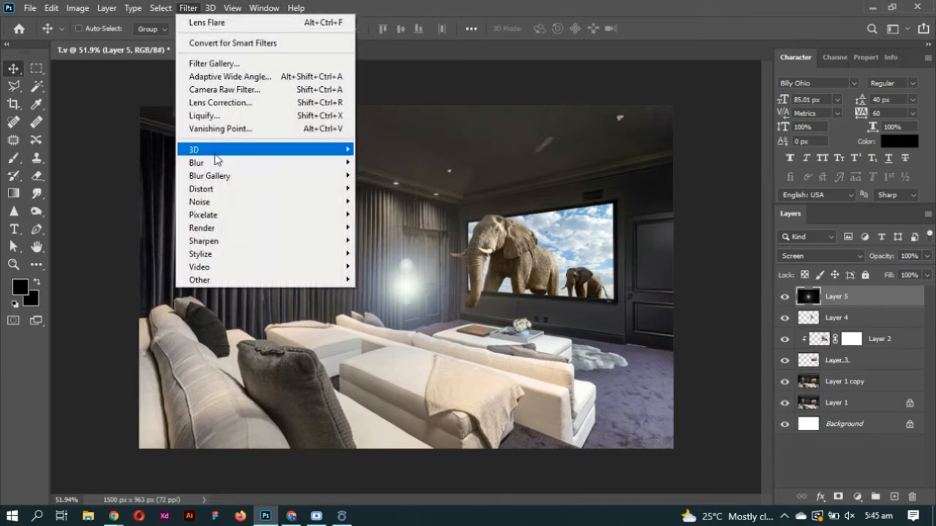
mouse_move(216, 162)
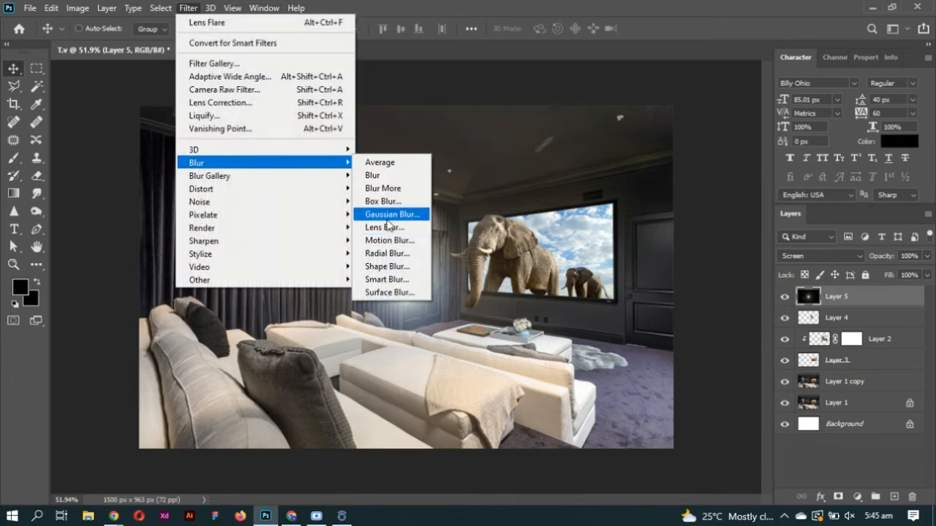
left_click(391, 214)
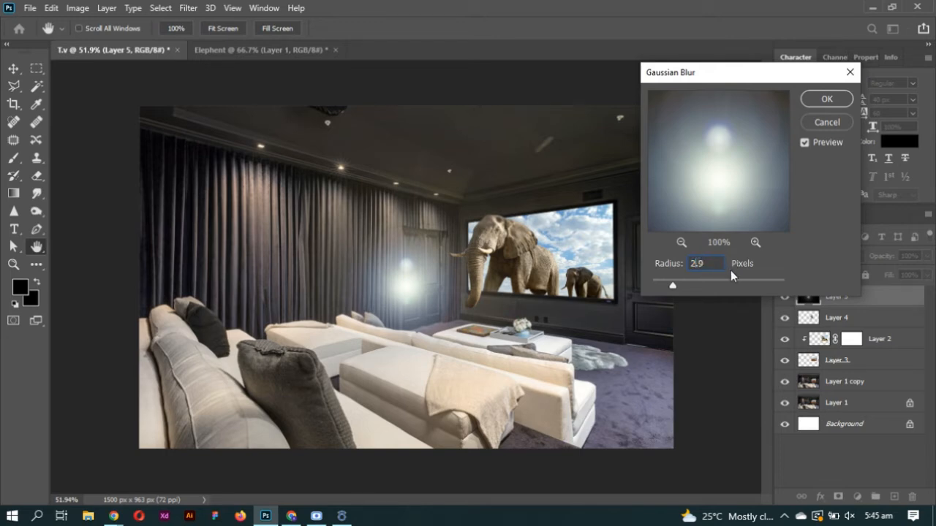
key("BackSpace")
key("Delete")
key("Delete")
left_click(688, 285)
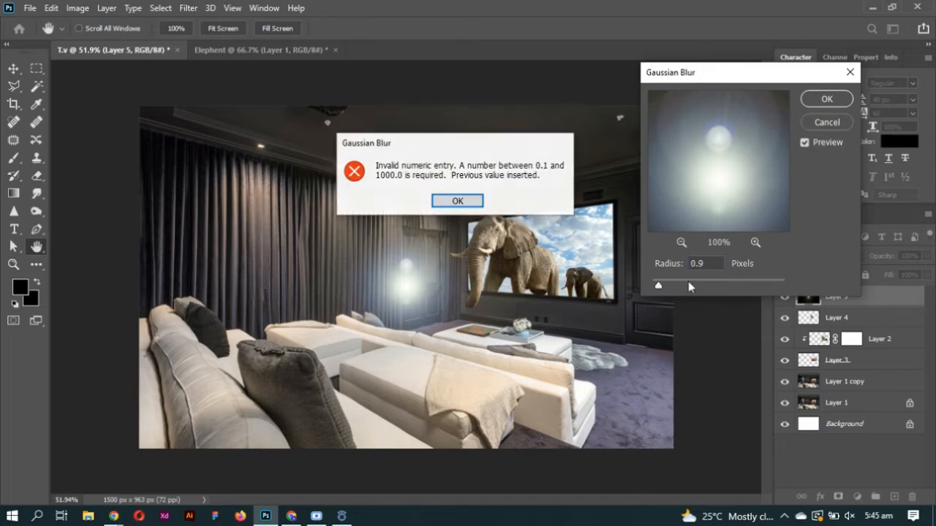
left_click(456, 203)
mouse_move(693, 285)
left_mouse_down()
mouse_move(732, 285)
mouse_move(704, 291)
left_mouse_up()
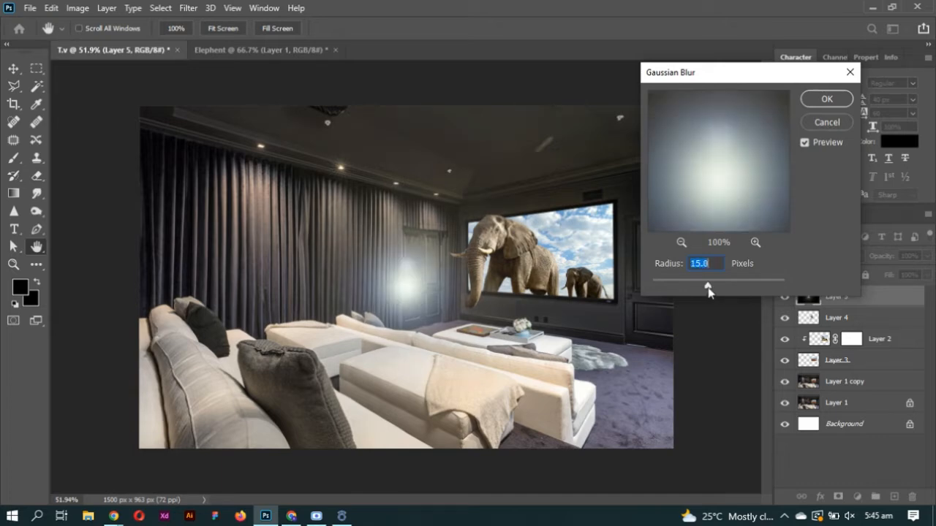
left_click_drag(709, 285, 710, 287)
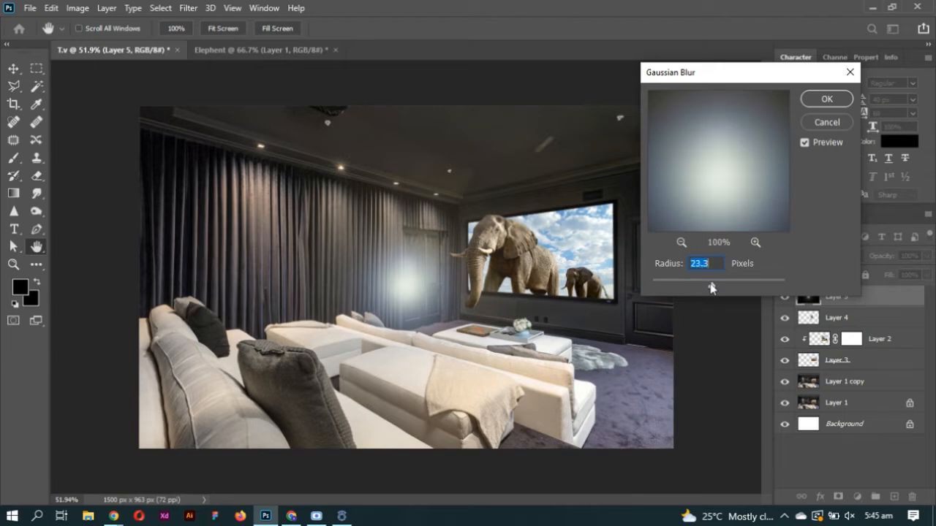
left_click_drag(712, 287, 712, 287)
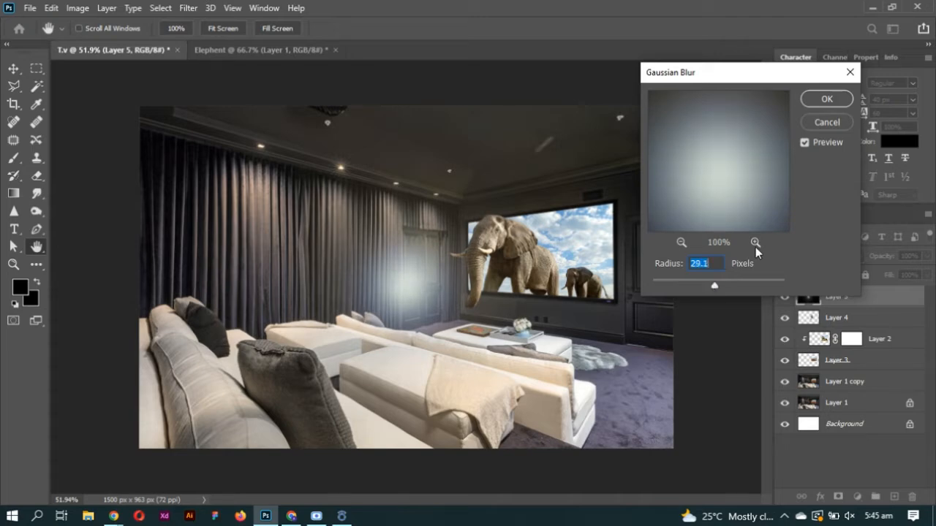
left_click(847, 101)
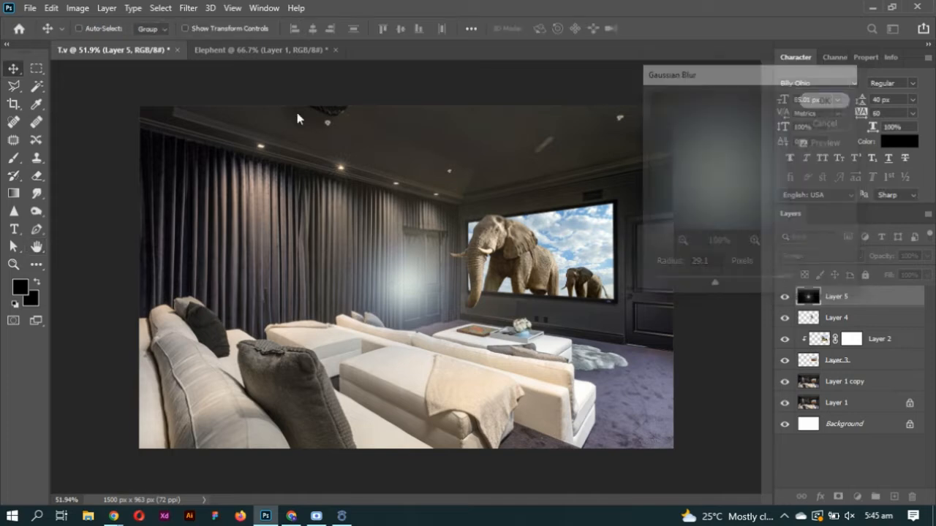
Apply a second Gaussian Blur to the flare with a radius of about 2 pixels
left_click(183, 8)
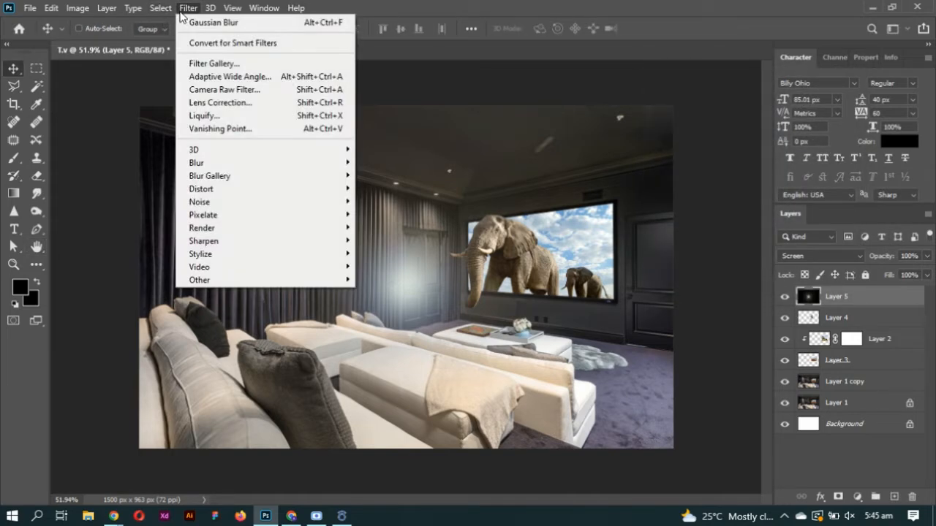
mouse_move(230, 165)
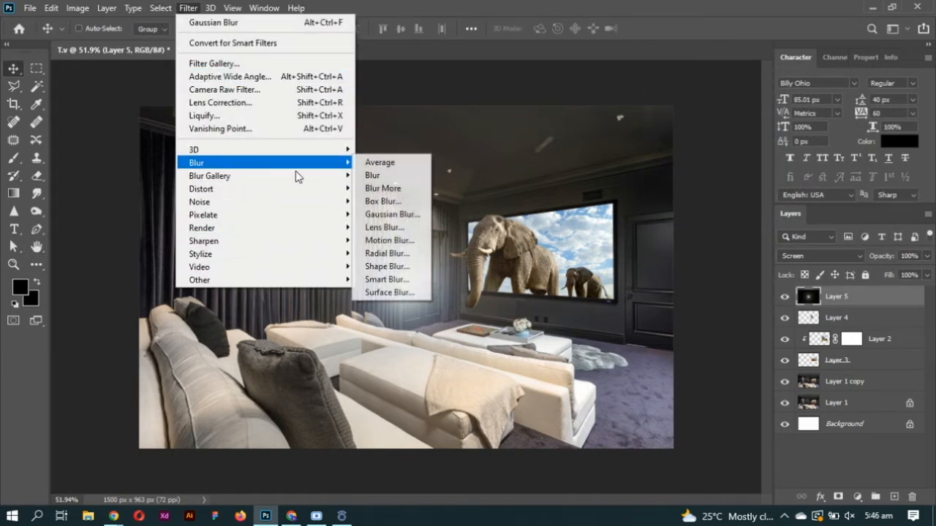
left_click(393, 217)
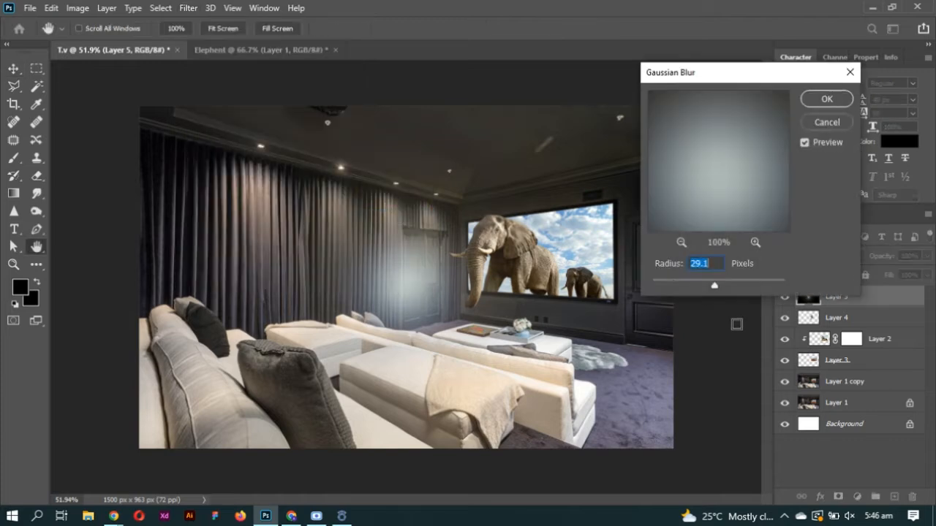
left_click(664, 280)
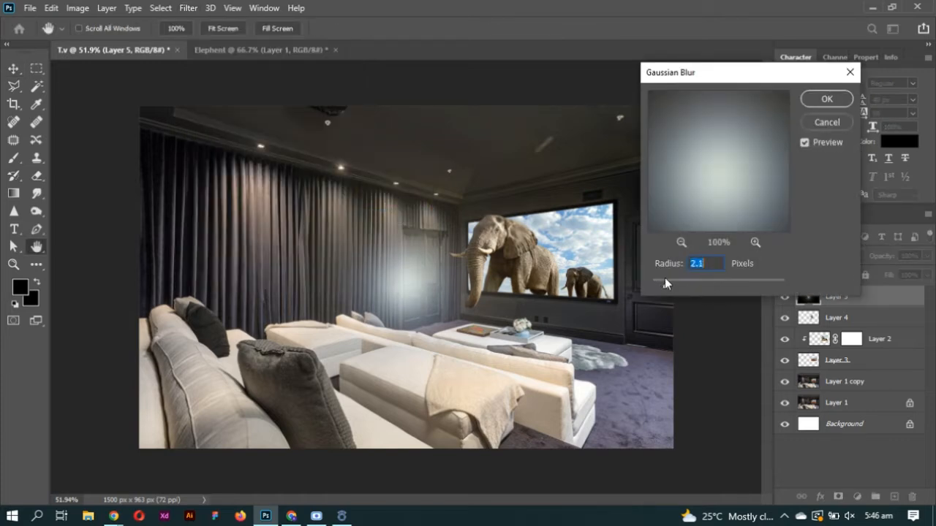
left_click_drag(666, 280, 664, 281)
key("Return")
Move the flare over the smaller elephant at the TV's edge and stretch it vertically to about 194% height
key("v")
left_click_drag(410, 296, 601, 292)
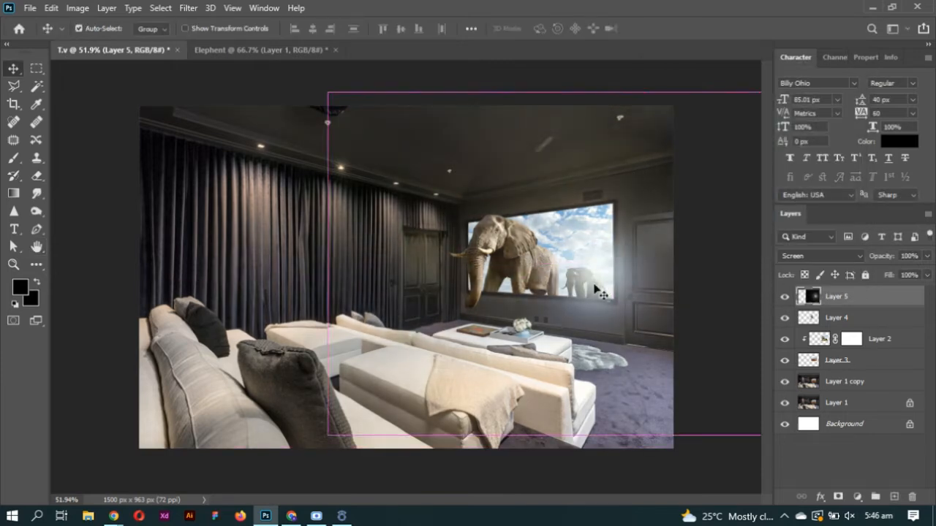
key("ctrl+t")
key("ctrl+minus")
key("ctrl+minus")
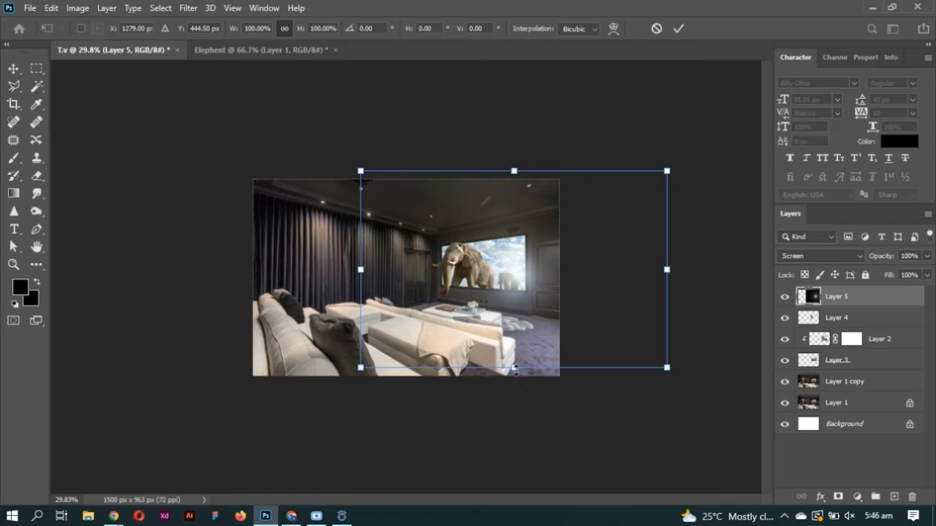
left_click_drag(514, 367, 514, 464)
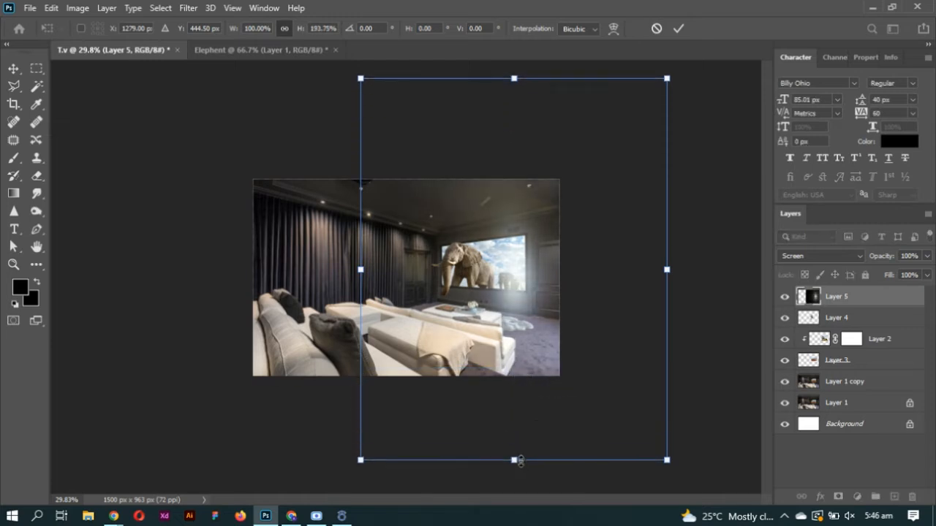
key("Return")
Load Layer 3's TV screen shape as a selection and make Layer 5 the active layer
scroll(408, 271, "up", 5)
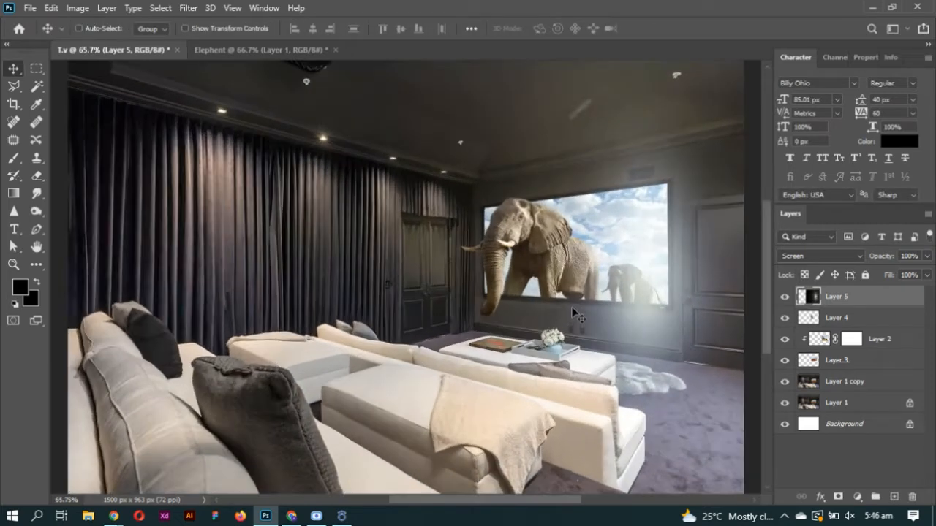
left_click_drag(575, 313, 586, 313)
left_click_drag(666, 322, 597, 326)
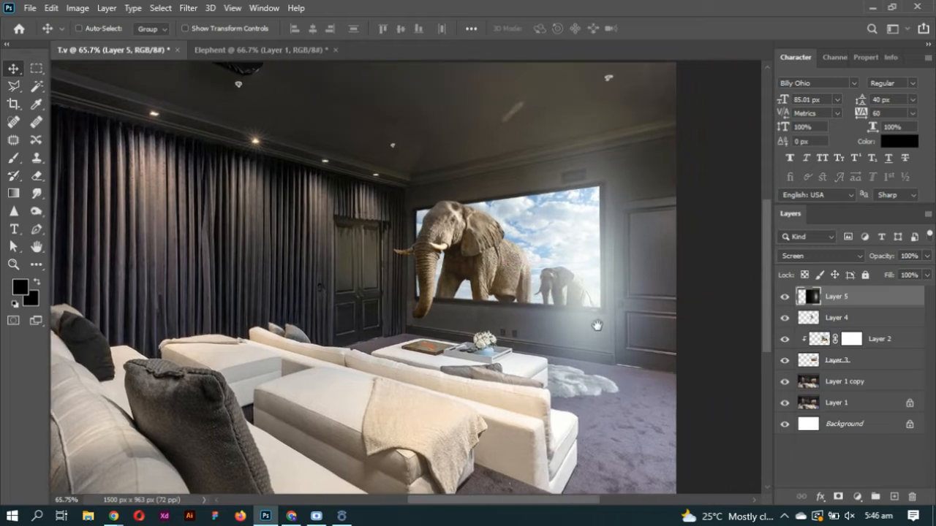
left_click(821, 338)
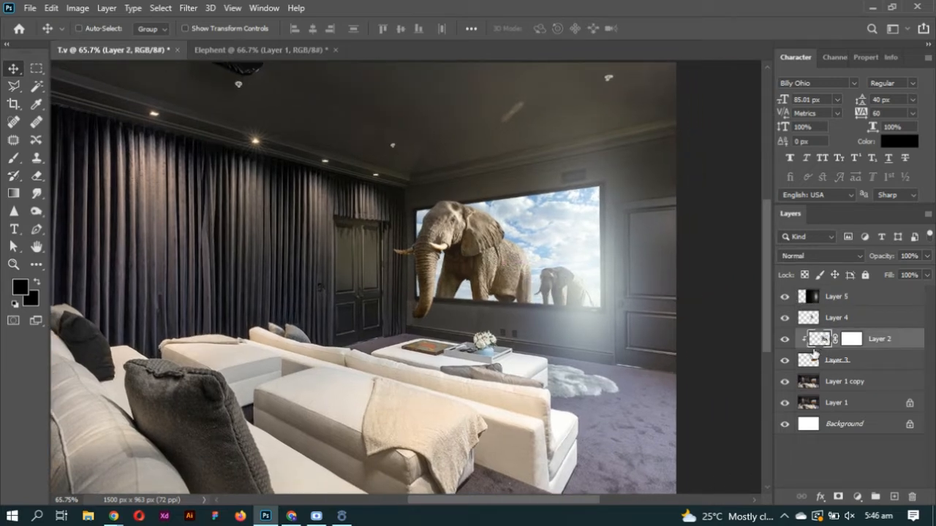
left_click(808, 363)
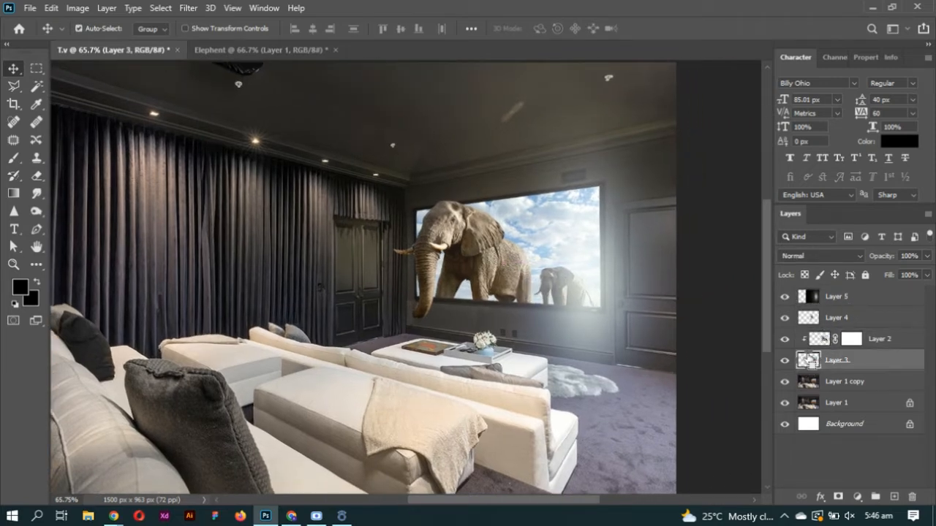
double_click(809, 366)
left_click(879, 159)
left_click(851, 294)
scroll(501, 269, "down", 6)
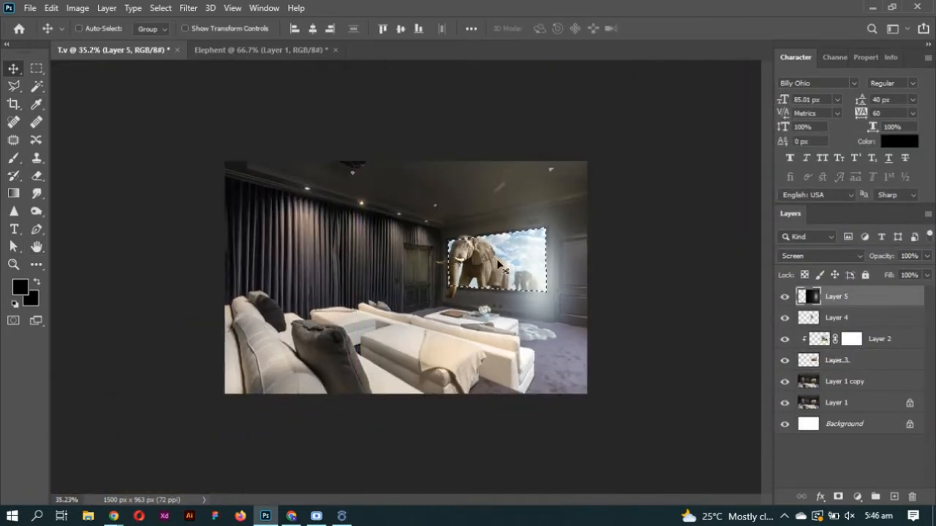
Invert the selection, erase the flare outside the TV screen with an 800 px Eraser, and deselect
key("e")
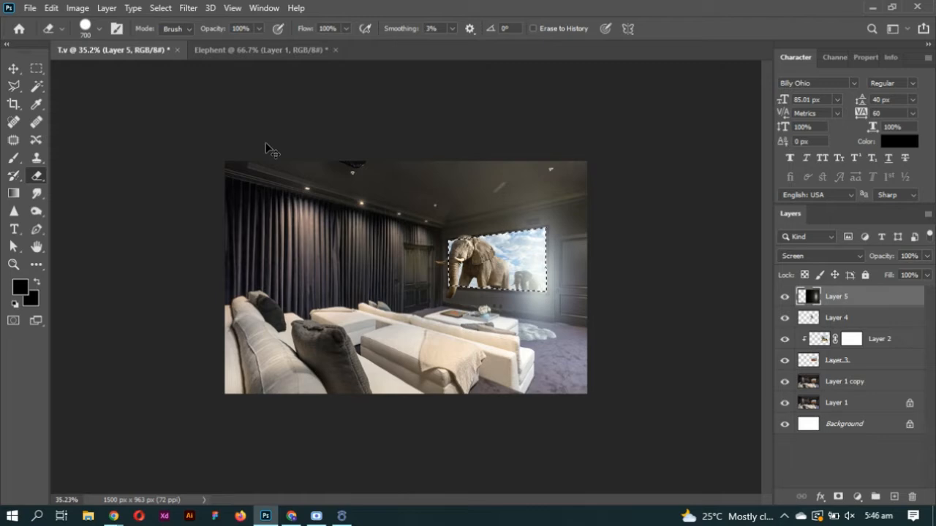
key("ctrl+shift+i")
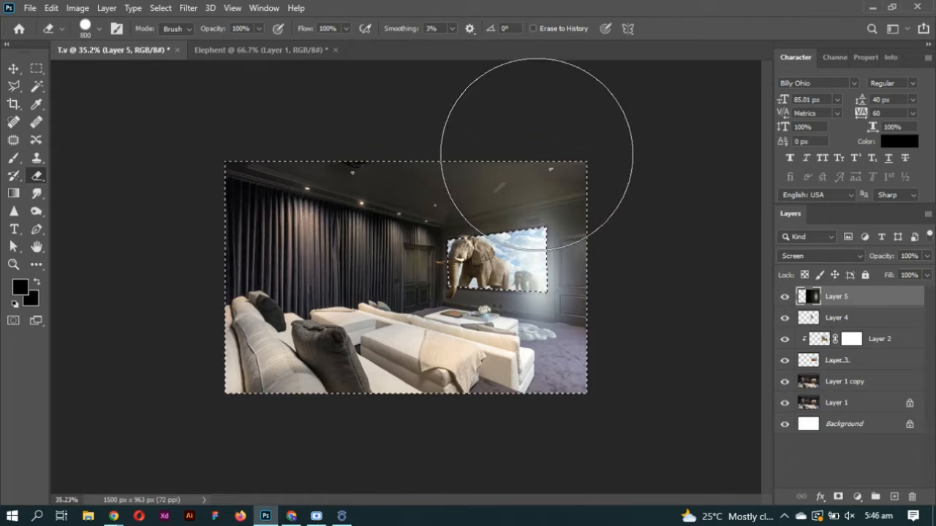
key("bracketright")
mouse_move(261, 188)
left_mouse_down()
mouse_move(609, 344)
mouse_move(658, 397)
left_mouse_up()
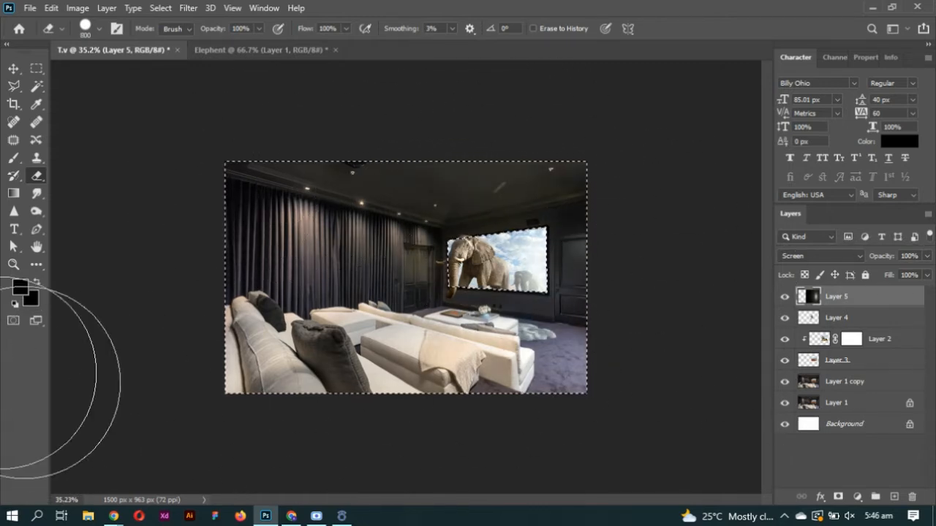
key("ctrl+d")
Reduce the flare layer's opacity to 46% and its fill to 58%
scroll(465, 304, "up", 3, "alt")
key("v")
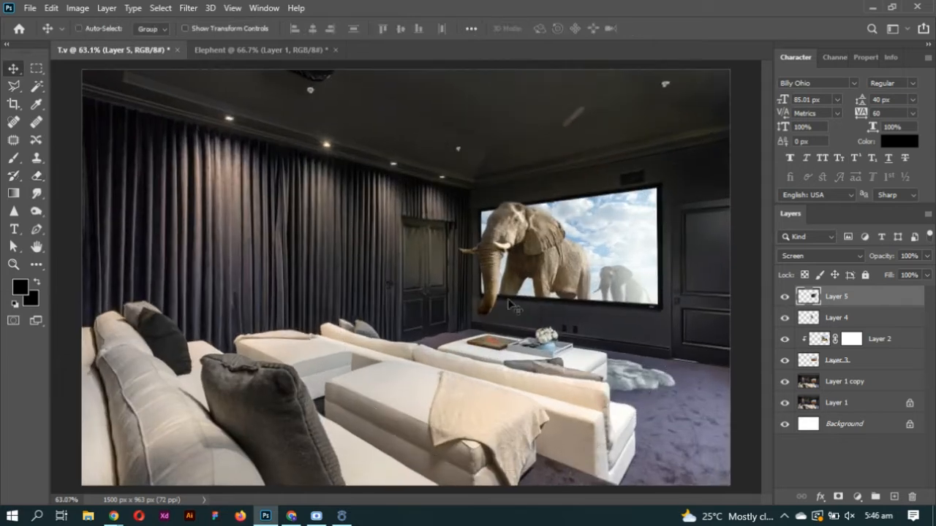
left_click_drag(514, 307, 609, 264)
left_click_drag(883, 256, 896, 292)
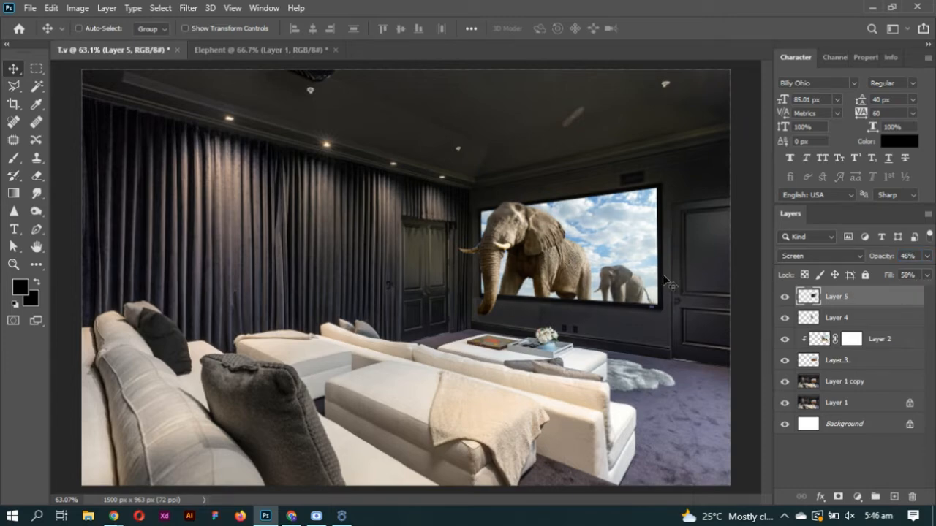
key("ctrl+minus")
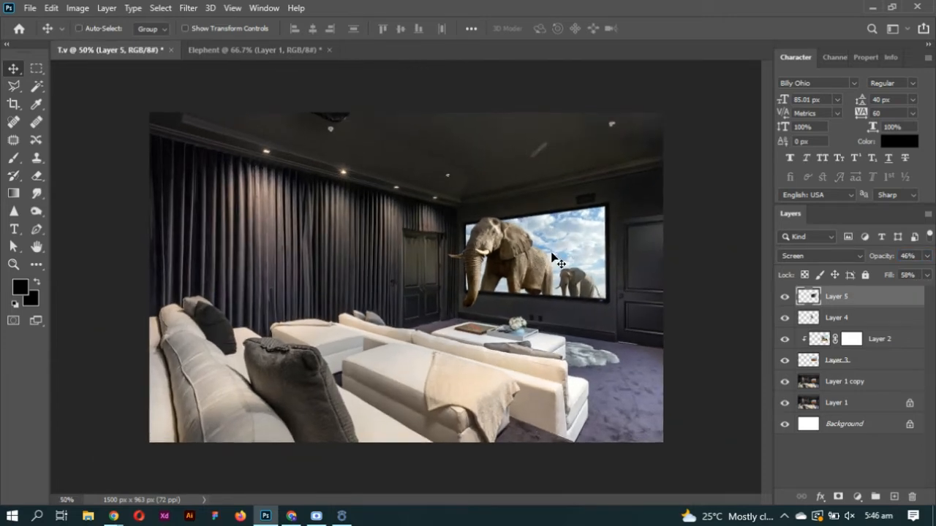
scroll(431, 374, "up", 2)
scroll(431, 375, "down", 2)
left_click(385, 375, "ctrl")
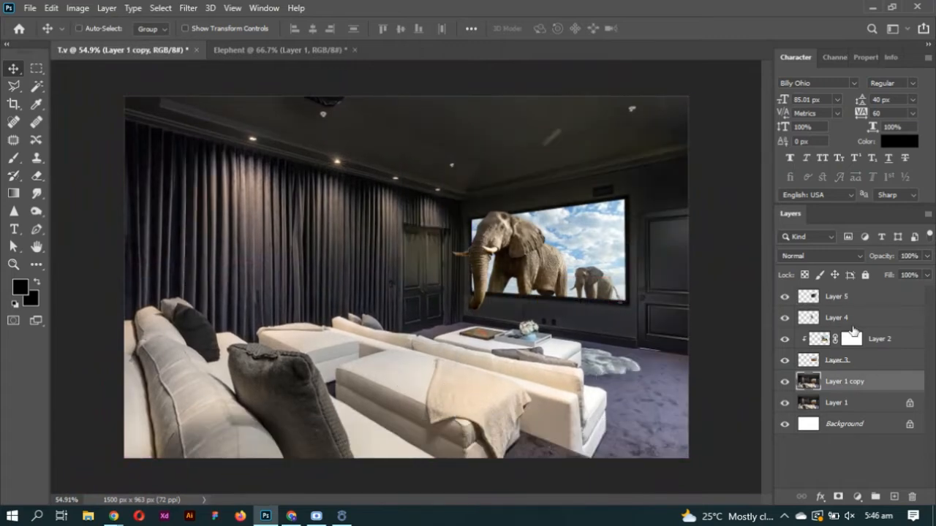
left_click(470, 245, "ctrl")
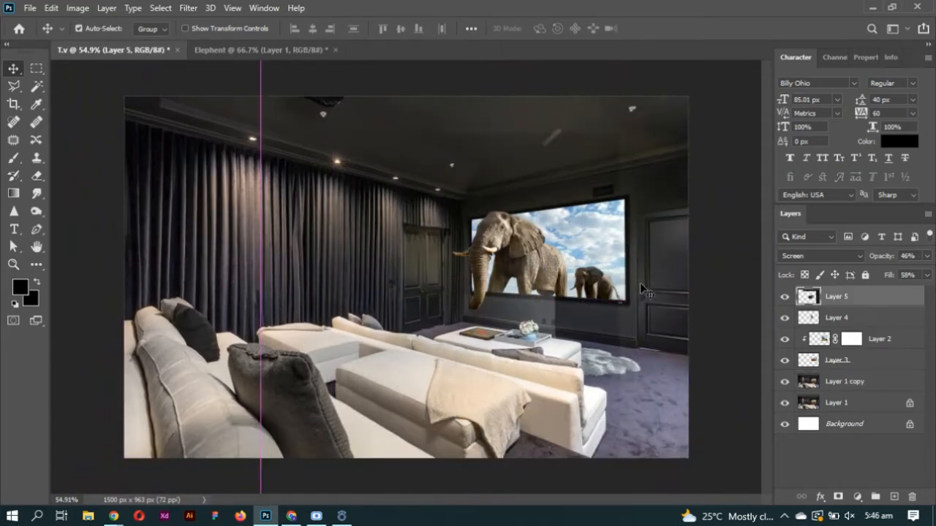
left_click(893, 496)
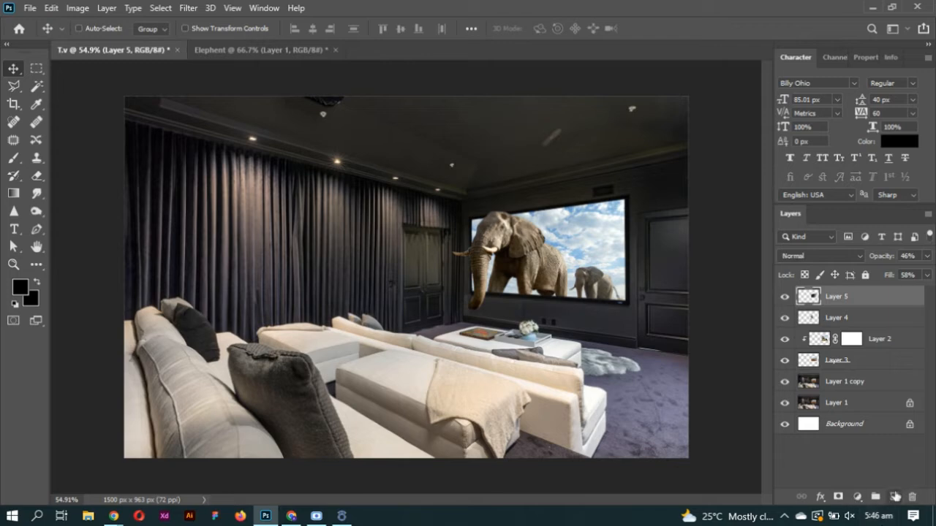
key("ctrl+z")
Add a Color Balance adjustment above Layer 5 with midtones at Cyan-Red +41, Magenta-Green +4 and Yellow-Blue -9
left_click(857, 497)
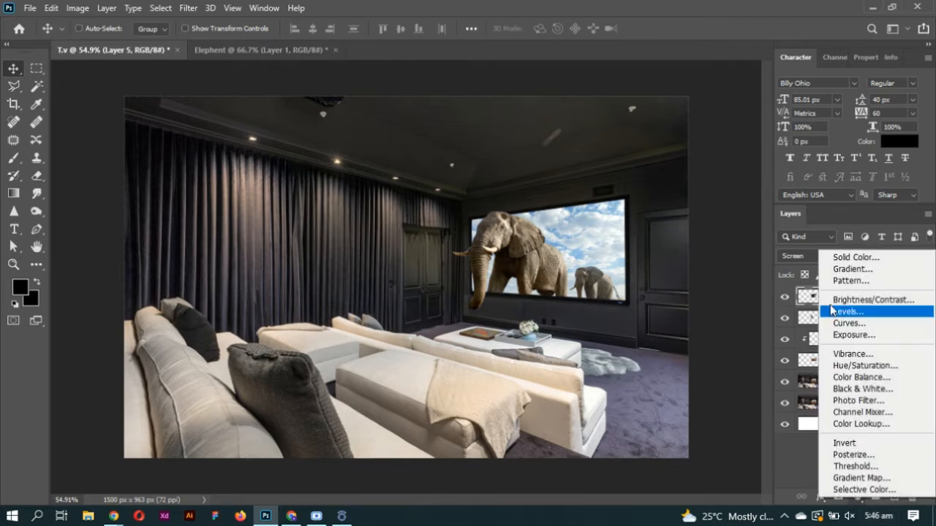
left_click(867, 378)
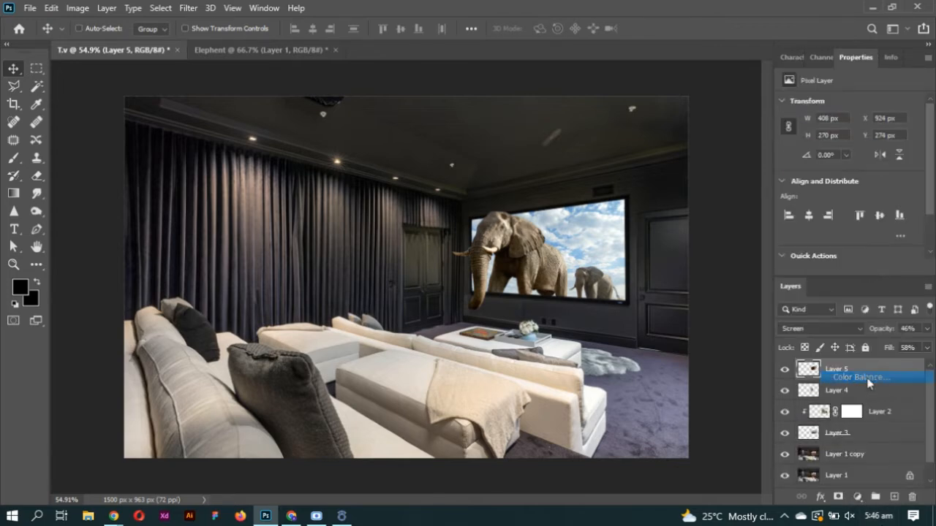
left_click_drag(835, 134, 827, 180)
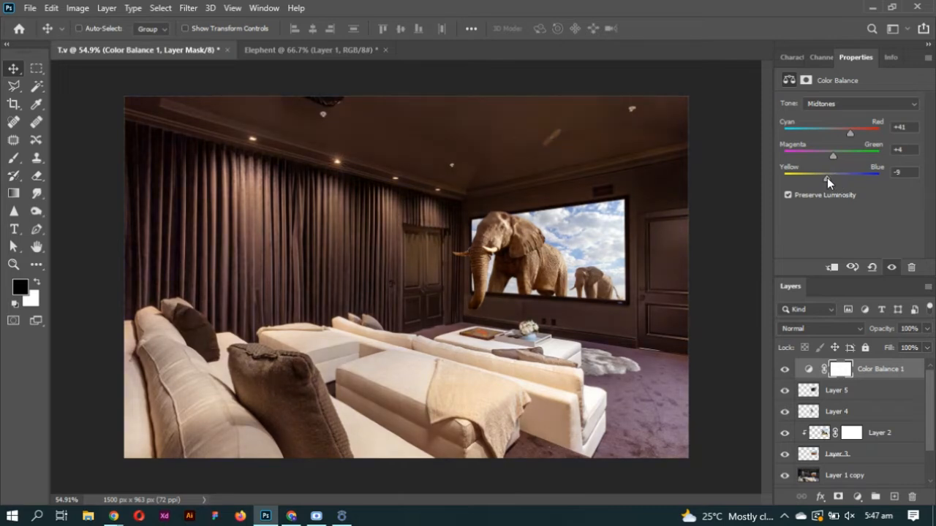
left_click(791, 57)
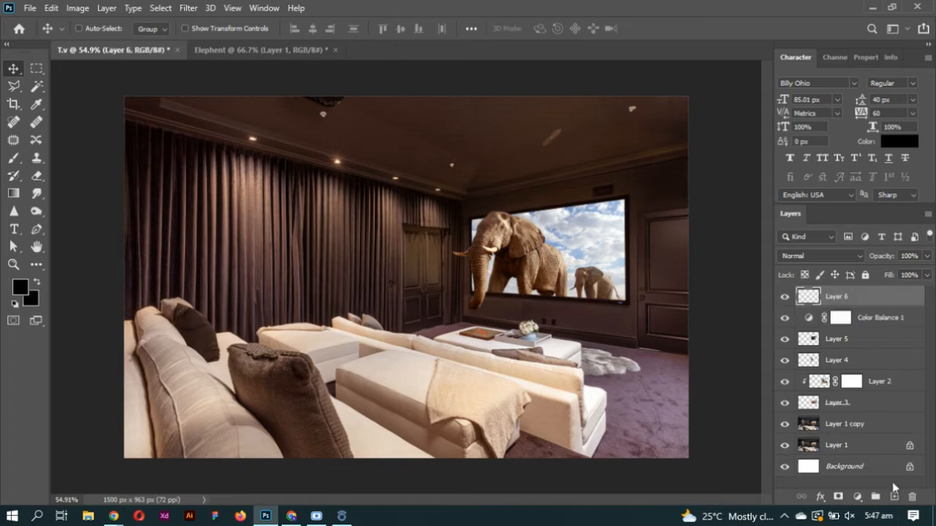
Add a Curves adjustment above Color Balance 1 and lower the middle of the RGB curve slightly
key("ctrl")
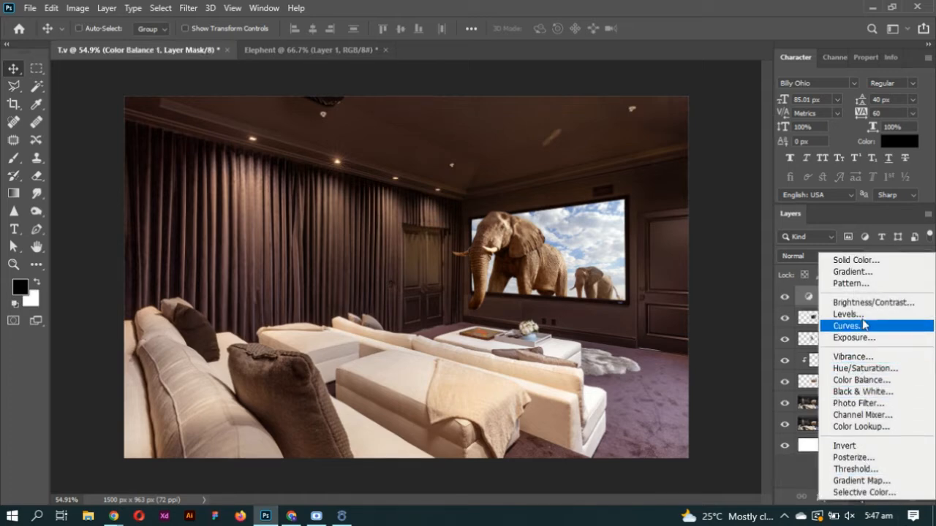
left_click(860, 326)
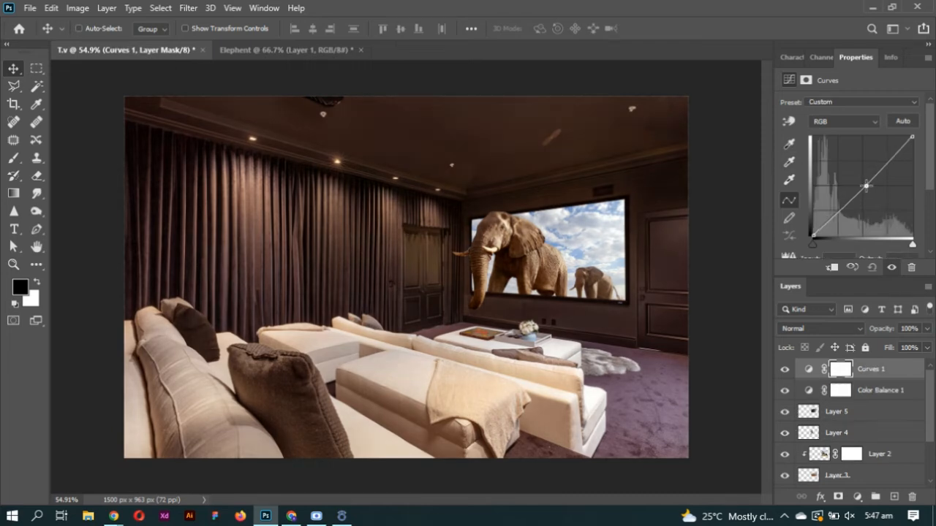
left_click_drag(865, 186, 864, 188)
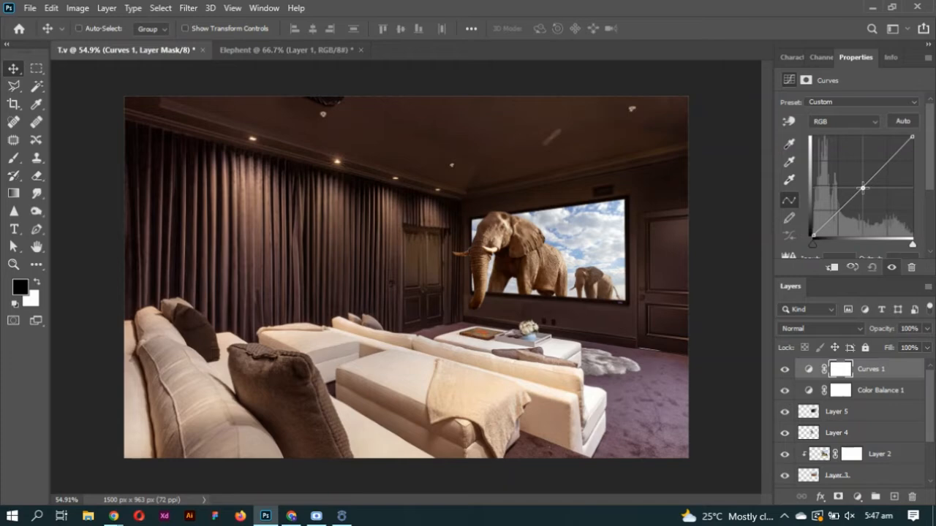
left_click(792, 57)
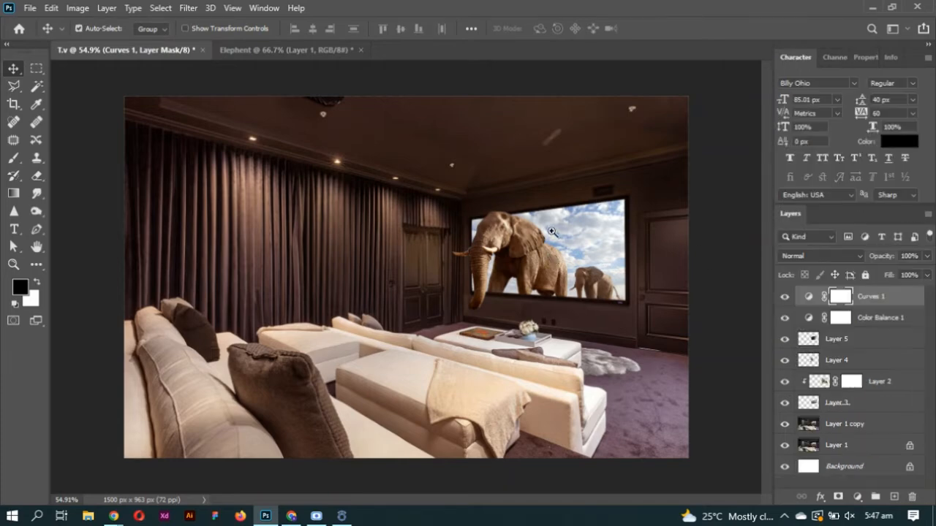
Examine the colour-graded composite at several zoom levels
key("ctrl+minus")
key("ctrl+minus")
key("ctrl+plus")
key("ctrl+plus")
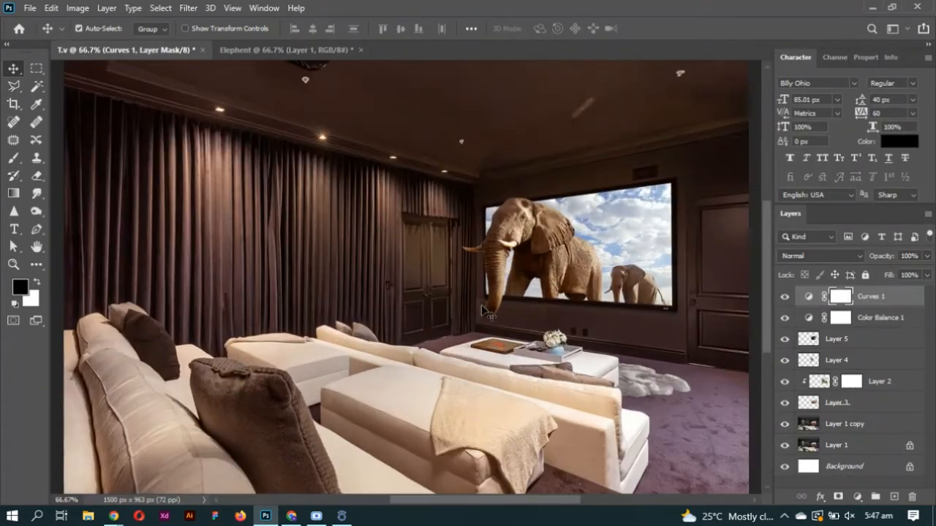
key("ctrl+minus")
key("ctrl+plus")
key("ctrl+minus")
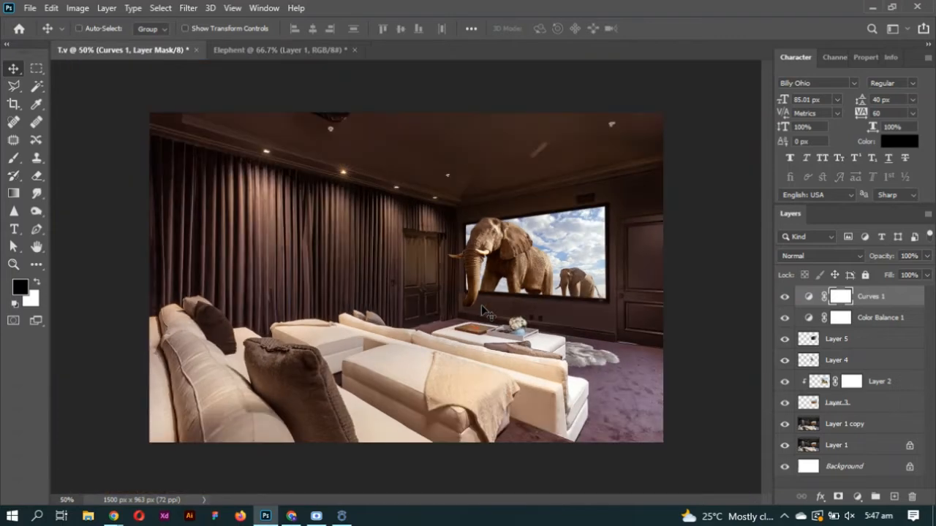
key("ctrl+Tab")
key("ctrl+Tab")
key("ctrl+plus")
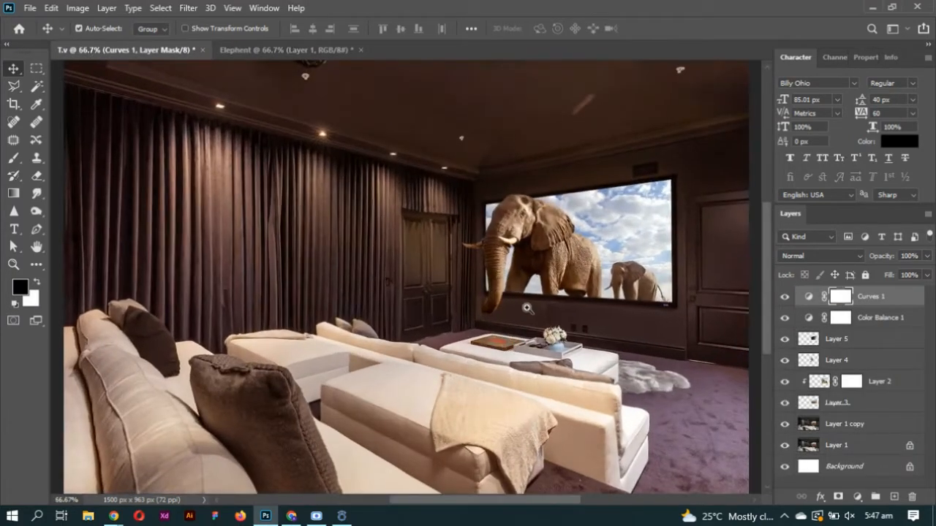
Draw a flat black ellipse about 112 px wide below the larger elephant's trunk and rotate it to 16.45°
left_click_drag(526, 308, 602, 355)
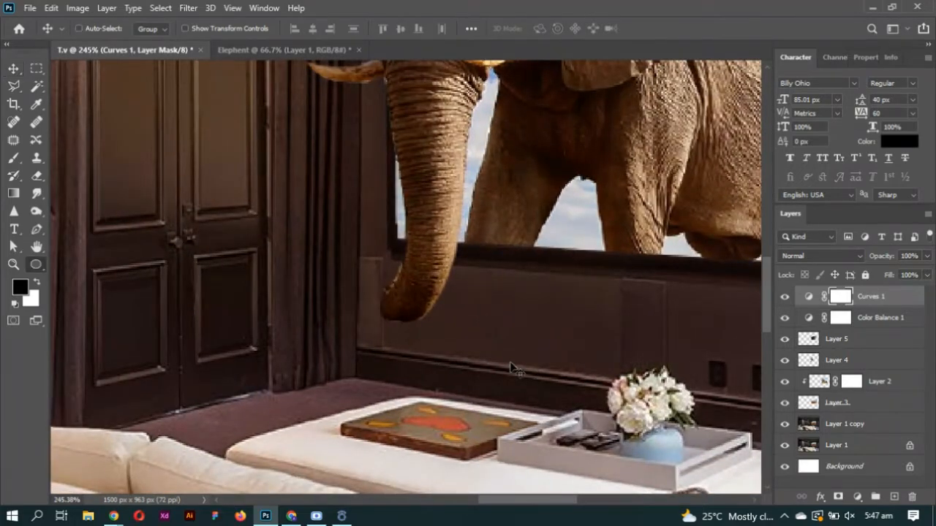
left_click_drag(327, 370, 565, 467)
key("ctrl+t")
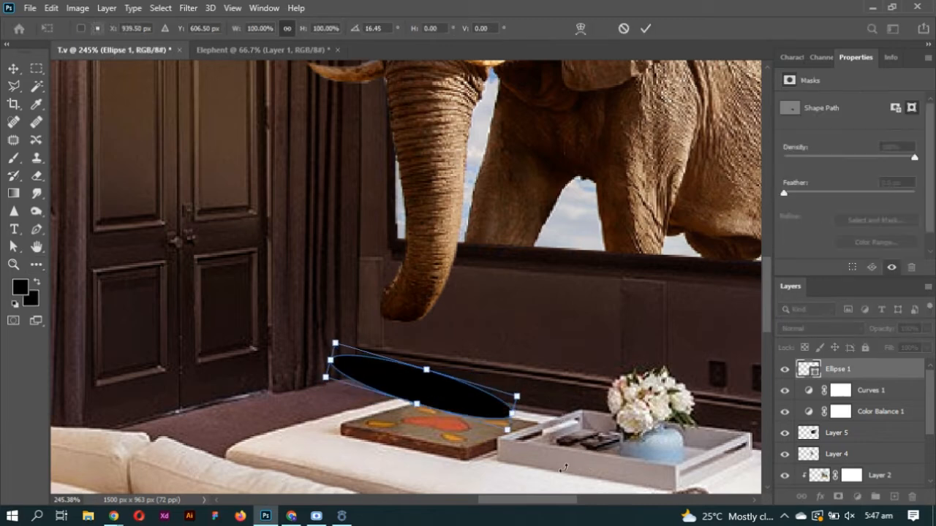
left_click_drag(517, 413, 522, 311)
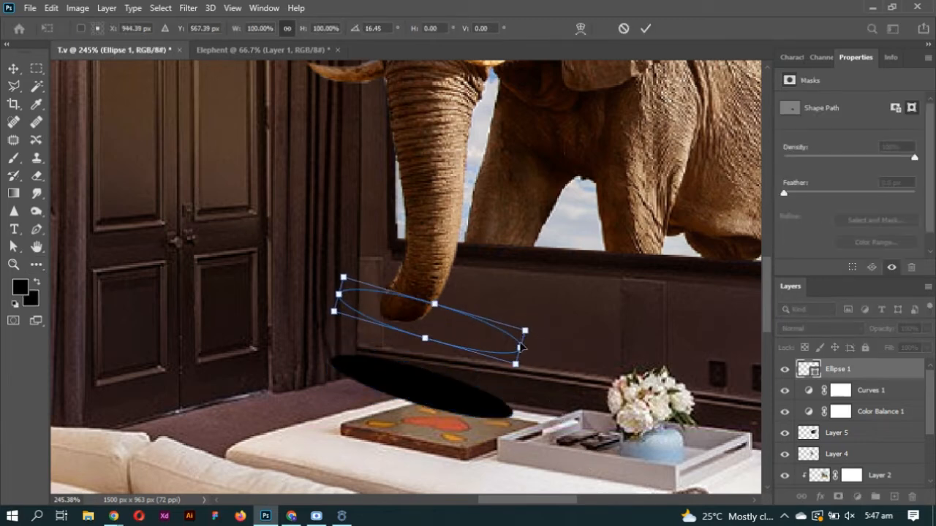
key("ctrl+z")
left_click_drag(326, 369, 344, 356)
key("ctrl+z")
key("ctrl+z")
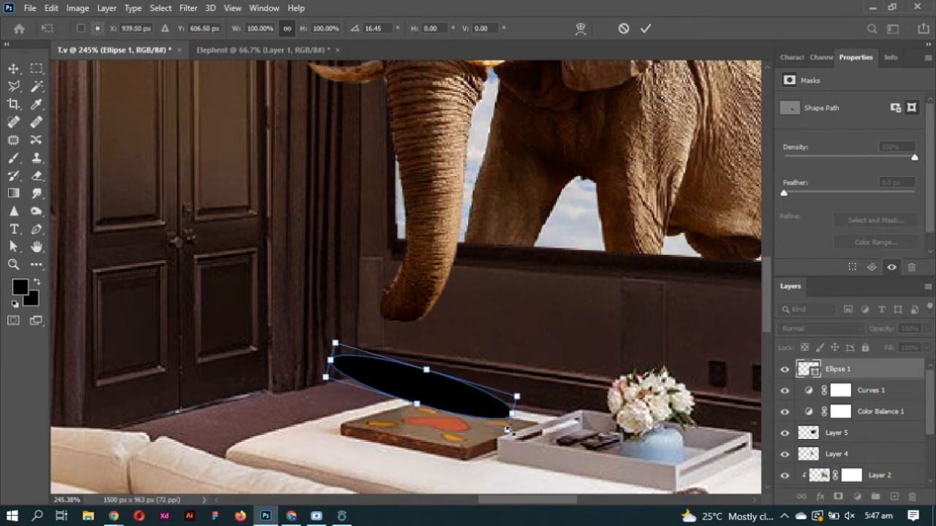
Rotate the black ellipse to 5.88° and stretch it to about 170 px wide and 30 px high
left_click_drag(507, 430, 601, 432)
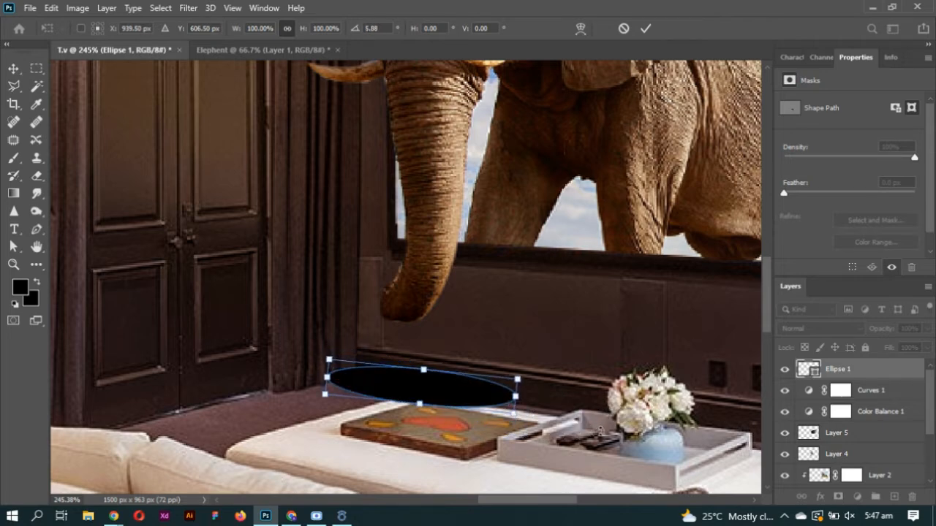
key("Return")
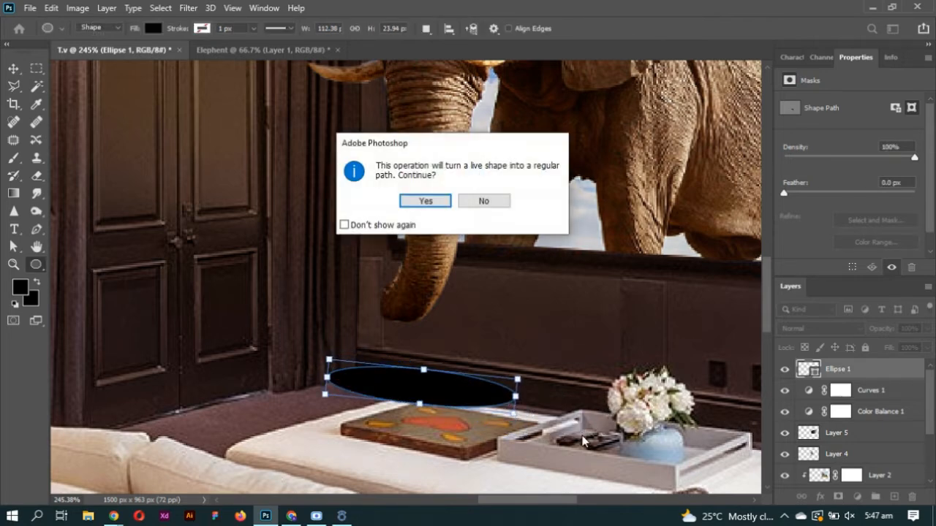
left_click(426, 201)
key("ctrl+t")
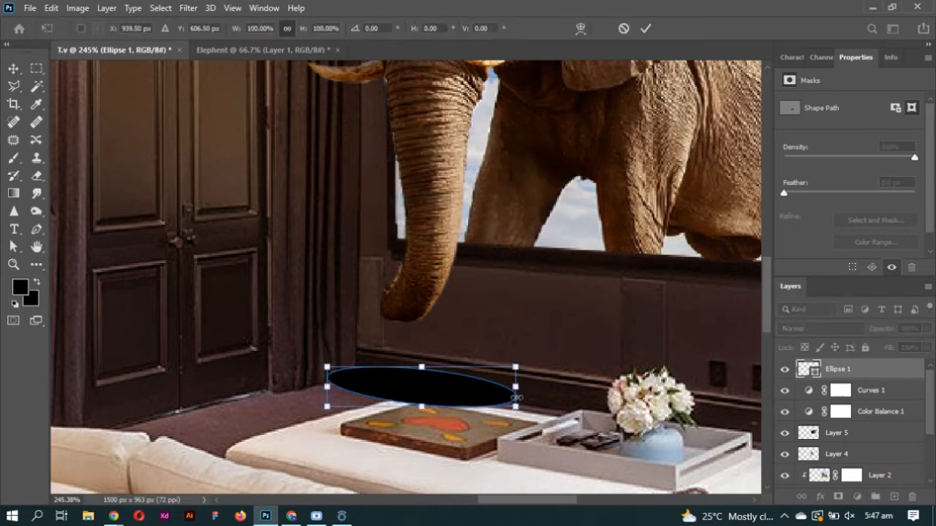
left_click_drag(519, 386, 564, 387)
left_click_drag(600, 414, 603, 425)
key("Return")
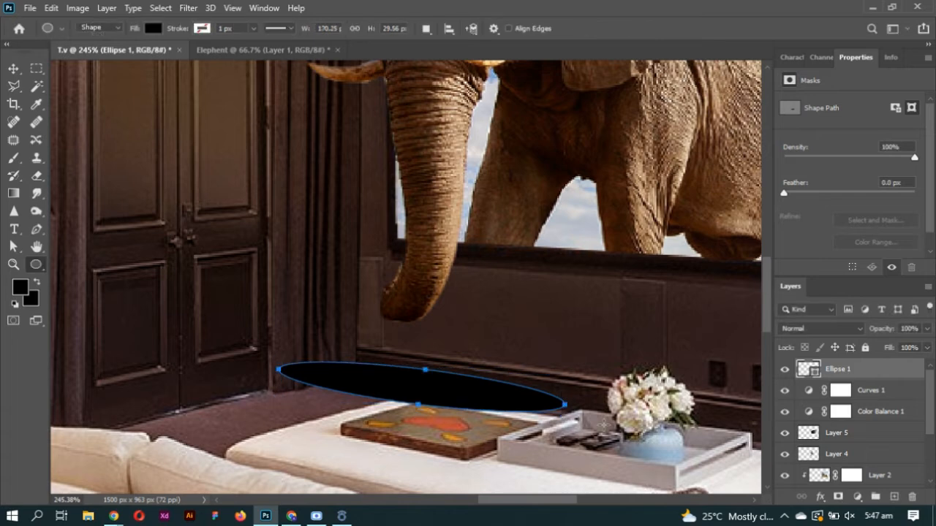
Convert the ellipse to a smart object and soften it heavily with a Gaussian Blur
key("v")
left_click(189, 8)
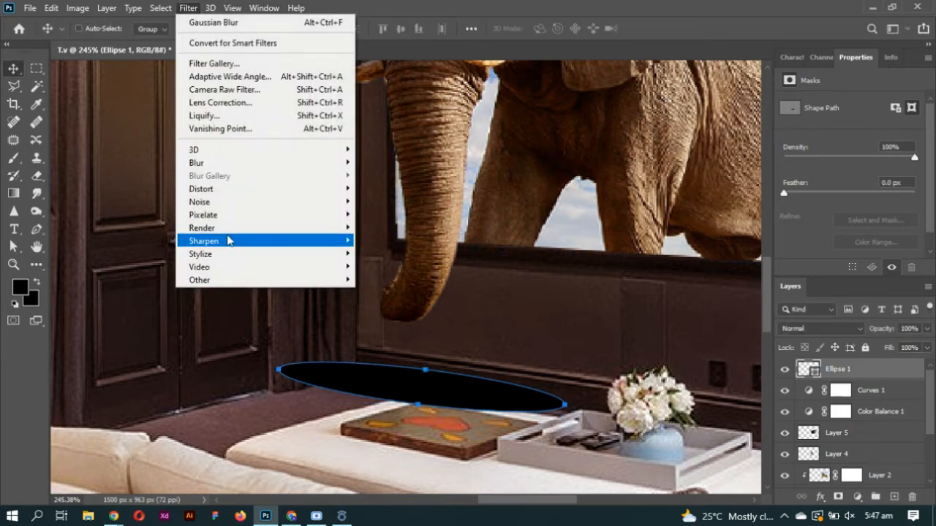
mouse_move(219, 164)
left_click(384, 227)
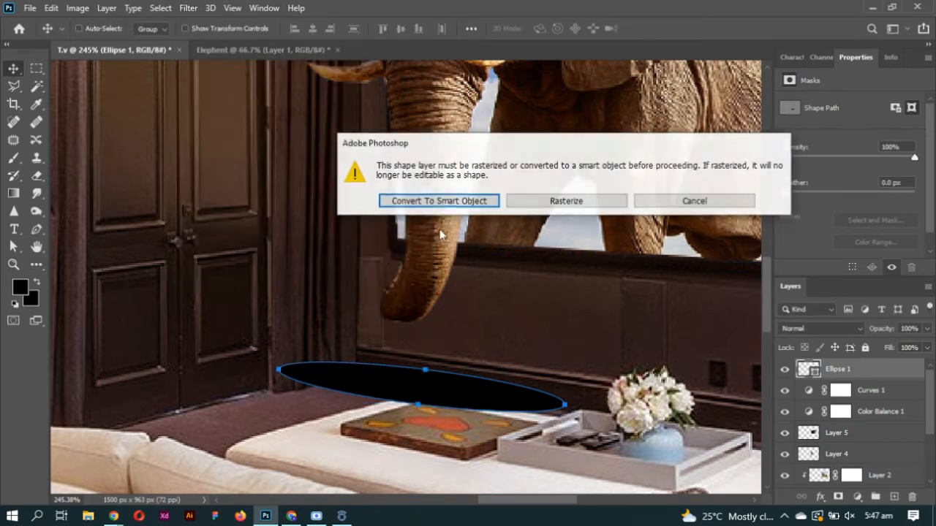
left_click(486, 206)
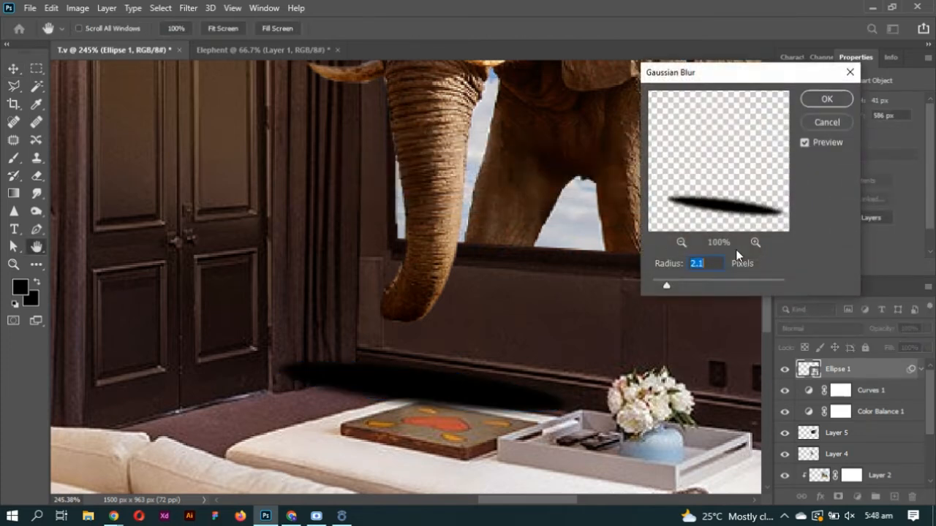
mouse_move(699, 288)
left_mouse_down()
mouse_move(719, 285)
mouse_move(700, 290)
left_mouse_up()
key("Return")
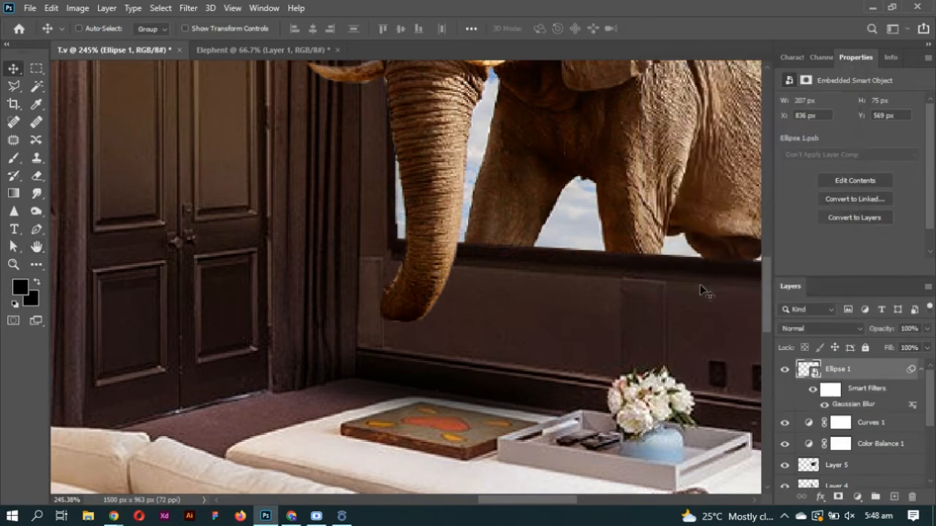
Transform the blurred ellipse below the trunk: make it much taller, rotate it about -20.9° and shift it down over the ottoman
key("ctrl+1")
key("Tab")
scroll(702, 293, "up", 2)
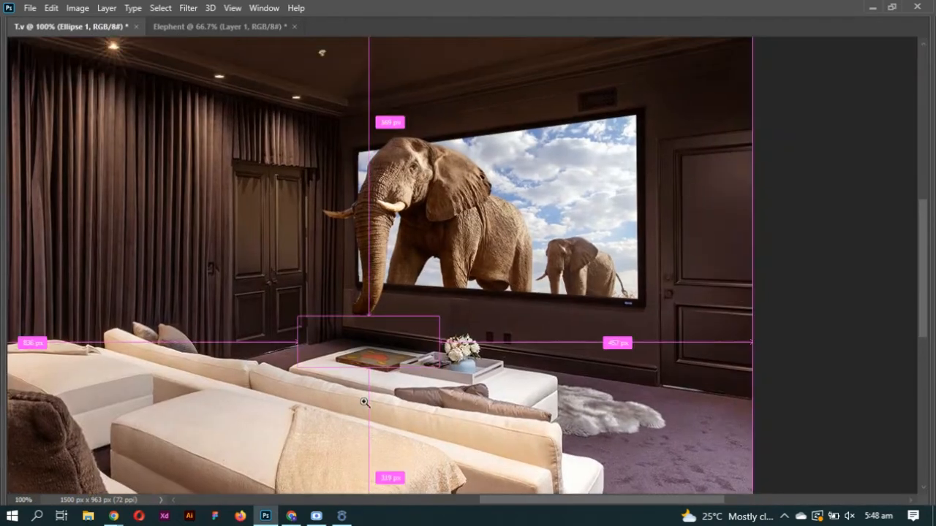
left_click_drag(364, 384, 434, 402)
left_click_drag(341, 246, 460, 369)
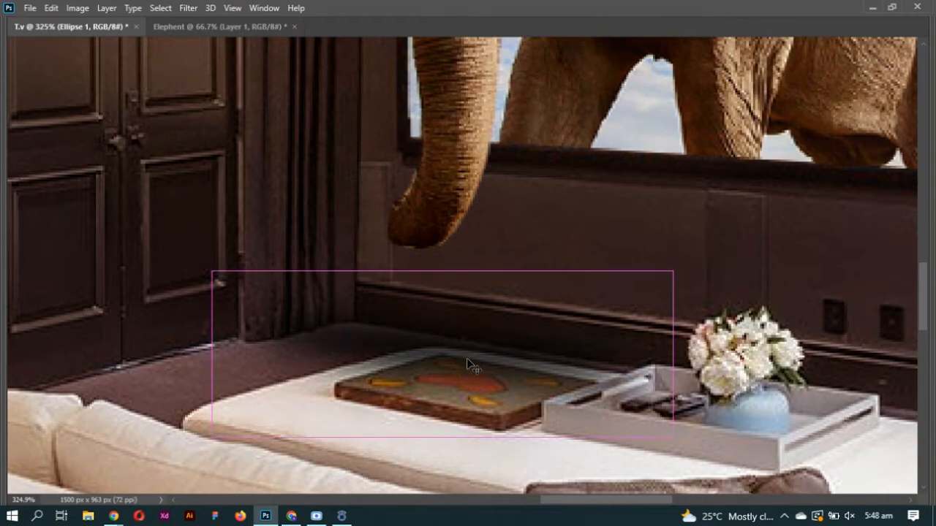
key("ctrl+t")
left_click(477, 212)
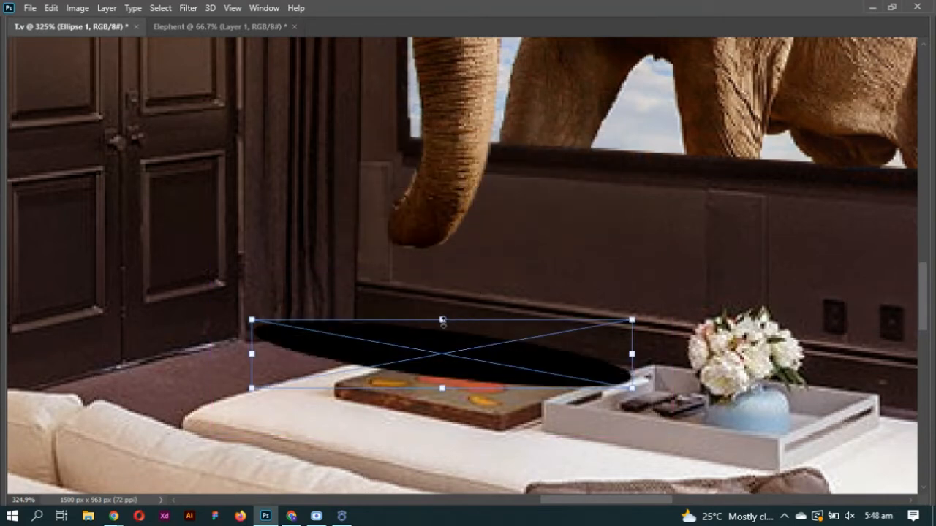
left_click_drag(464, 321, 516, 99)
left_click_drag(684, 337, 735, 244)
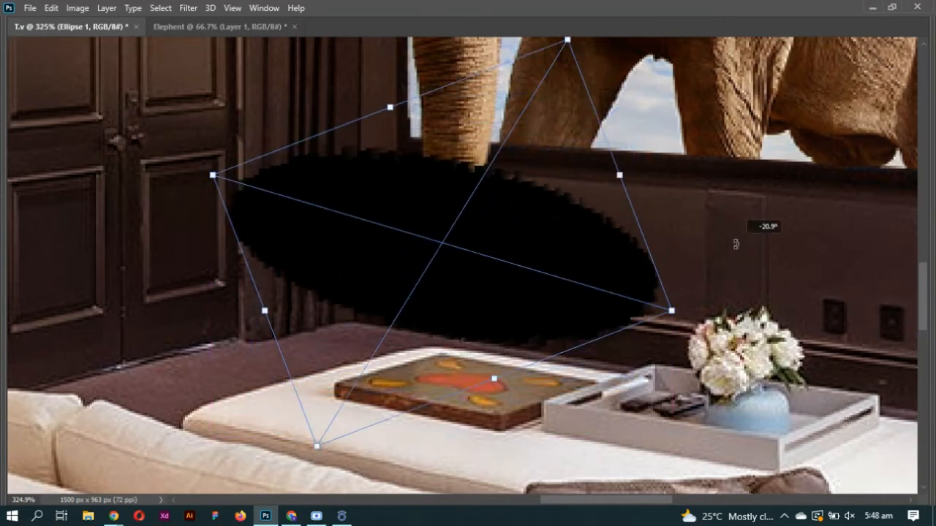
left_click_drag(483, 294, 478, 354)
key("Return")
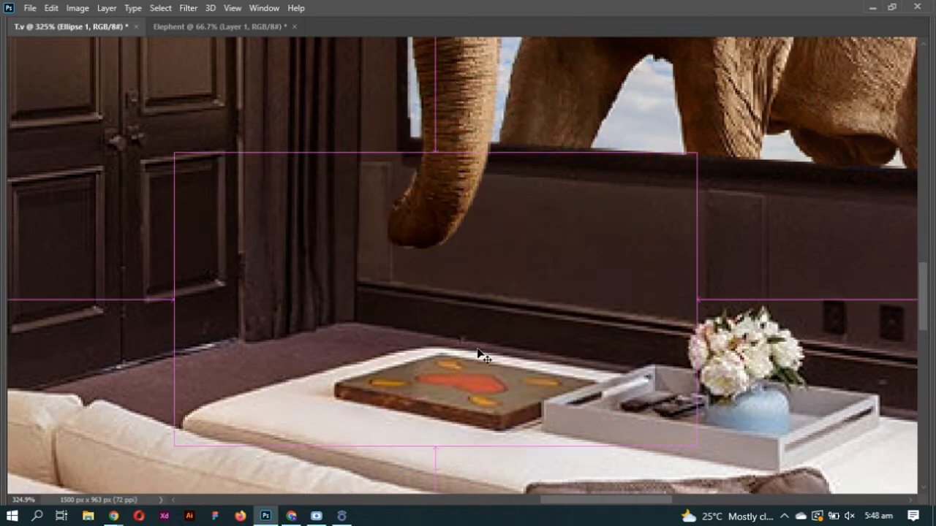
Rotate the shadow ellipse to about -29.0° and move it slightly down
key("ctrl+0")
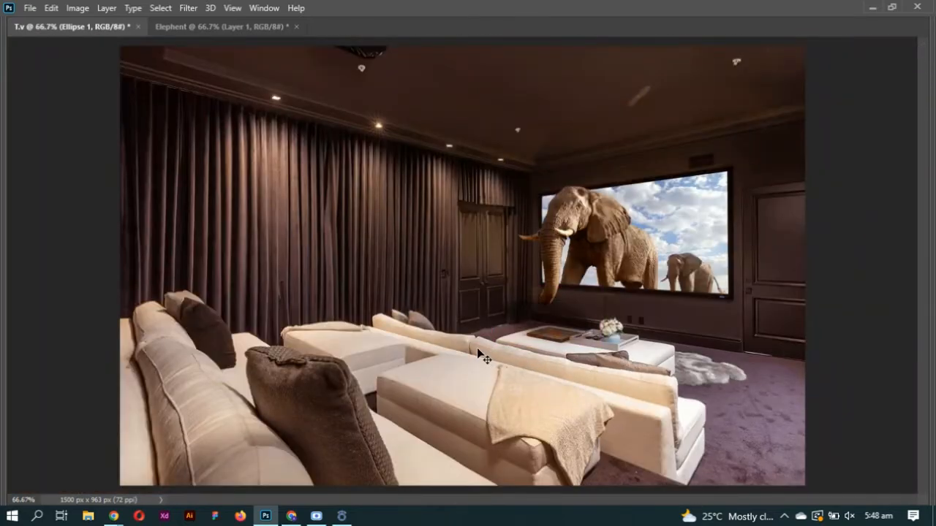
key("ctrl+minus")
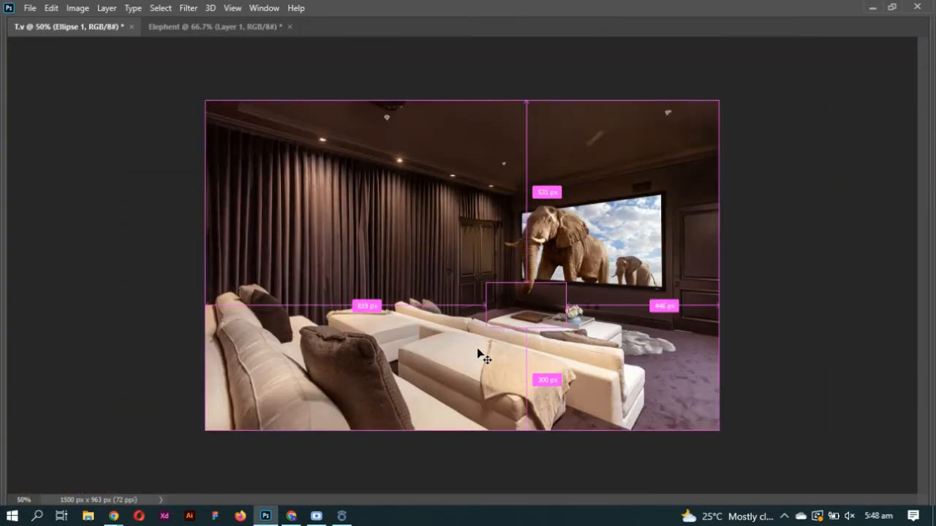
key("ctrl+plus")
key("ctrl+plus")
key("ctrl+t")
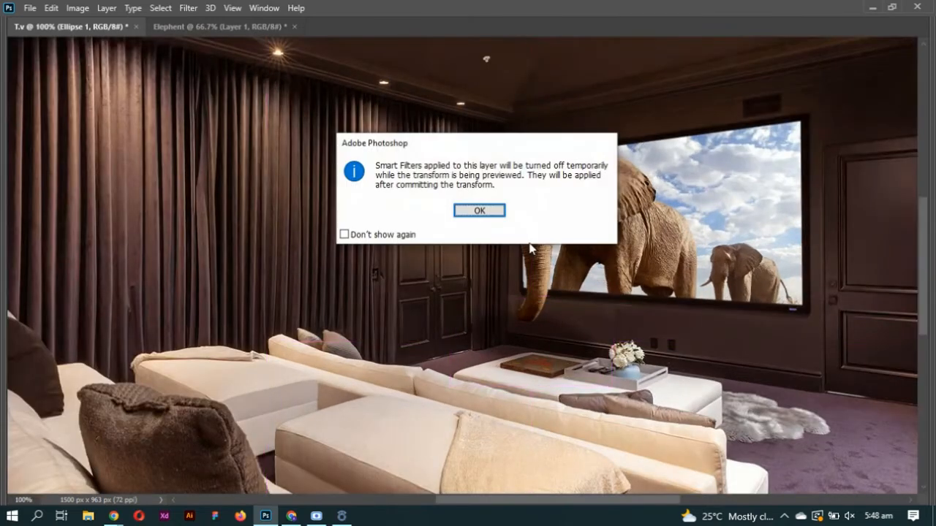
key("Return")
left_click_drag(641, 420, 670, 435)
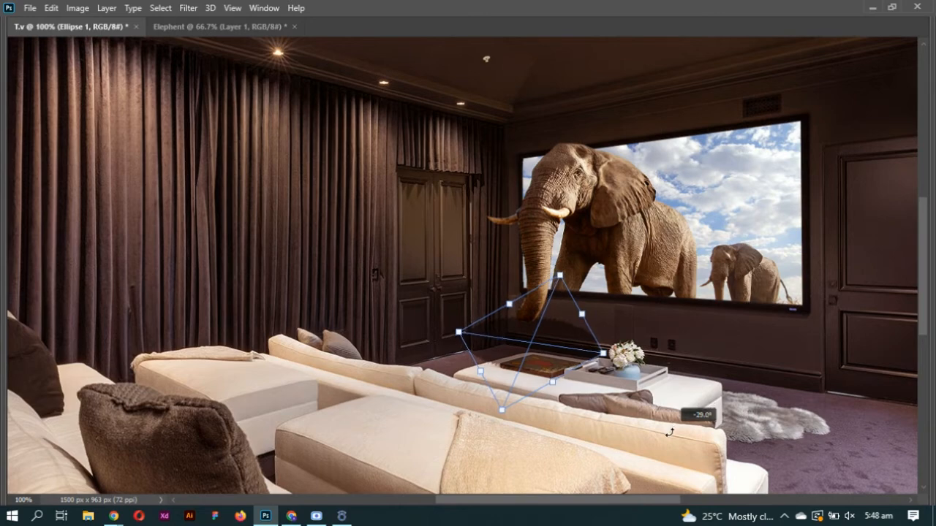
key("Return")
left_click_drag(582, 379, 582, 387)
Set the Ellipse 1 layer's opacity to 50% and place it below Layer 3
scroll(590, 396, "down", 4)
key("Tab")
scroll(513, 348, "up", 1)
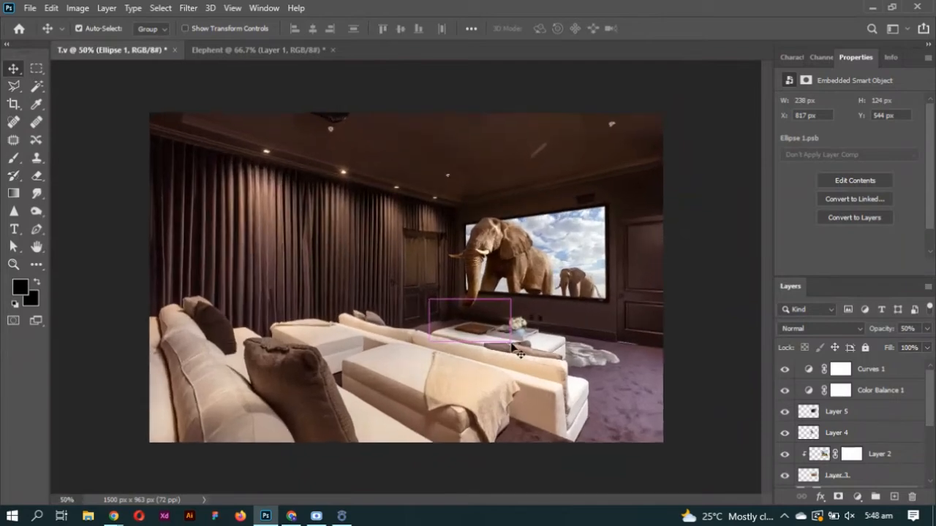
scroll(519, 353, "up", 2)
left_click(533, 290, "ctrl")
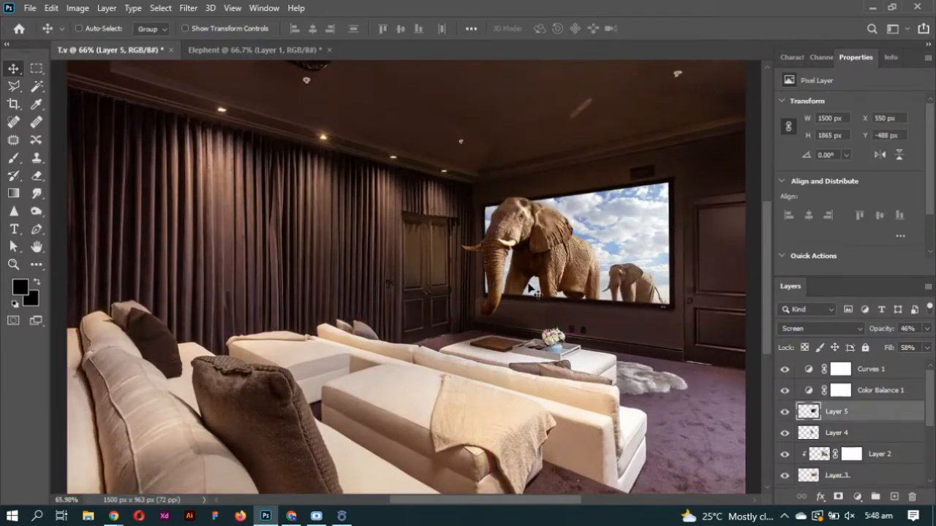
left_click_drag(530, 289, 455, 319)
right_click(519, 237)
left_click(547, 268)
key("ctrl+z")
left_click(794, 59)
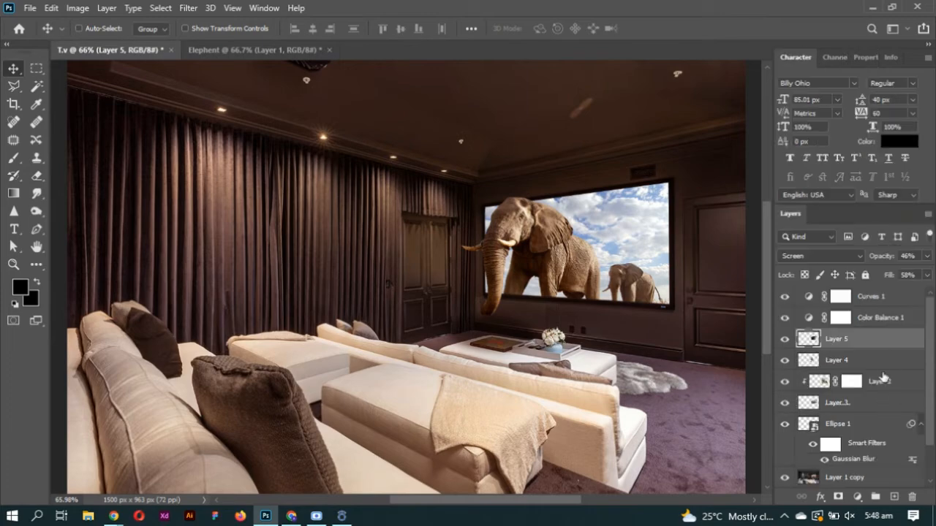
Apply a Curves adjustment directly to Layer 4, lowering the middle of the RGB curve slightly
left_click(848, 364)
left_click_drag(619, 341, 484, 387)
key("ctrl+z")
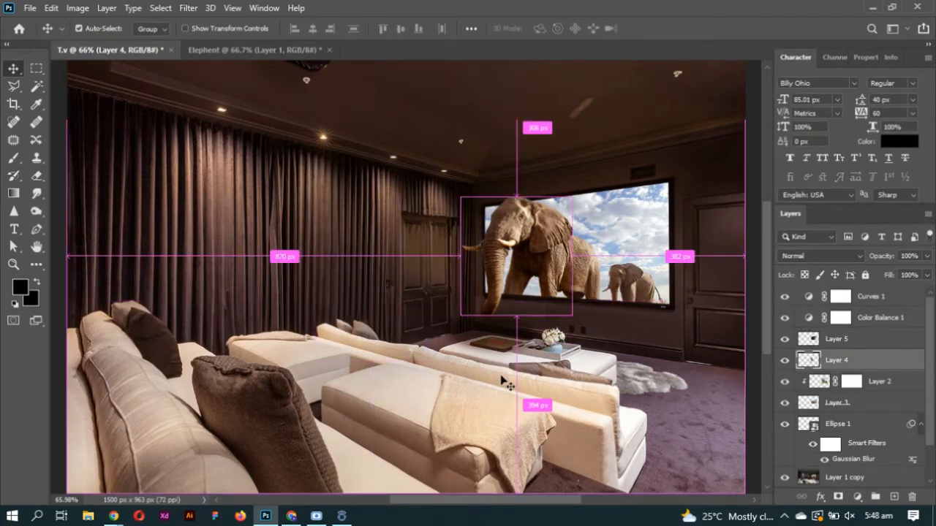
key("ctrl+m")
left_click_drag(419, 64, 881, 73)
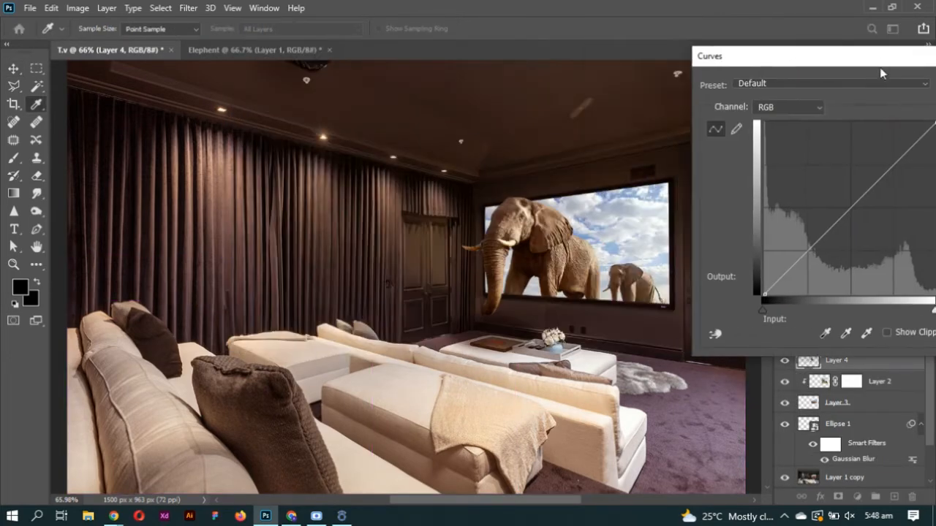
left_click(858, 210)
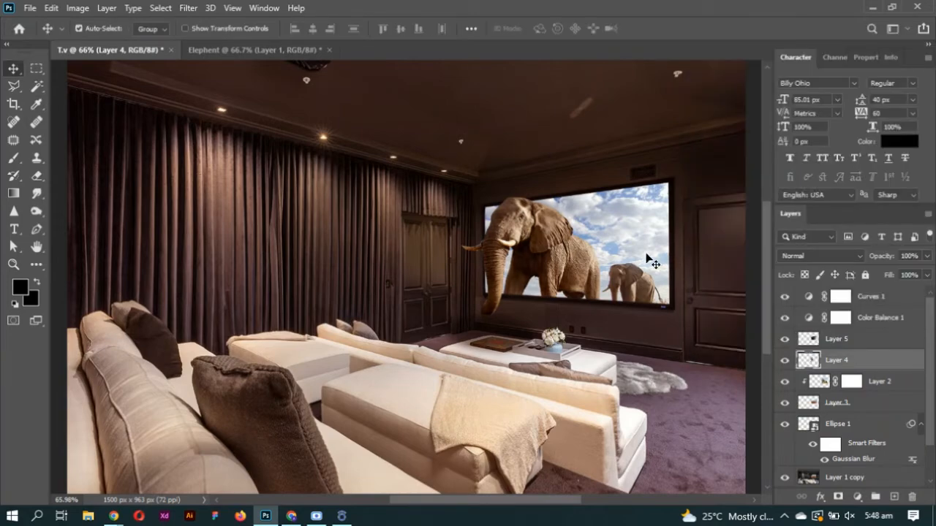
left_click(556, 236, "ctrl")
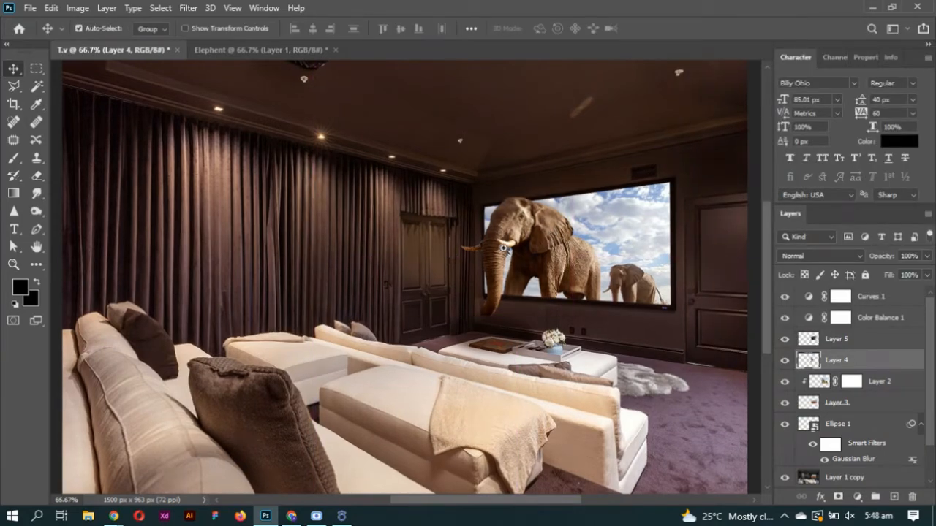
left_click(506, 247, "ctrl")
left_click_drag(516, 268, 444, 243)
key("ctrl+plus")
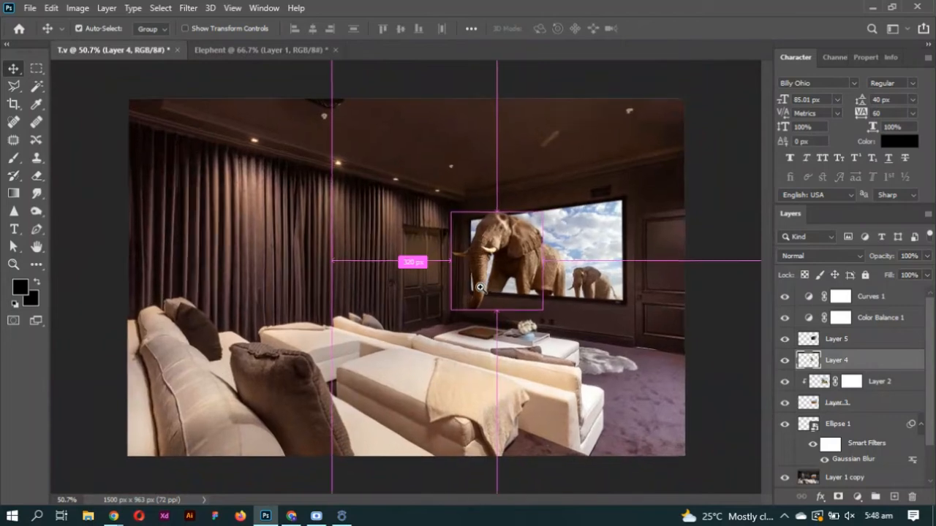
key("ctrl")
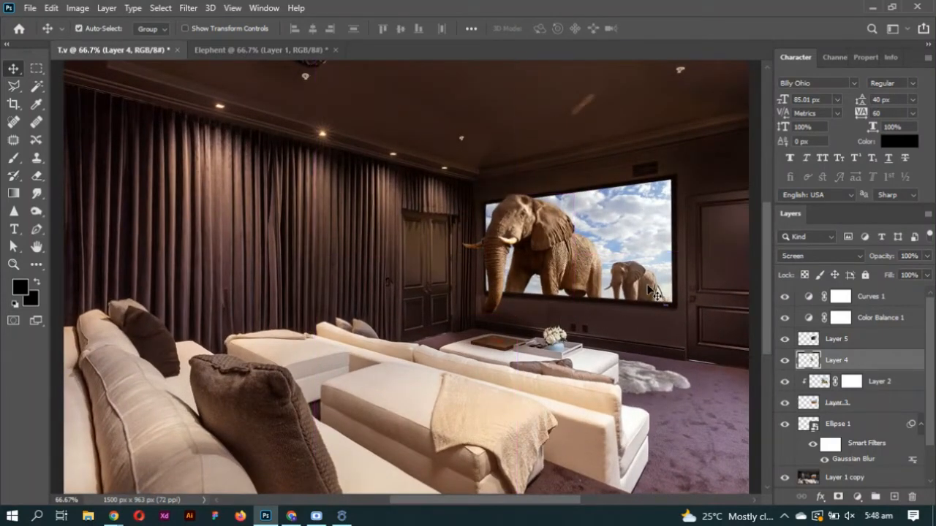
left_click(597, 291, "ctrl+shift")
left_click_drag(600, 291, 651, 313)
key("ctrl+z")
Select Layer 5, Layer 4 and Layer 2 together and move them slightly up on the TV screen
left_click(829, 378, "shift")
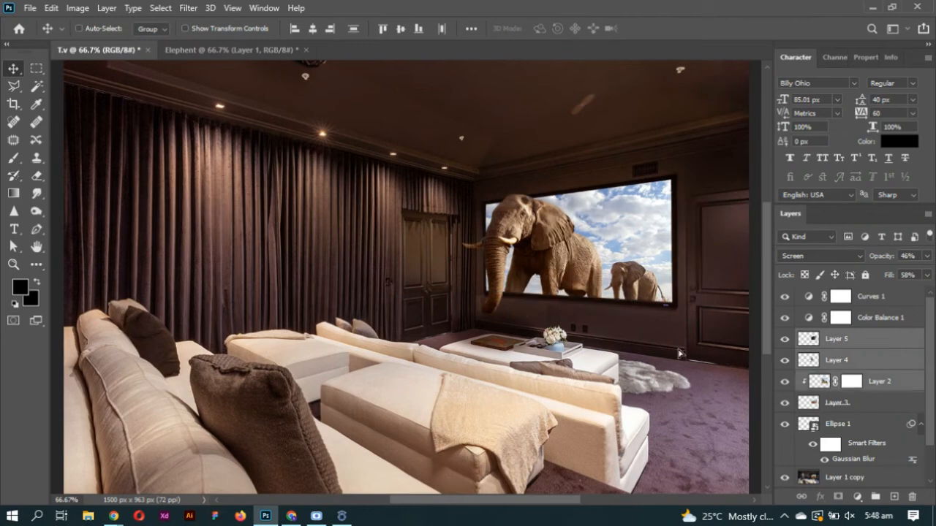
left_click_drag(678, 354, 661, 306)
scroll(559, 194, "up", 5)
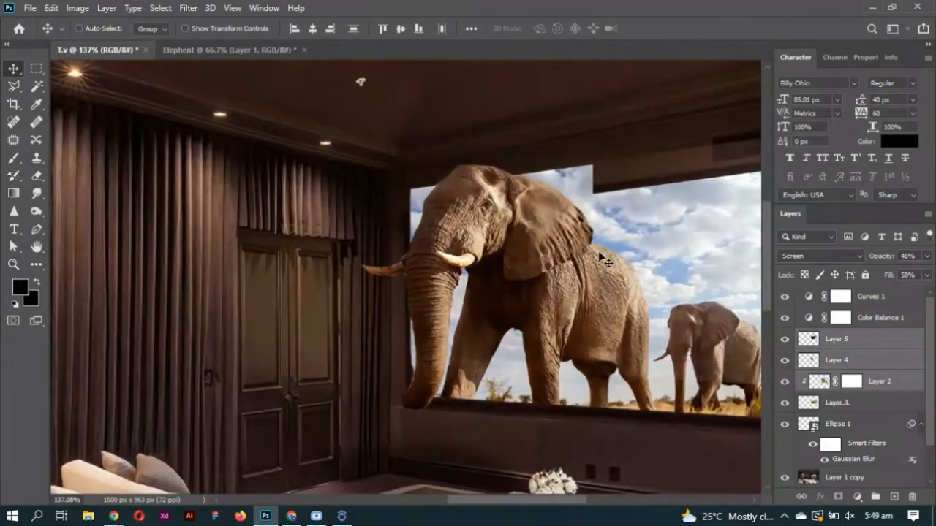
left_click_drag(600, 262, 598, 266)
scroll(629, 292, "right", 4)
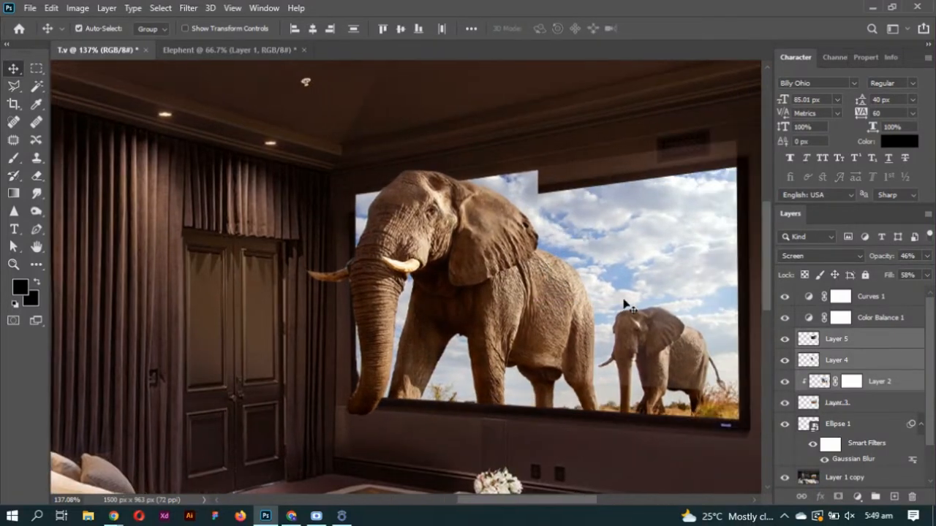
Select the Layer 5 screen glow and stretch its height to 130.52%, keeping its width
right_click(668, 330)
left_click(680, 335)
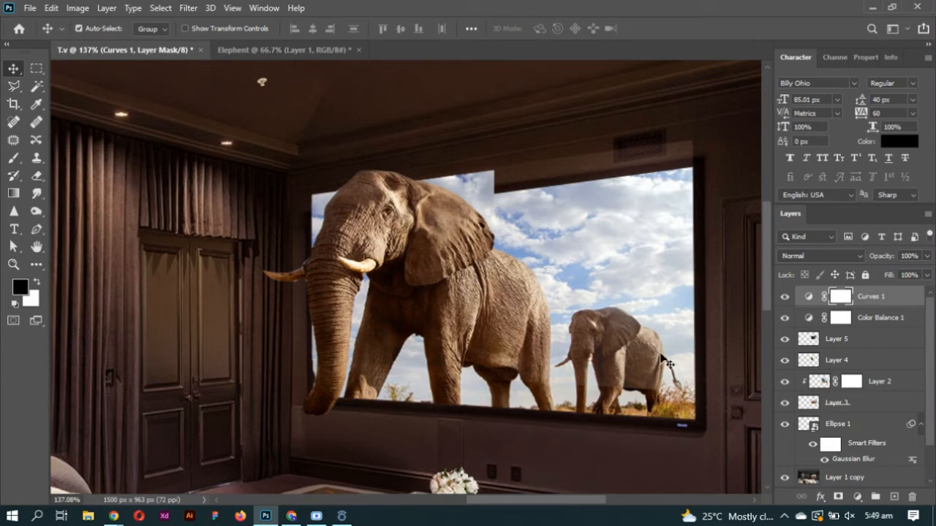
right_click(666, 362)
left_click(680, 385)
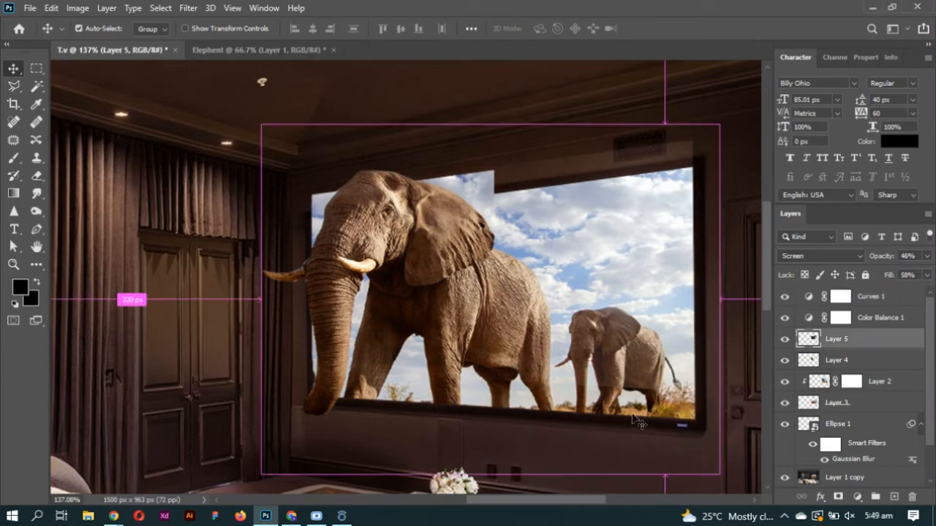
key("ctrl+t")
scroll(570, 329, "down", 8)
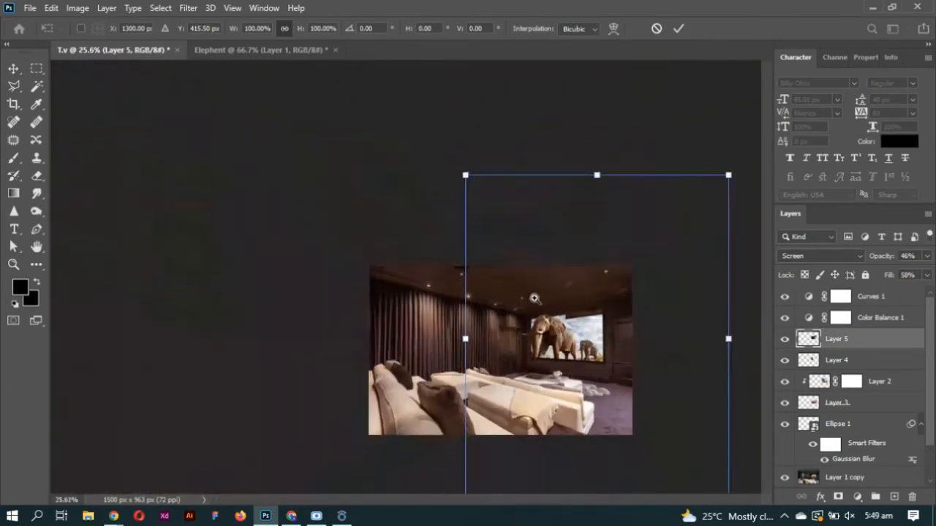
left_click_drag(513, 431, 520, 347)
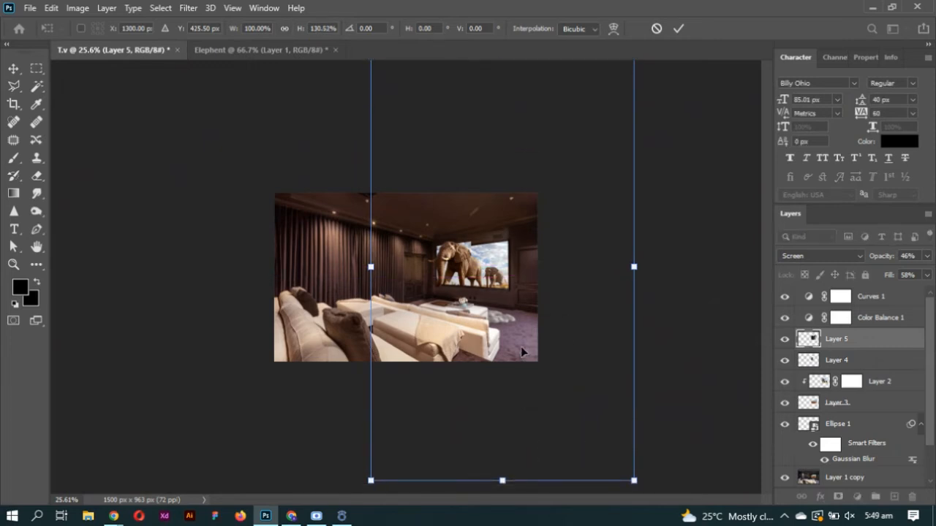
key("Return")
key("ctrl+plus")
key("ctrl+plus")
key("ctrl+plus")
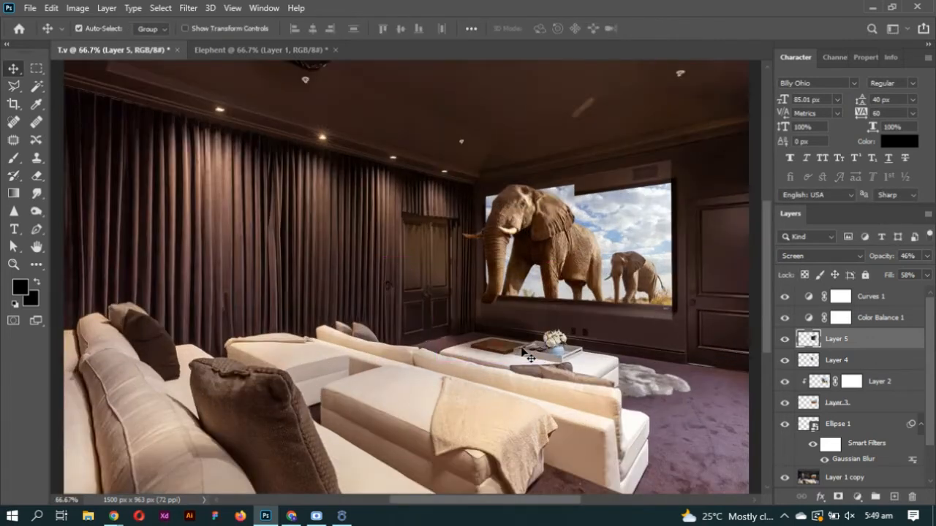
scroll(533, 211, "right", 1)
key("ctrl+plus")
scroll(426, 251, "right", 1)
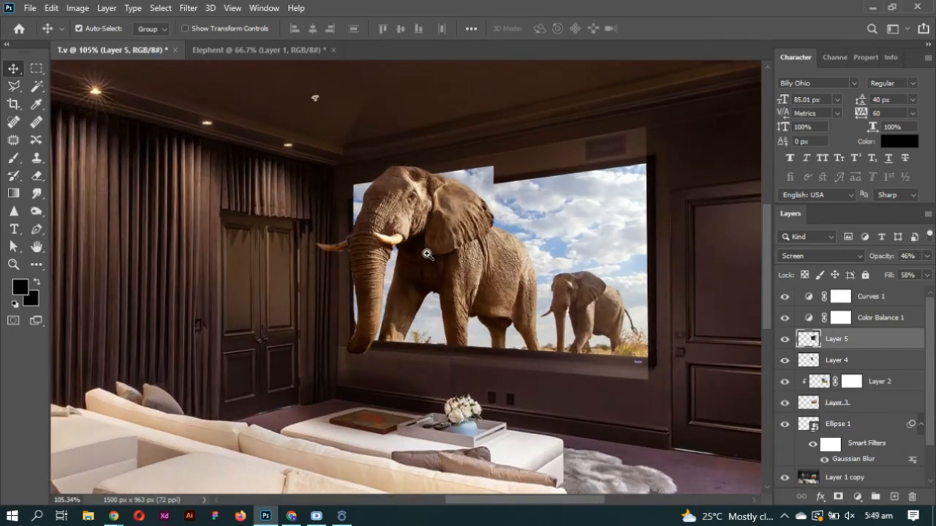
Erase the excess sky on Layer 4 beside the elephant's forehead, above the TV screen's edge, with a 10 px Eraser
key("ctrl+plus")
right_click(349, 249)
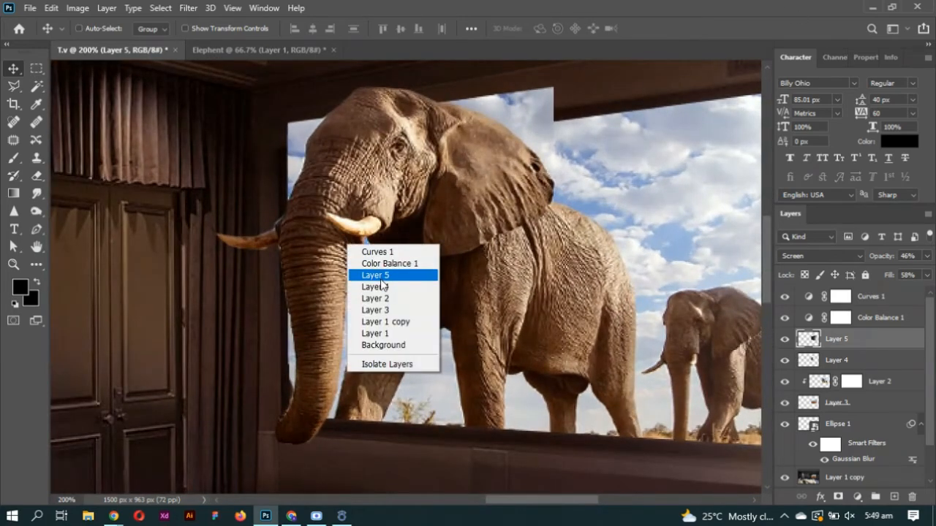
left_click(389, 277)
left_click(853, 365)
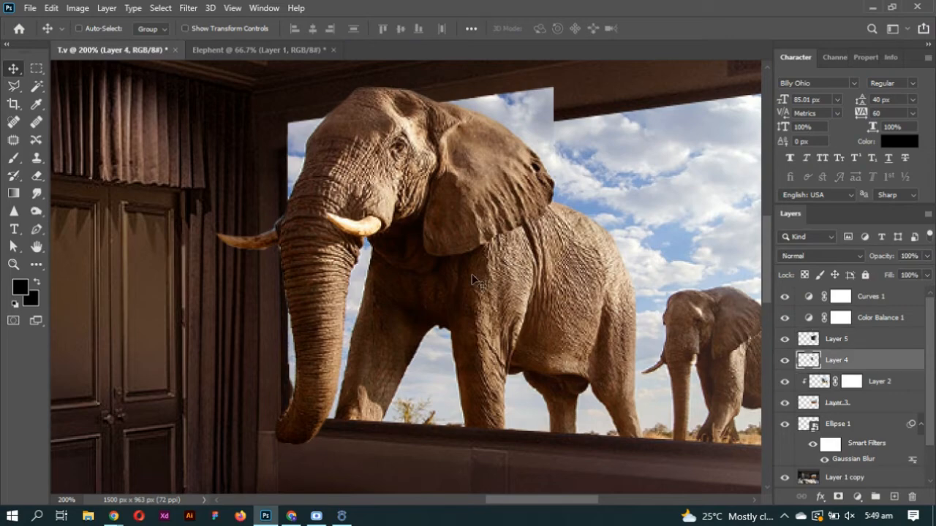
left_click_drag(472, 274, 440, 299)
key("ctrl+z")
left_click(369, 112, "ctrl")
left_click_drag(370, 114, 389, 173)
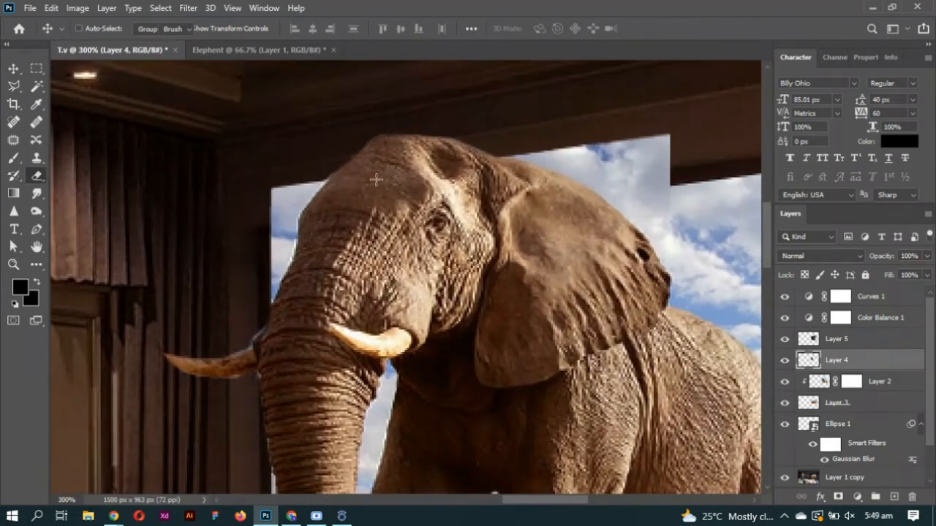
scroll(236, 186, "up", 5)
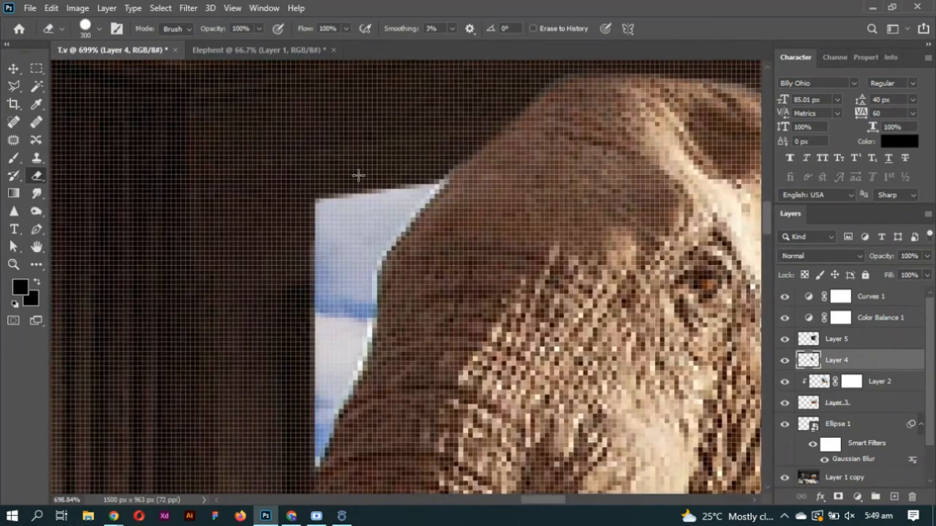
key("bracketleft")
key("bracketleft")
key("bracketleft")
key("bracketleft")
key("bracketleft")
key("bracketleft")
key("bracketleft")
key("bracketleft")
key("bracketleft")
key("bracketleft")
key("bracketleft")
key("bracketleft")
key("bracketleft")
key("bracketleft")
key("bracketleft")
key("bracketleft")
key("bracketleft")
key("bracketleft")
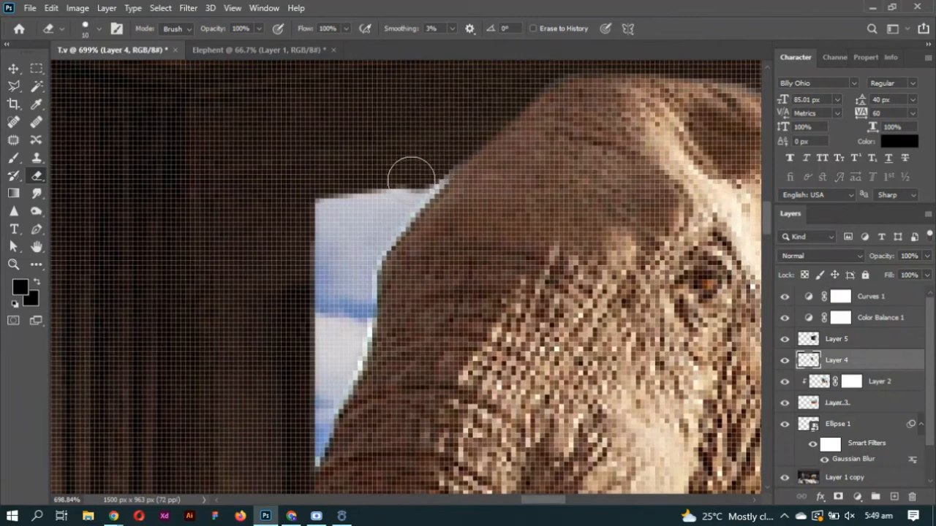
mouse_move(410, 177)
left_mouse_down()
mouse_move(354, 265)
mouse_move(348, 341)
left_mouse_up()
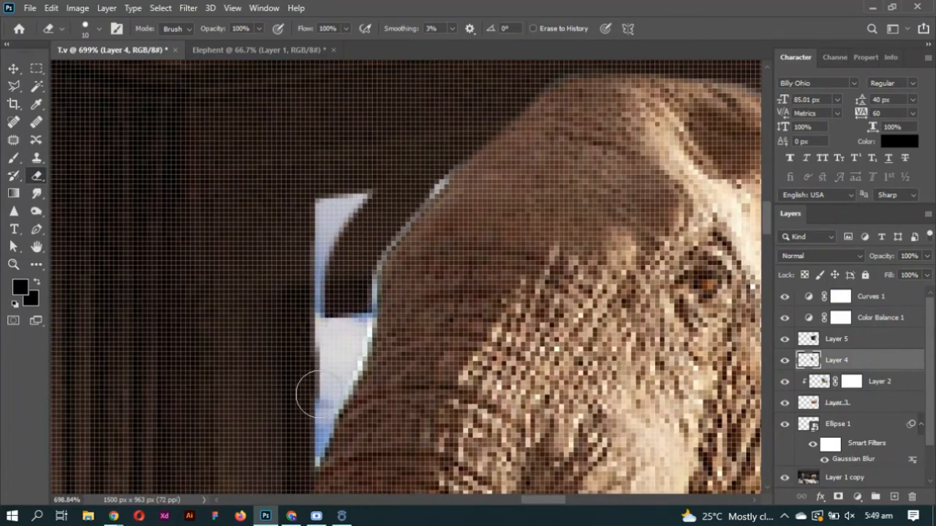
mouse_move(344, 182)
left_mouse_down()
mouse_move(317, 278)
mouse_move(313, 338)
left_mouse_up()
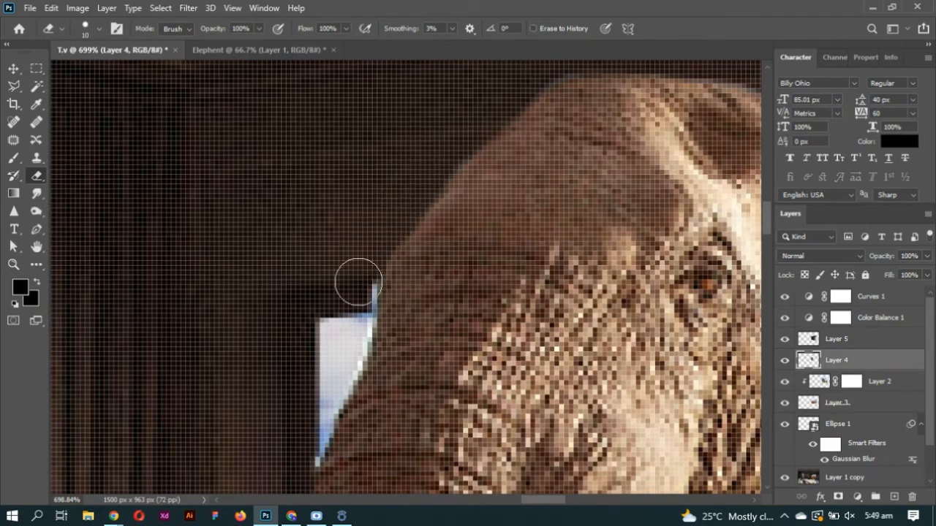
Erase the sky patch on Layer 4 that extends past the screen's upper edge above the elephant's ear, finishing with a 25 px Eraser
scroll(347, 349, "down", 5)
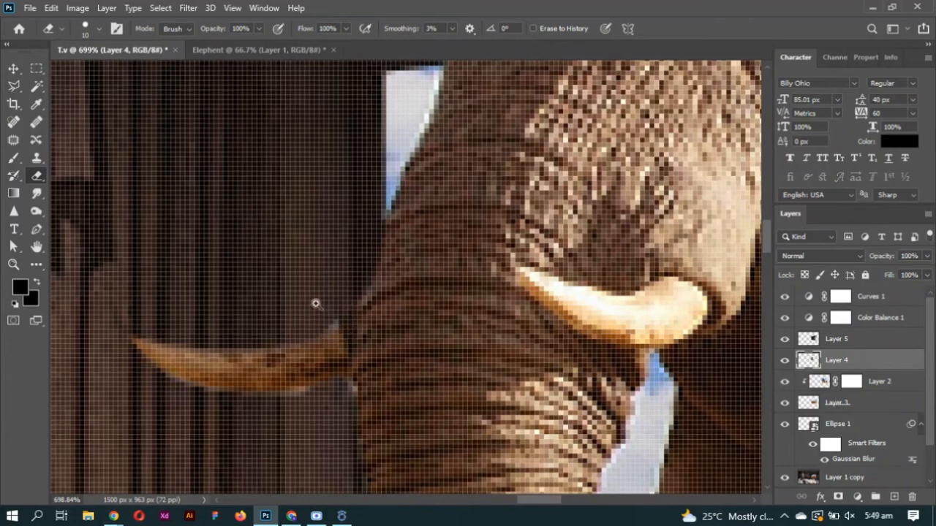
scroll(315, 303, "down", 5)
scroll(547, 106, "up", 5)
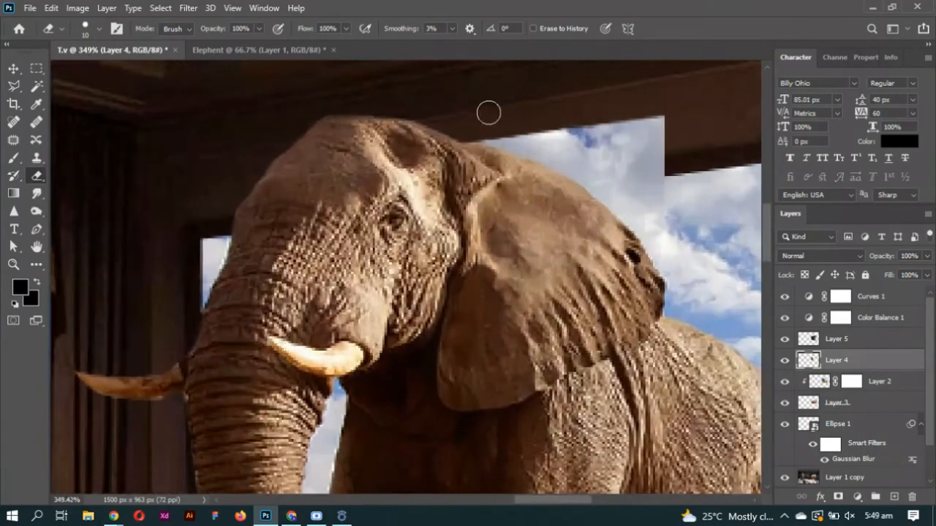
left_click_drag(563, 157, 728, 249)
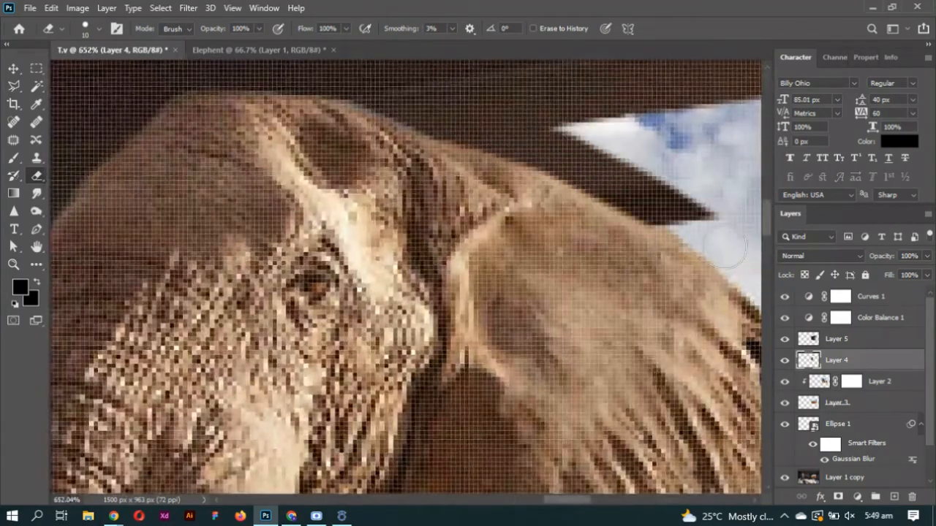
mouse_move(656, 240)
left_mouse_down()
mouse_move(582, 231)
mouse_move(685, 191)
mouse_move(692, 172)
mouse_move(675, 42)
mouse_move(675, 172)
mouse_move(646, 146)
mouse_move(638, 186)
left_mouse_up()
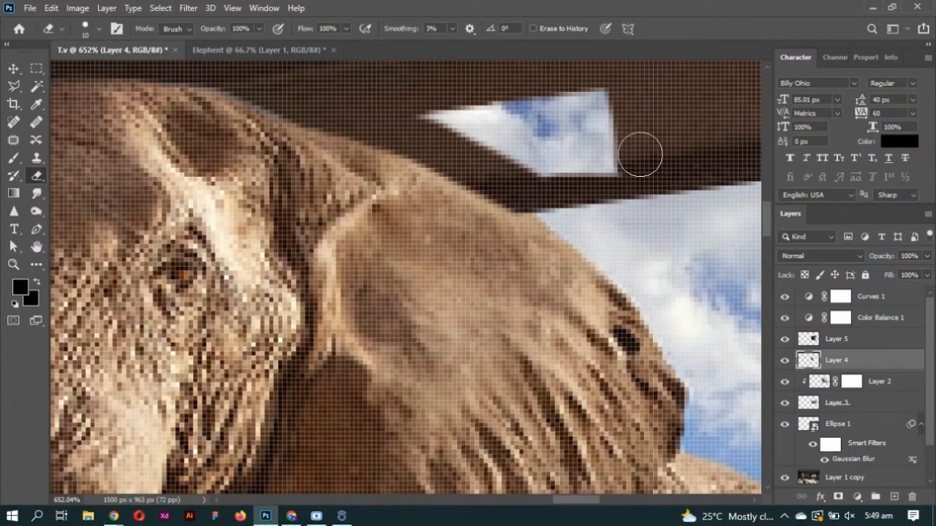
key("]")
left_click_drag(631, 150, 430, 92)
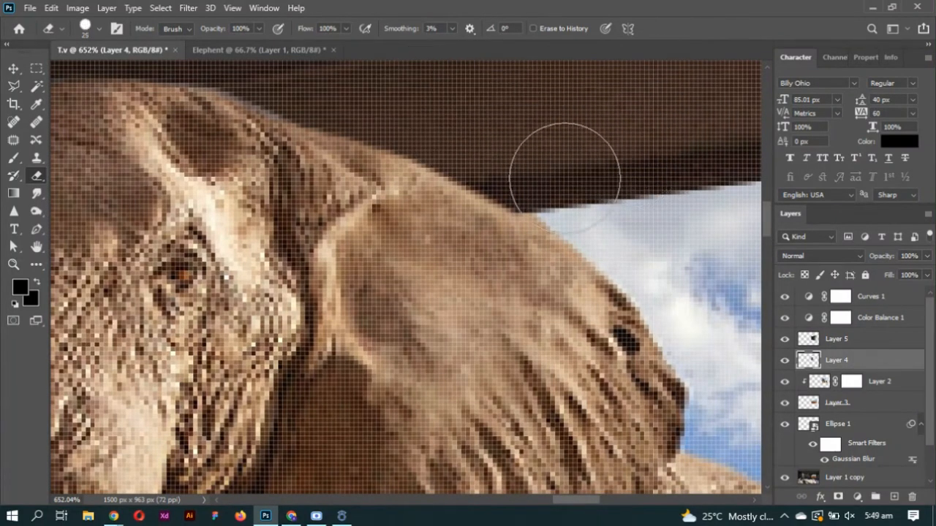
Examine the edges of the trunk and the narrow strip of sky beside it for leftover areas
left_click_drag(564, 177, 481, 157, "ctrl")
scroll(480, 157, "down", 8)
scroll(574, 369, "up", 12)
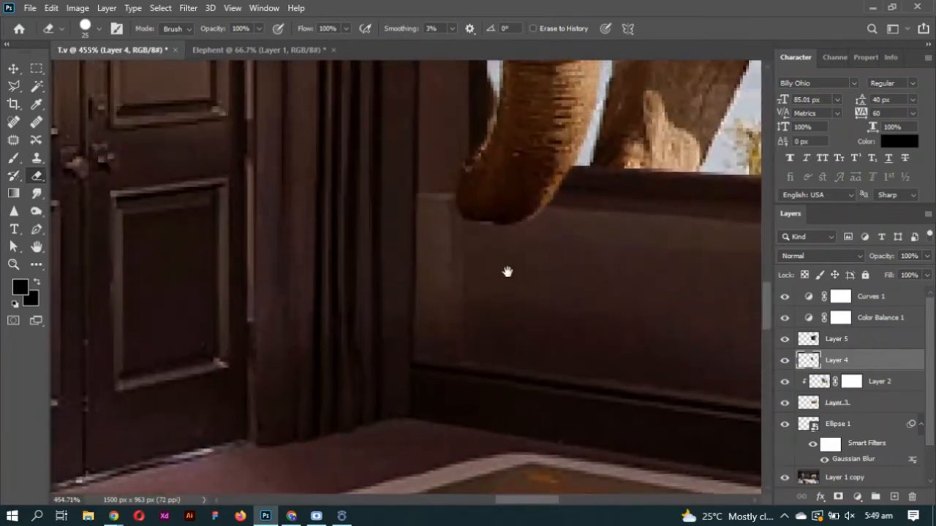
scroll(420, 244, "up", 3)
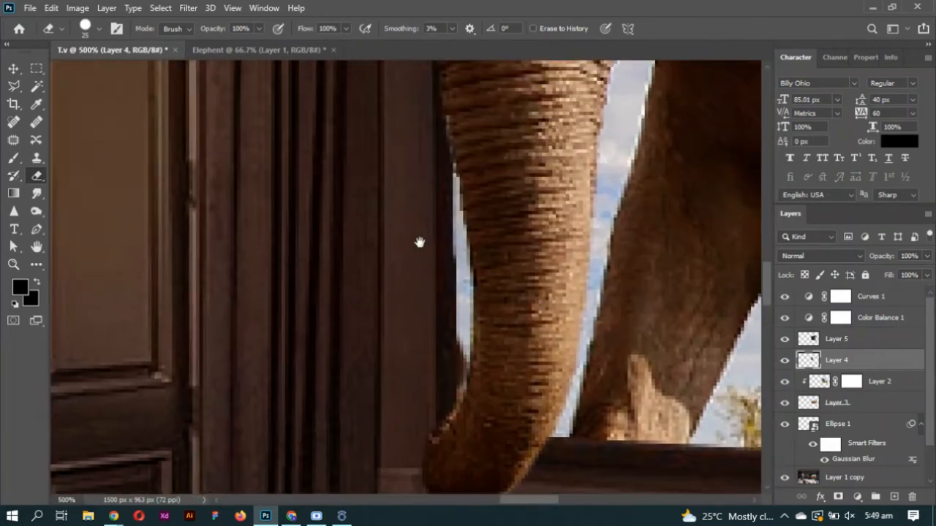
left_click_drag(406, 279, 407, 356)
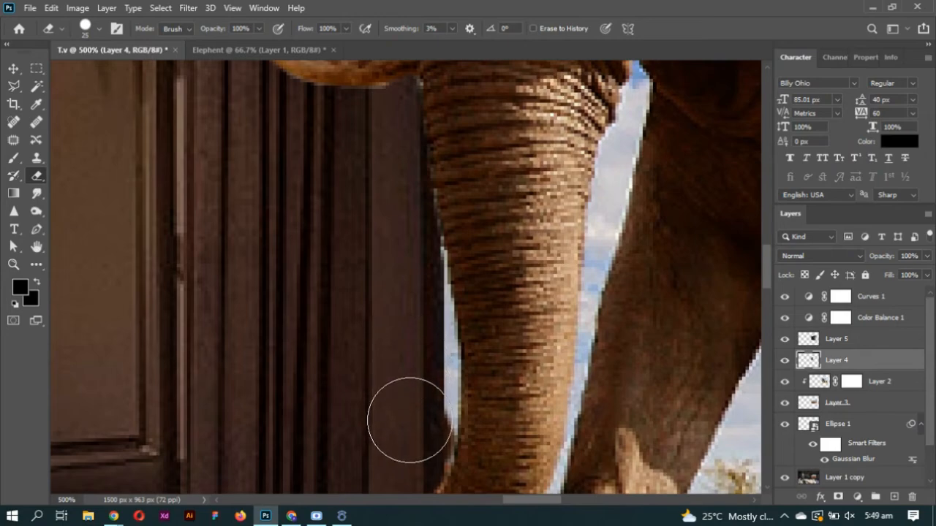
left_click_drag(421, 388, 459, 134)
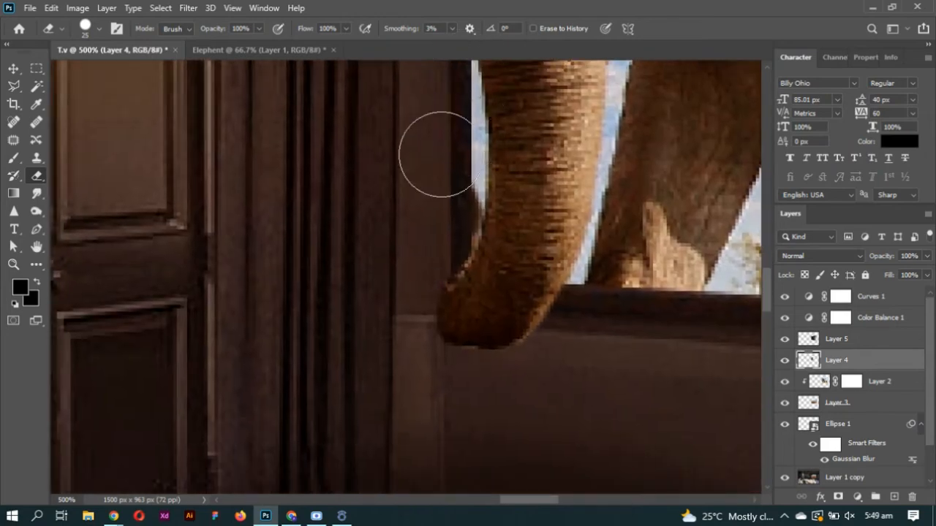
scroll(441, 154, "down", 6)
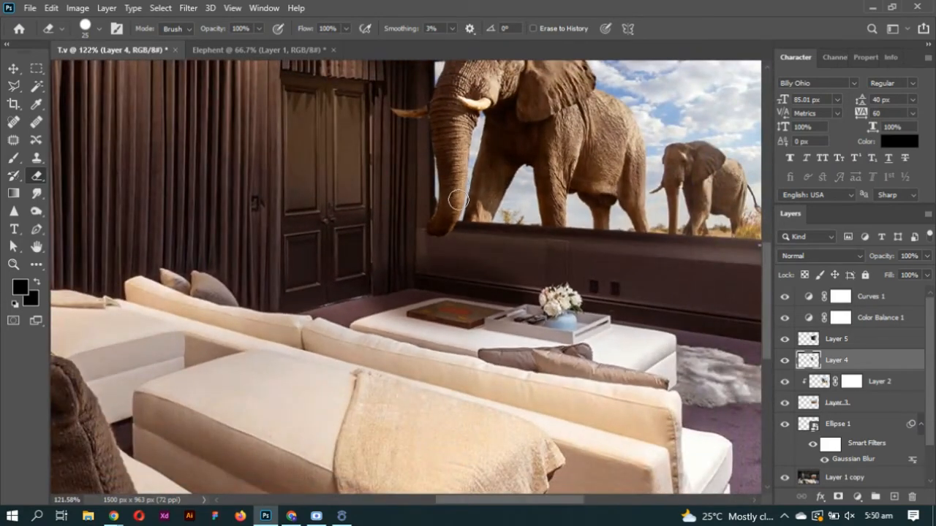
key("v")
scroll(459, 199, "up", 2)
mouse_move(483, 249)
left_mouse_down()
mouse_move(511, 234)
mouse_move(520, 278)
mouse_move(530, 279)
left_mouse_up()
scroll(539, 309, "up", 7)
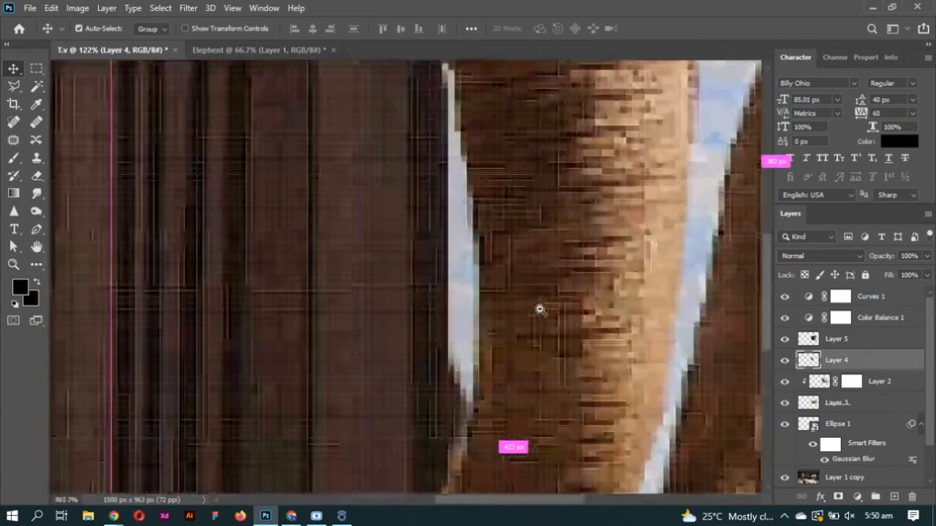
key("e")
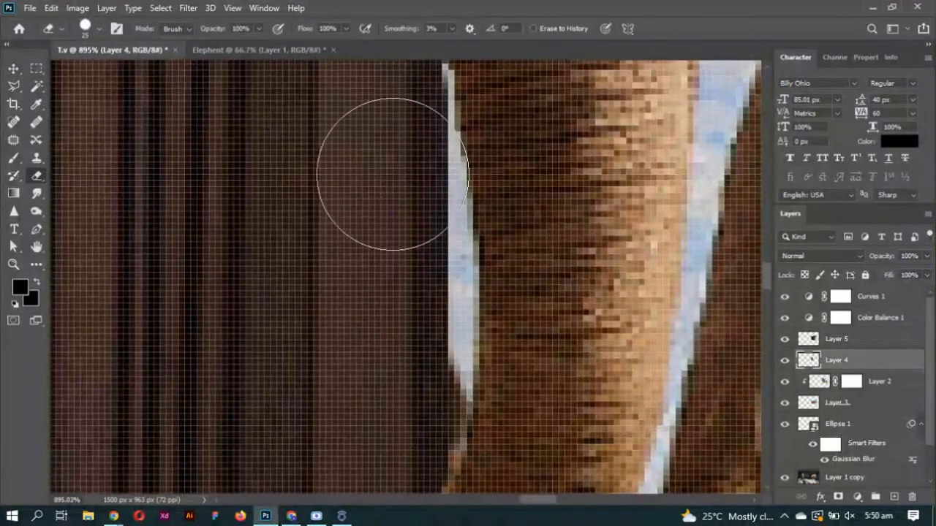
left_click_drag(397, 233, 339, 210)
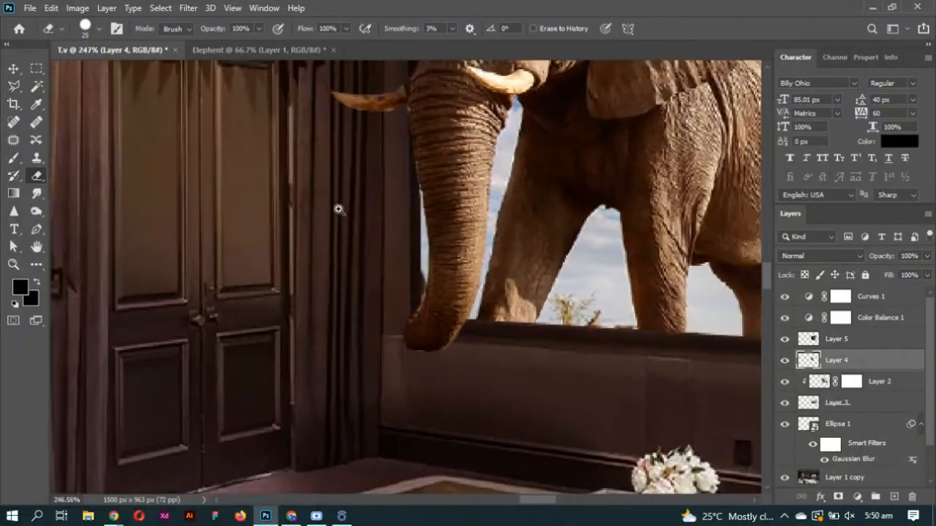
key("v")
mouse_move(623, 258)
left_mouse_down()
mouse_move(647, 240)
mouse_move(641, 267)
mouse_move(563, 254)
left_mouse_up()
scroll(560, 250, "down", 3)
scroll(507, 246, "up", 3)
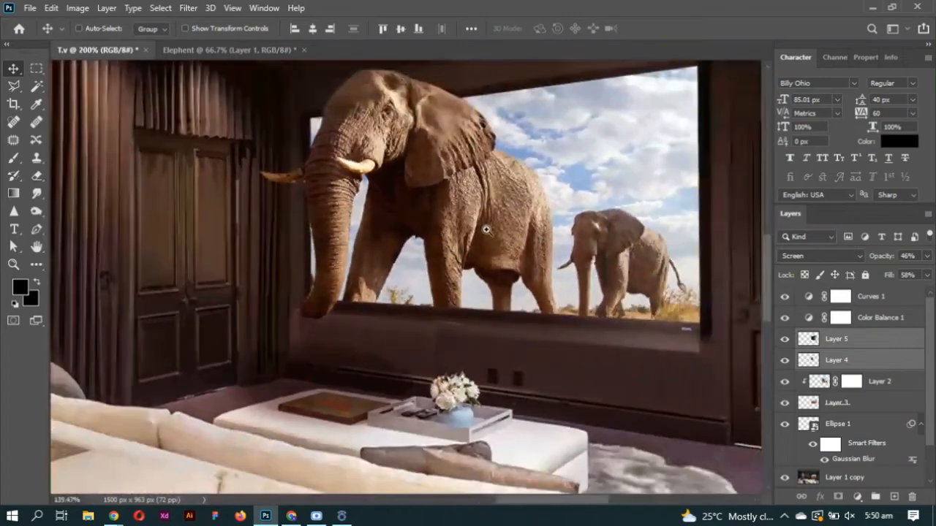
scroll(486, 229, "down", 2)
left_click(882, 387)
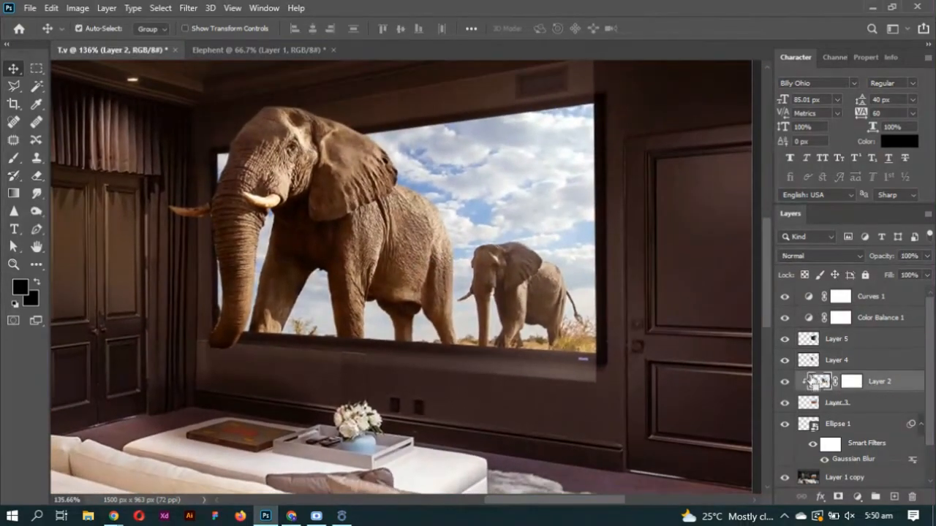
left_click(817, 380, "ctrl")
scroll(578, 299, "down", 2)
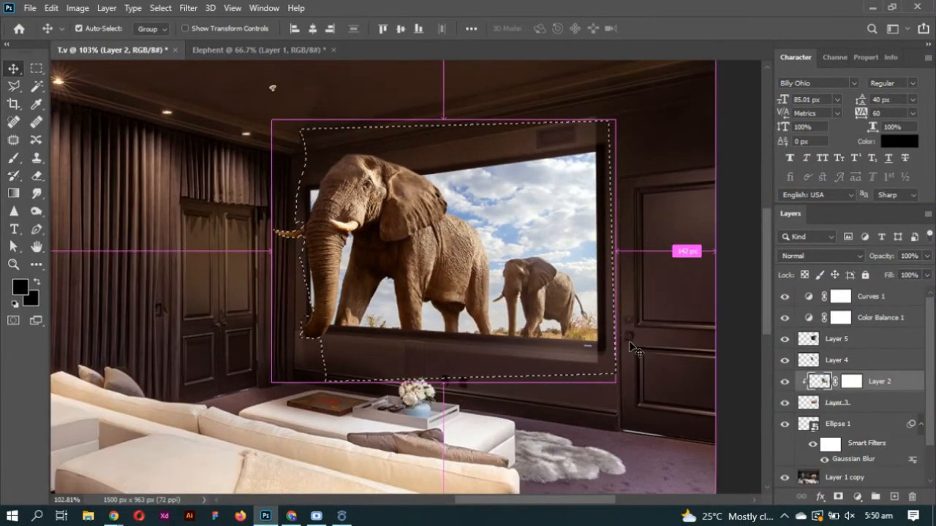
key("ctrl+d")
left_click(813, 407)
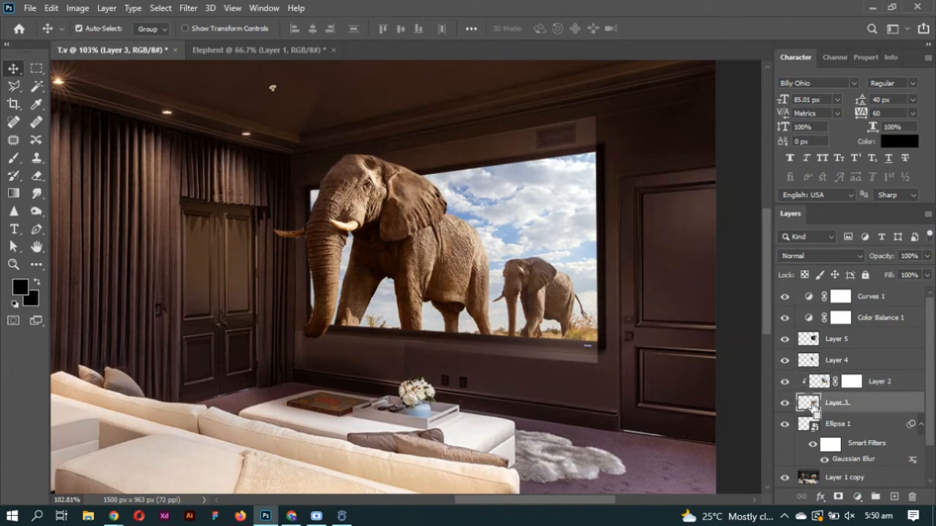
double_click(813, 409)
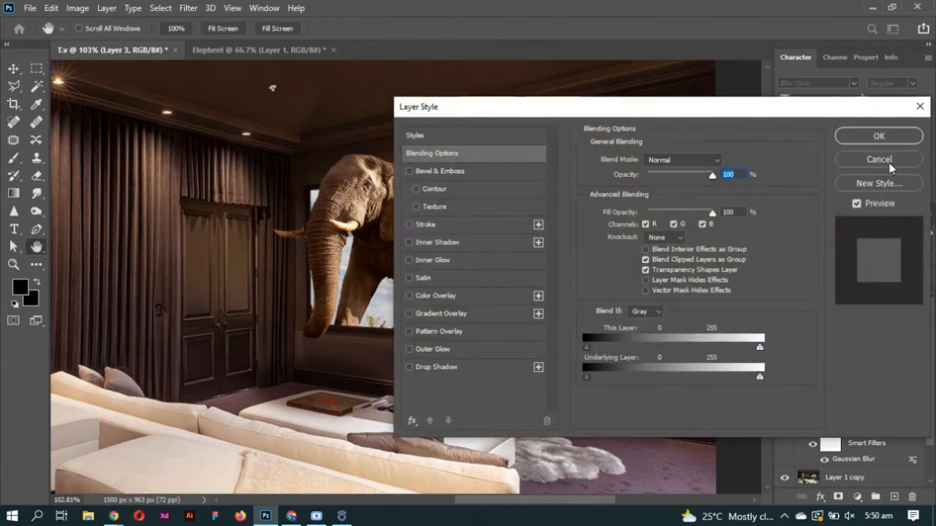
left_click(884, 161)
Erase the Layer 5 glow outside the TV screen with a 300 px Eraser, using the inverted outline of Layer 3 as selection, and deselect
left_click(813, 409, "ctrl")
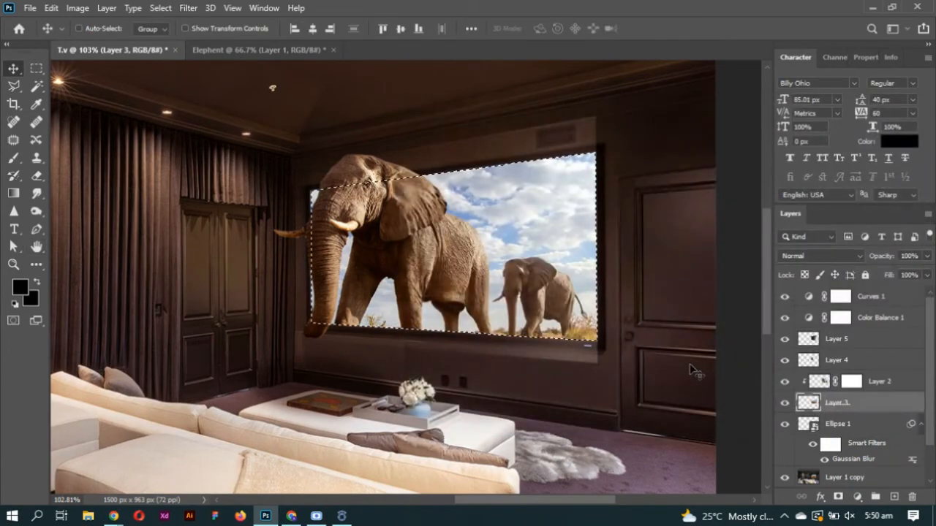
key("e")
left_click(863, 343)
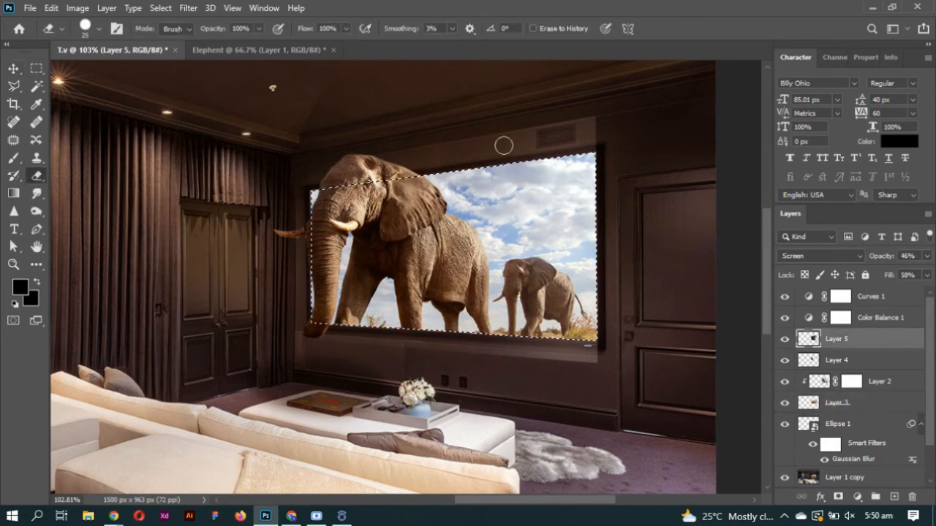
key("bracketright")
key("bracketright")
key("bracketright")
key("bracketright")
key("bracketright")
key("bracketright")
key("bracketright")
key("bracketright")
key("bracketright")
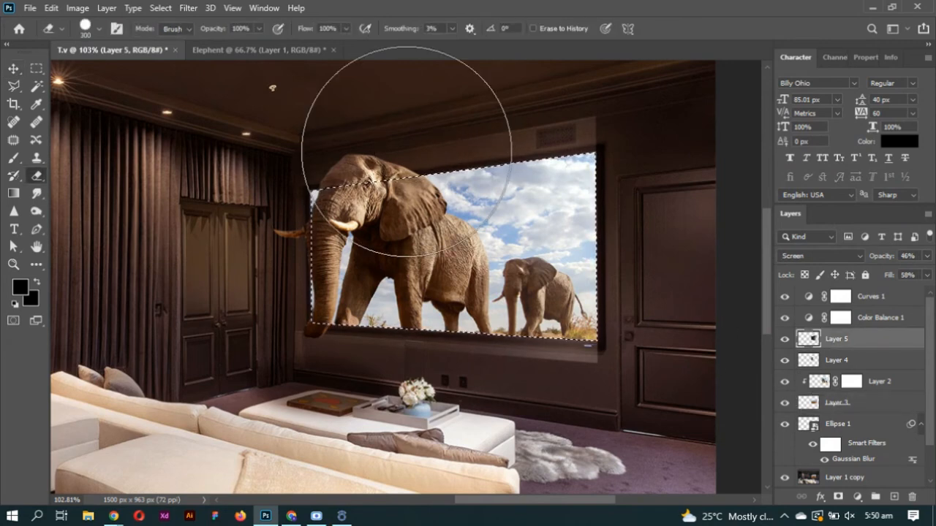
key("ctrl+shift+i")
mouse_move(406, 151)
left_mouse_down()
mouse_move(386, 168)
mouse_move(690, 168)
mouse_move(626, 209)
mouse_move(645, 365)
left_mouse_up()
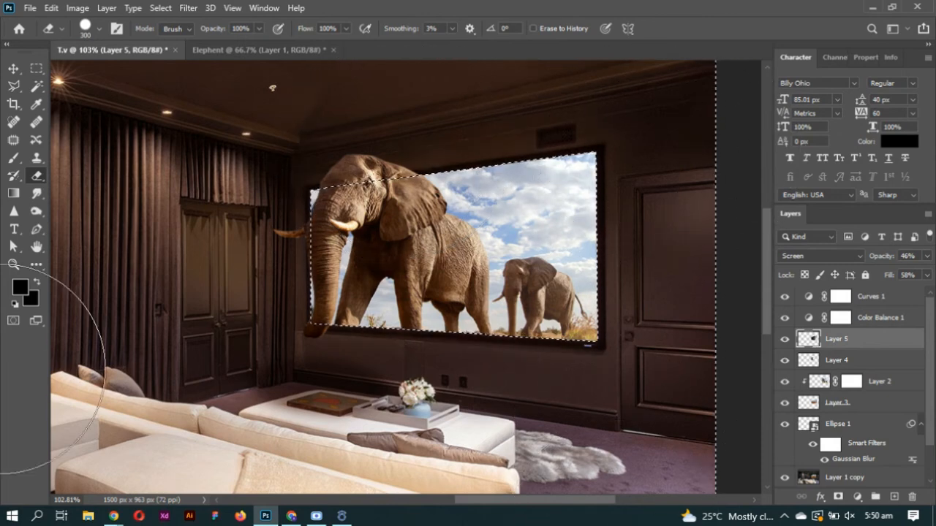
key("ctrl+d")
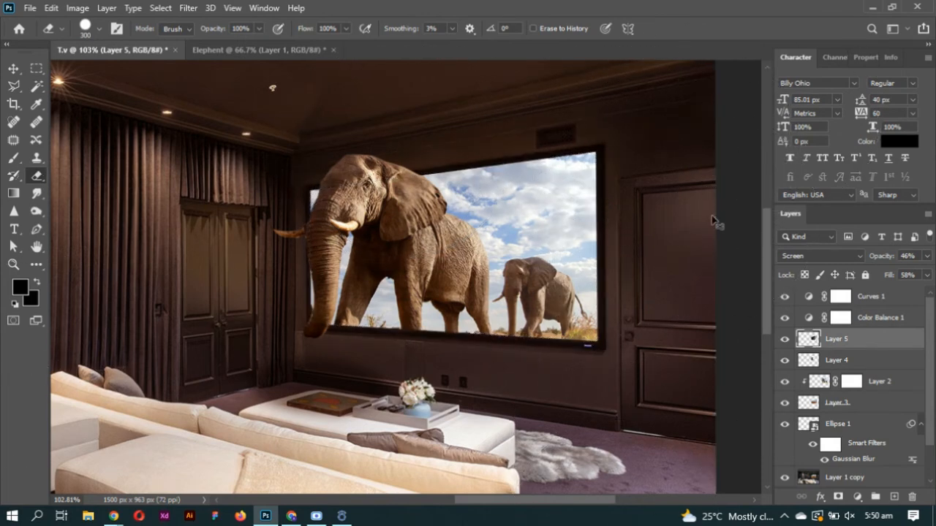
Hide the interface around the canvas and reposition the Ellipse 1 shadow slightly beneath the elephant's trunk
key("v")
scroll(453, 262, "down", 5)
key("Tab")
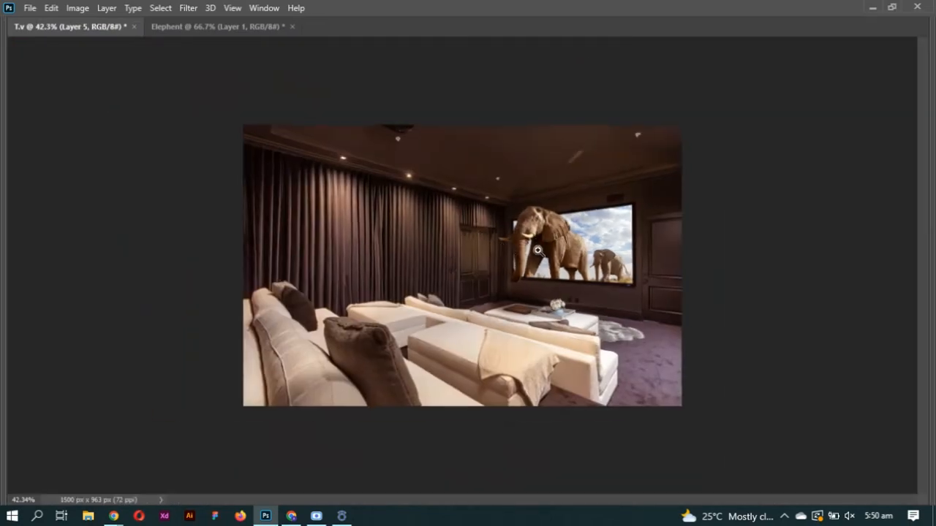
scroll(454, 261, "up", 2)
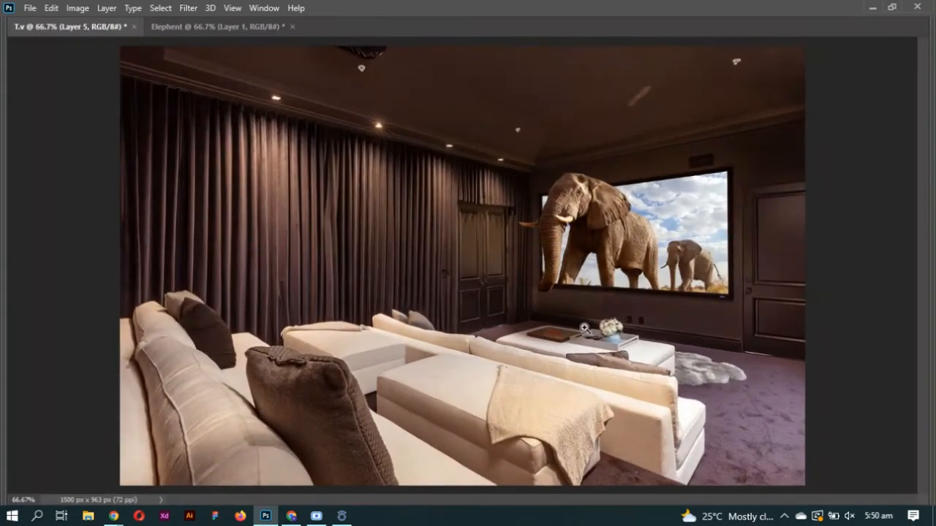
scroll(604, 342, "up", 1)
left_click(594, 343)
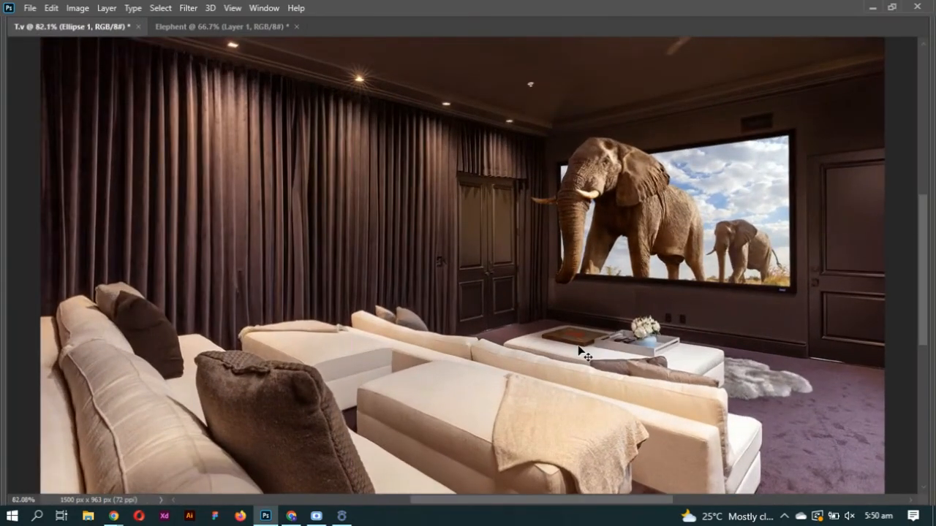
left_click_drag(579, 353, 640, 365)
key("Return")
key("ctrl+t")
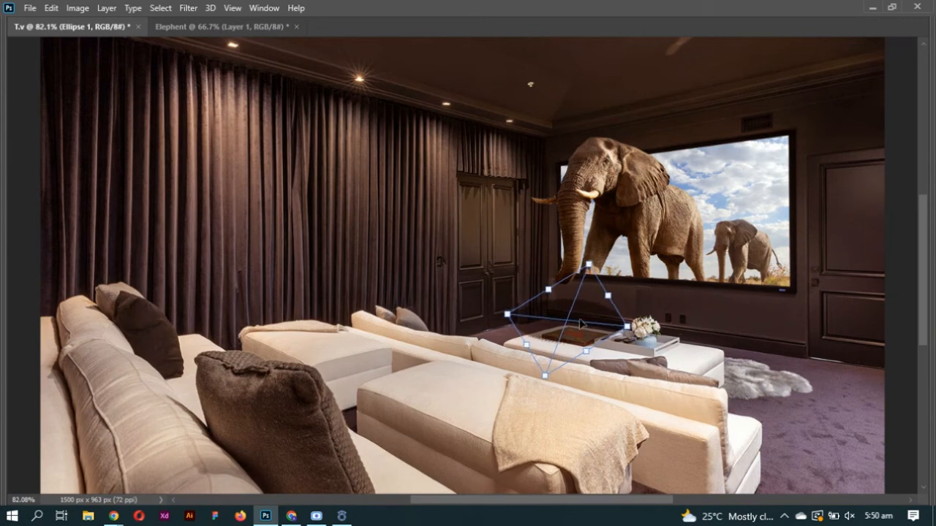
left_click_drag(580, 319, 583, 315)
key("Return")
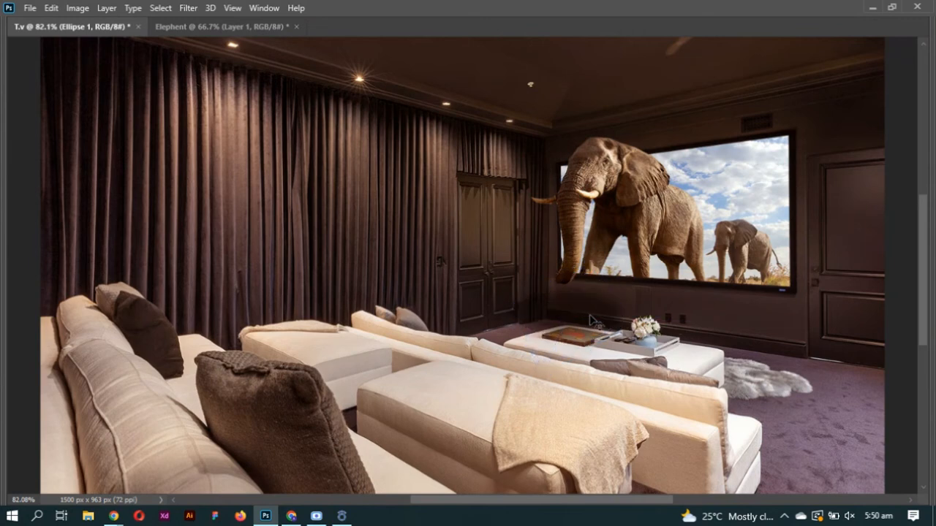
Bring back the hidden interface and set the opacity of the Ellipse 1 shadow layer to 40%
key("Tab")
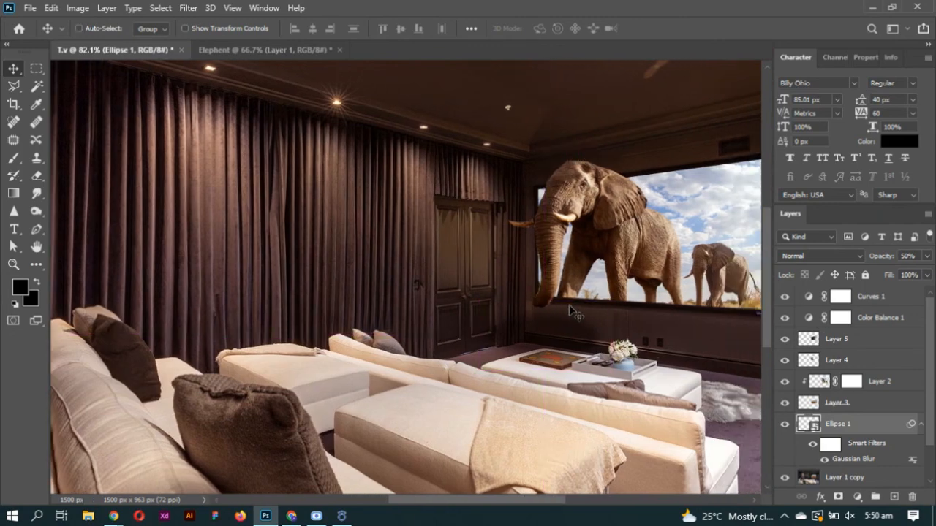
scroll(572, 312, "down", 4)
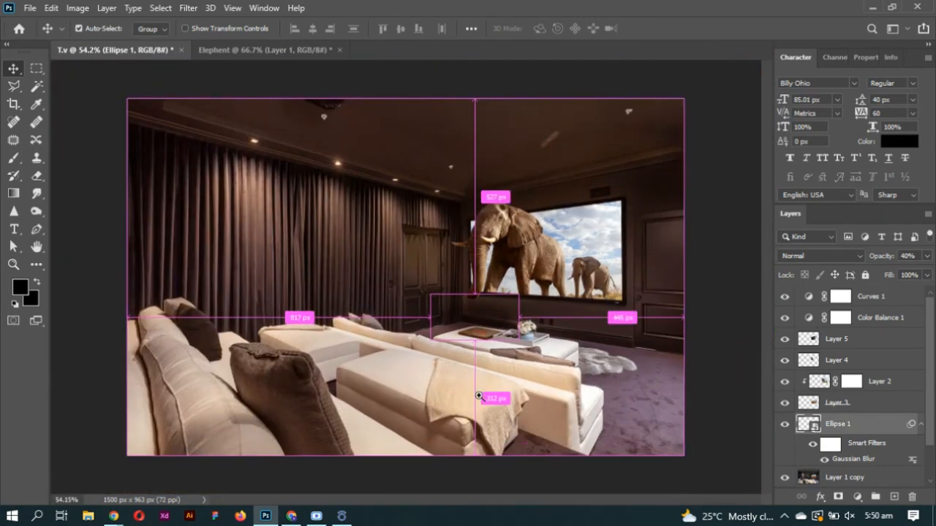
Export the composite for web as a maximum-quality JPEG named 1 in New folder (2)
key("ctrl+alt+shift+s")
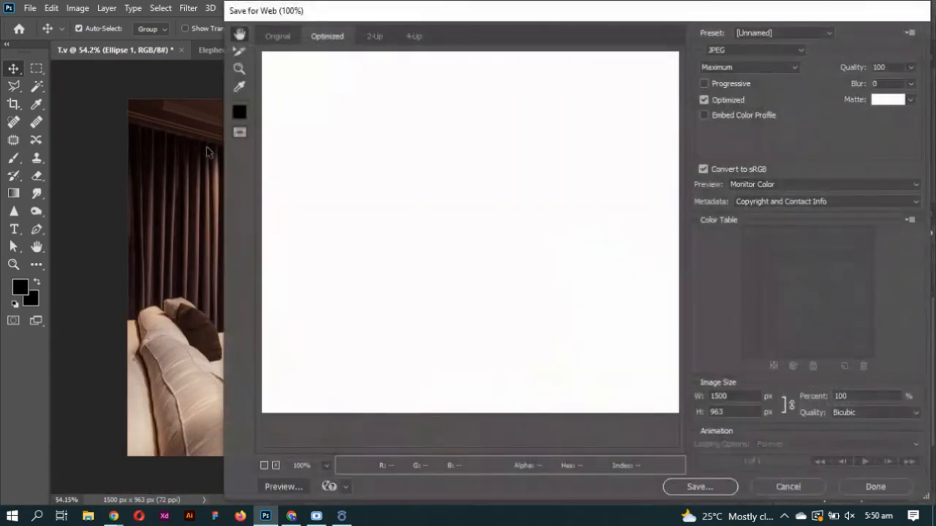
left_click(272, 37)
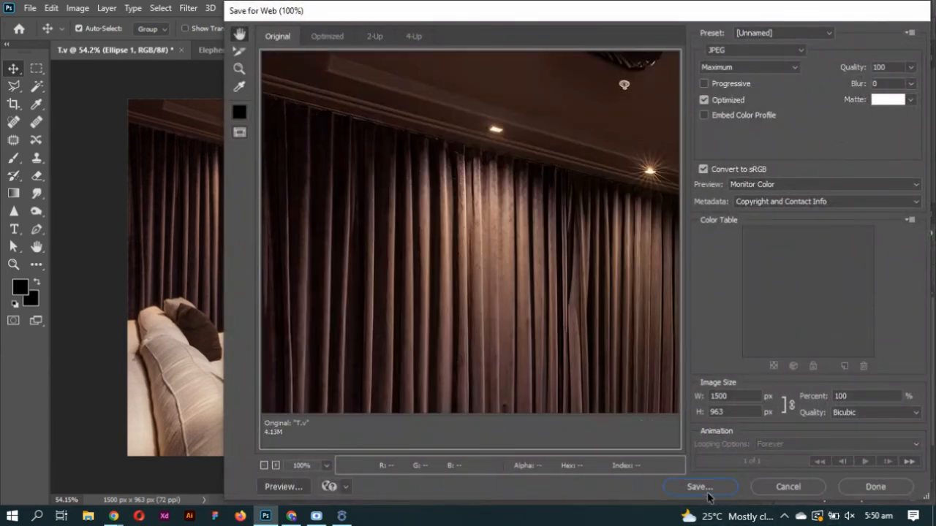
left_click(696, 487)
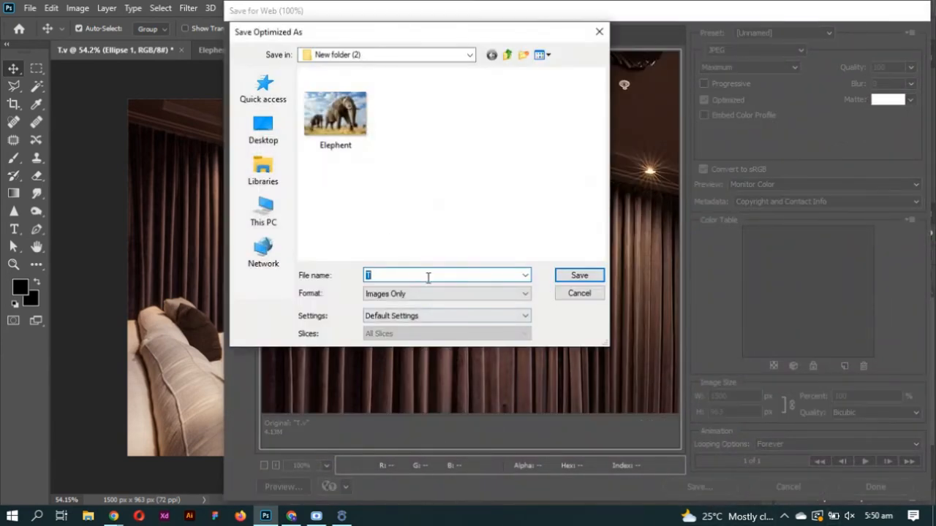
type("1")
key("Return")
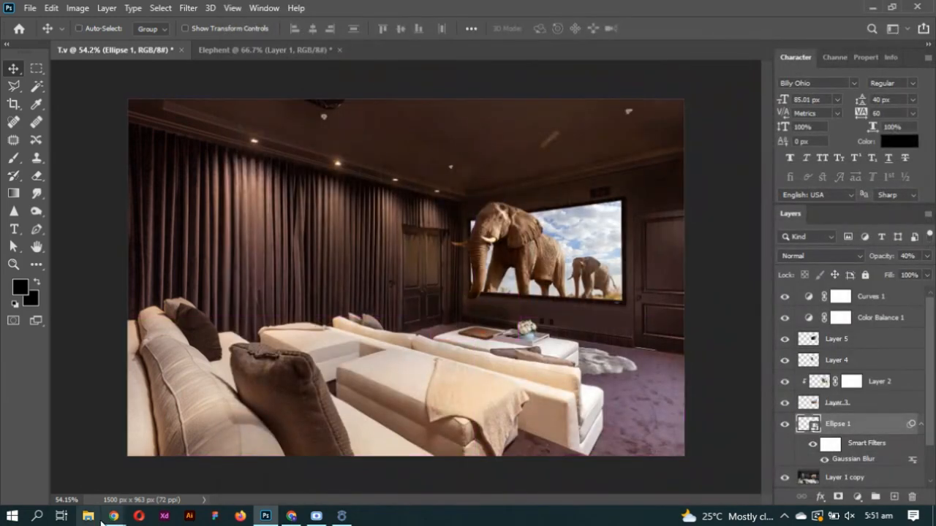
Switch to File Explorer, go to Desktop > Youtube & Instagram > New folder (2), and view the exported image 1 full screen
left_click(89, 516)
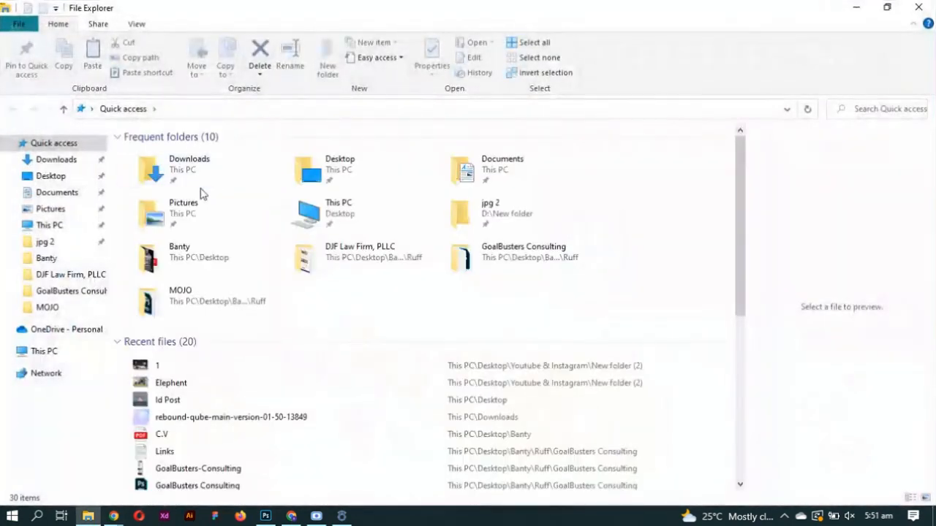
left_click(70, 176)
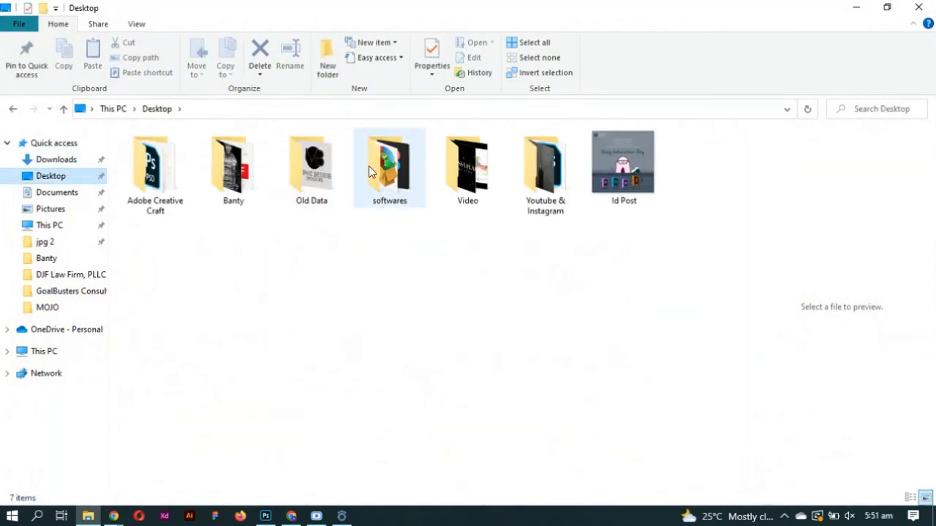
double_click(545, 167)
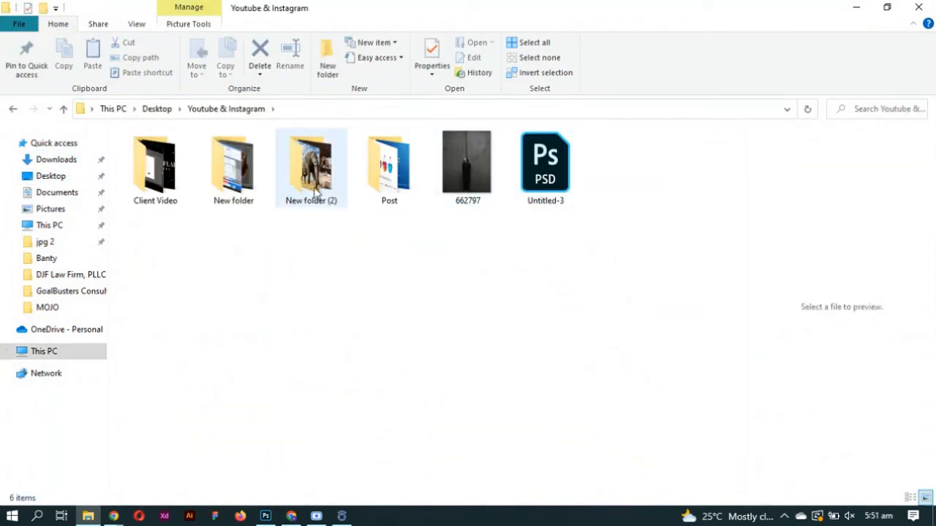
double_click(315, 188)
left_click(213, 211)
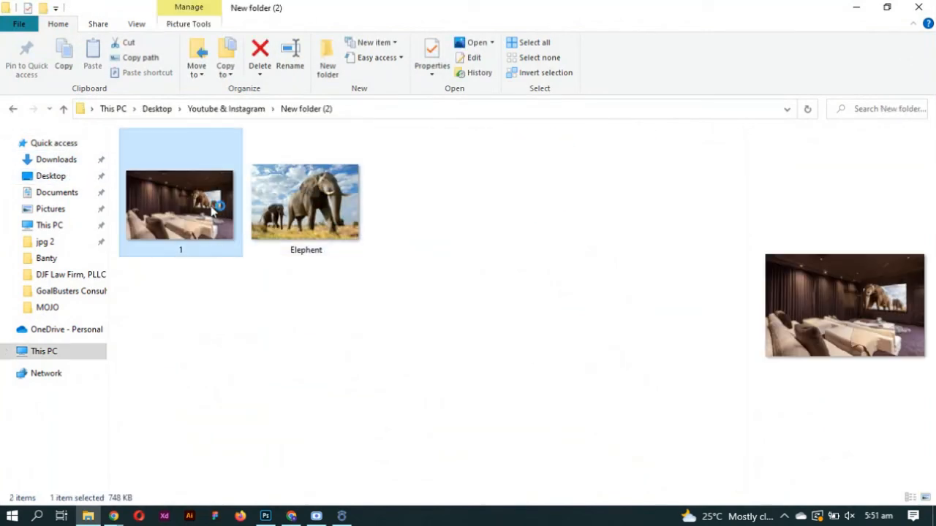
double_click(213, 211)
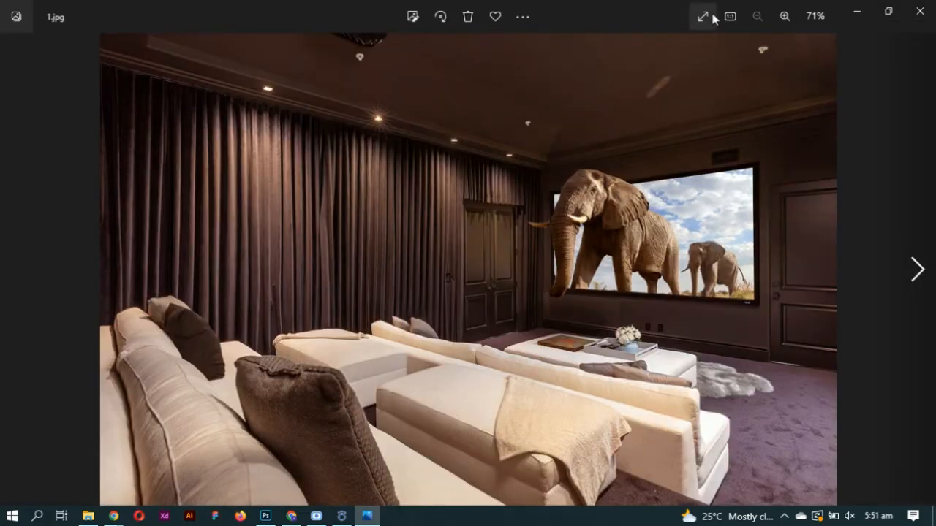
left_click(702, 15)
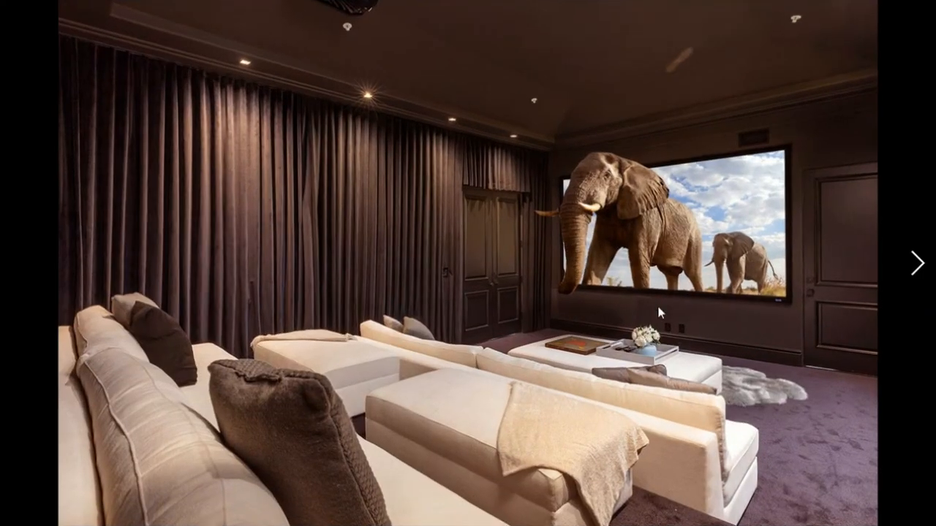
Compare the exported composite with the original Elephent photo by alternating between the two full-screen images
key("Right")
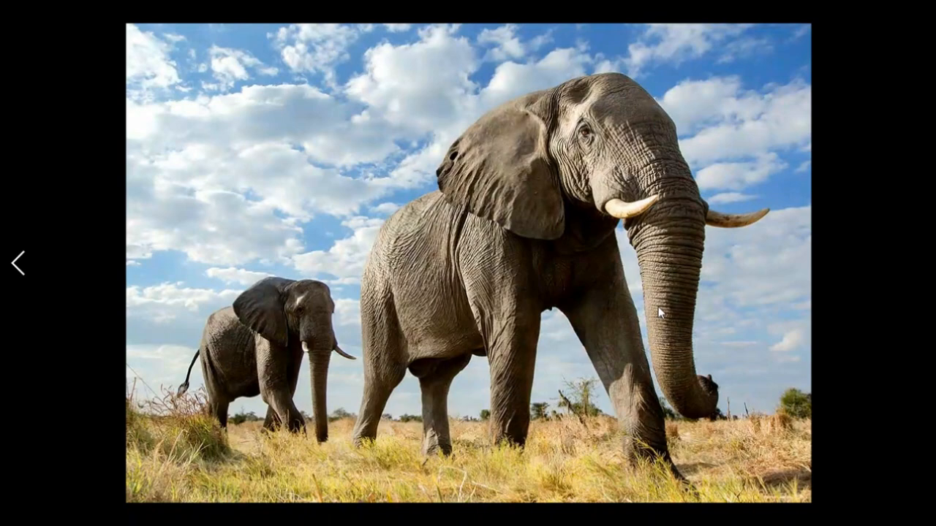
left_click(11, 280)
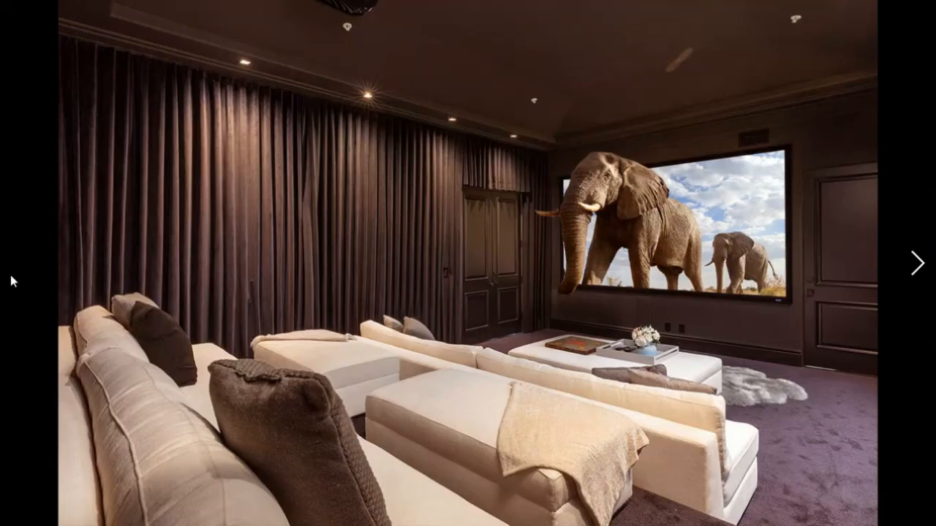
key("Right")
left_click(11, 281)
key("Right")
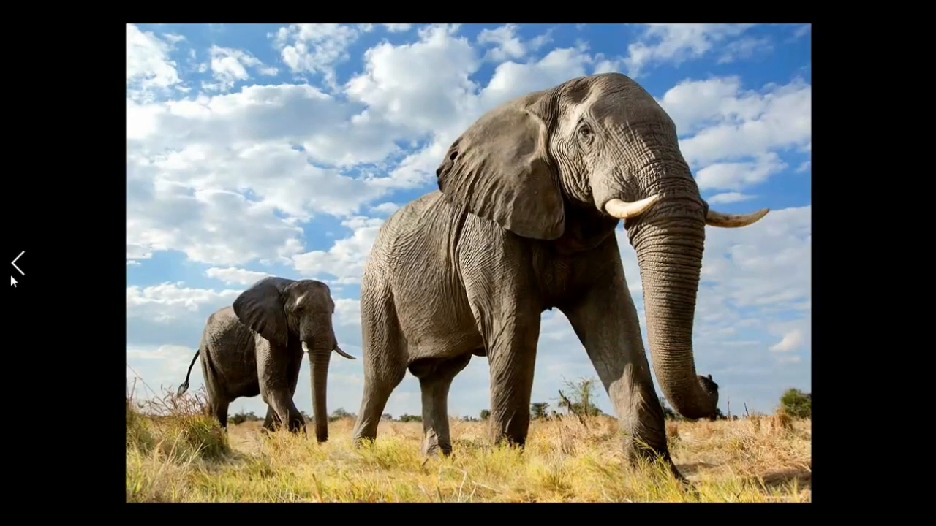